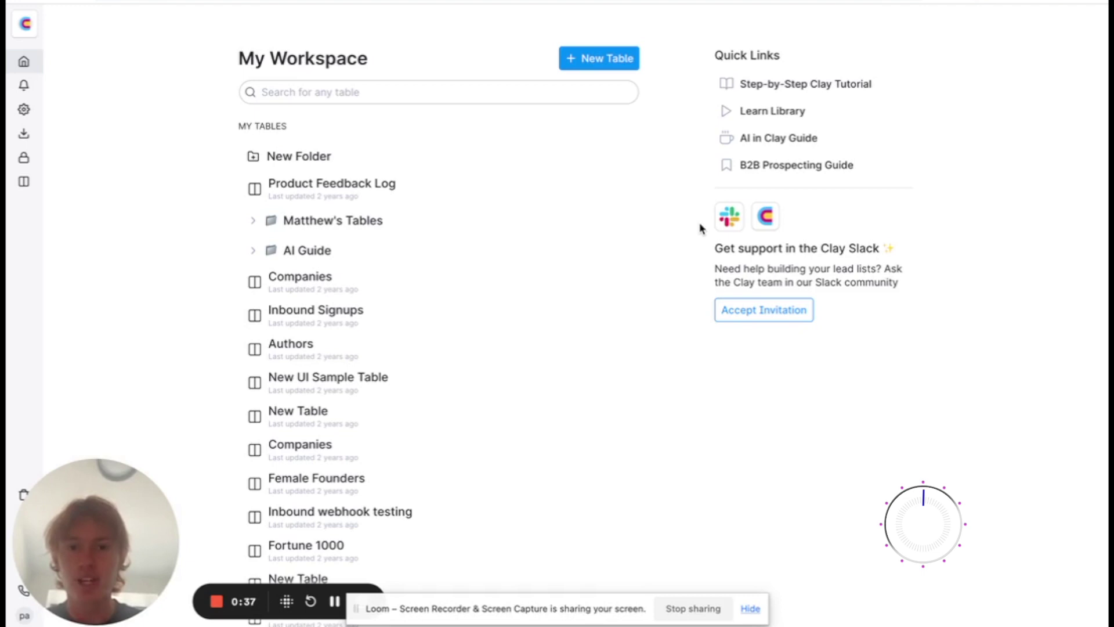
Start a new table that finds people from LinkedIn
click(571, 58)
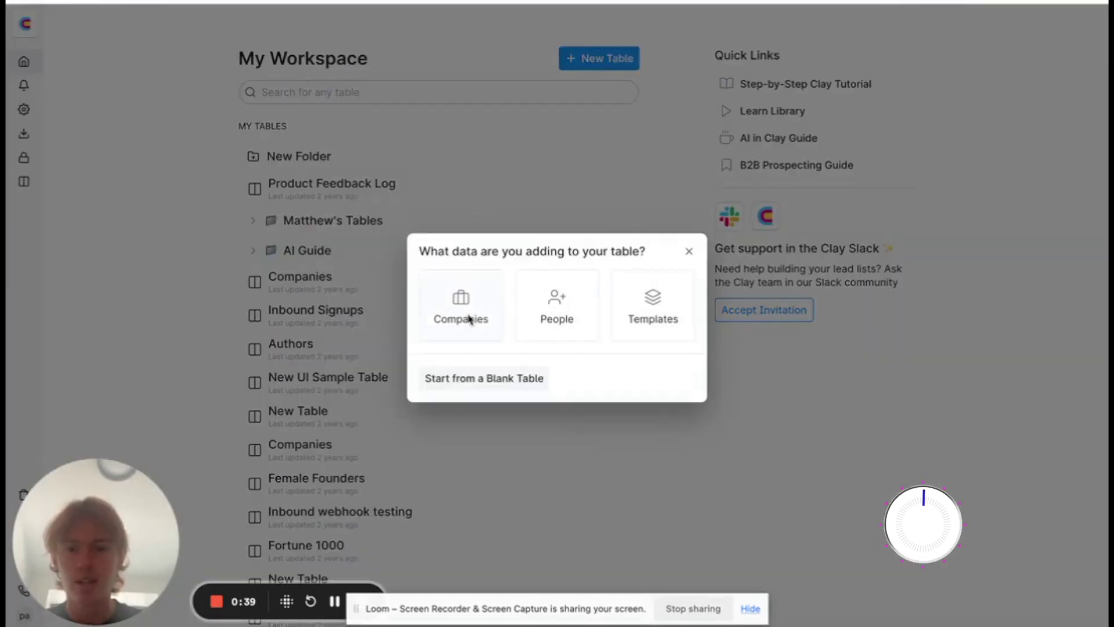
click(530, 313)
click(552, 251)
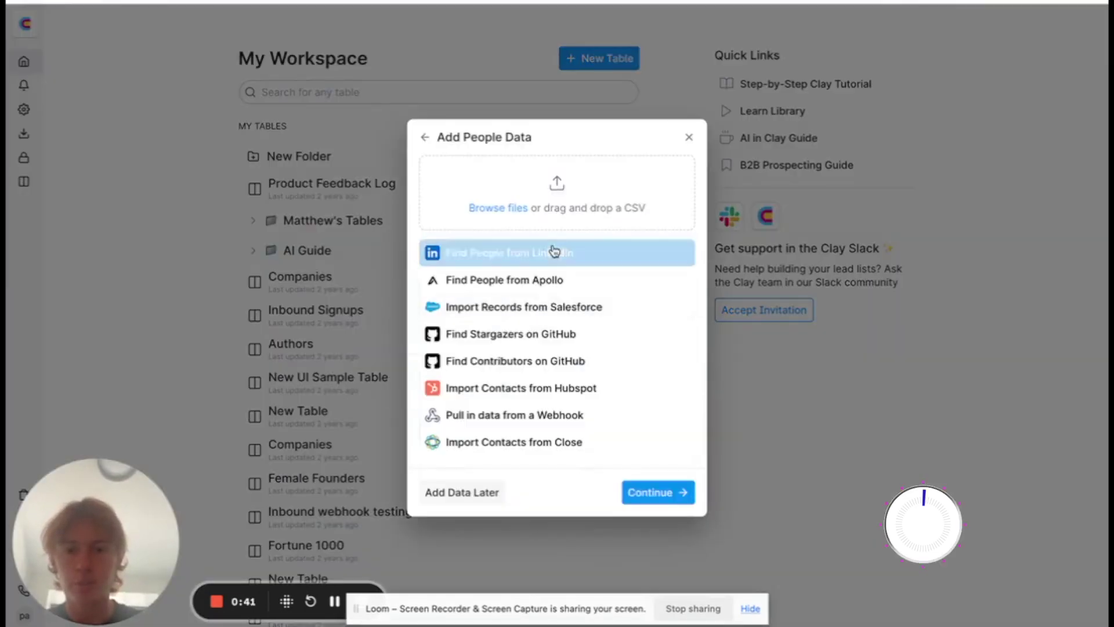
click(669, 497)
Add 'manager' as an included job title filter
scroll(279, 240, down, 2)
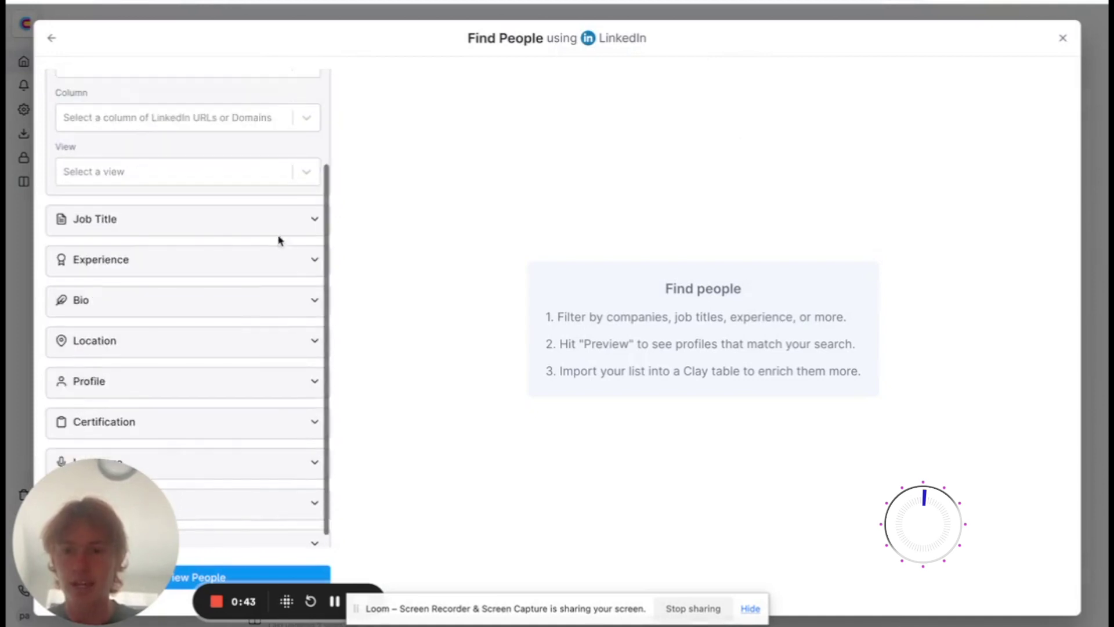
click(313, 219)
scroll(182, 284, down, 2)
click(183, 283)
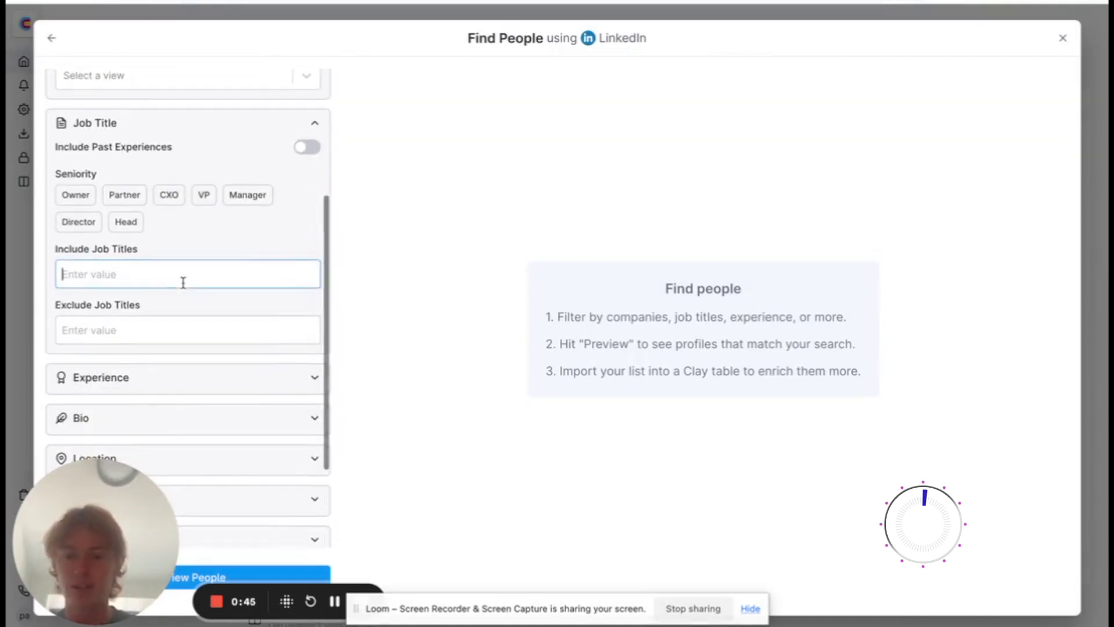
text(manager)
key(Return)
Set the location to New York City and preview the matching people
scroll(193, 308, down, 2)
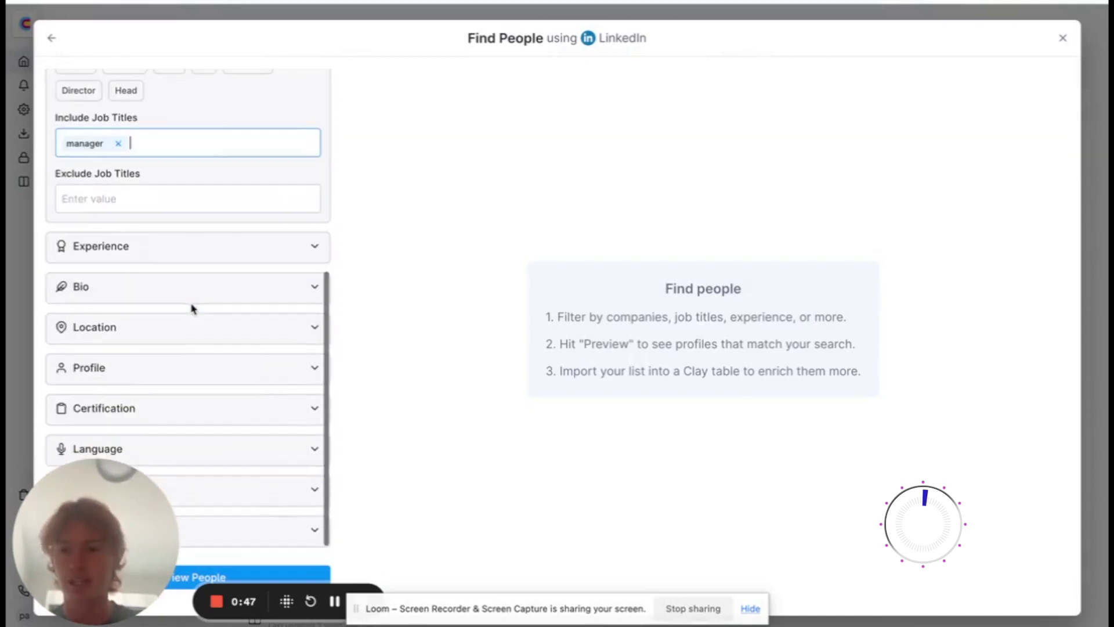
click(304, 331)
click(144, 379)
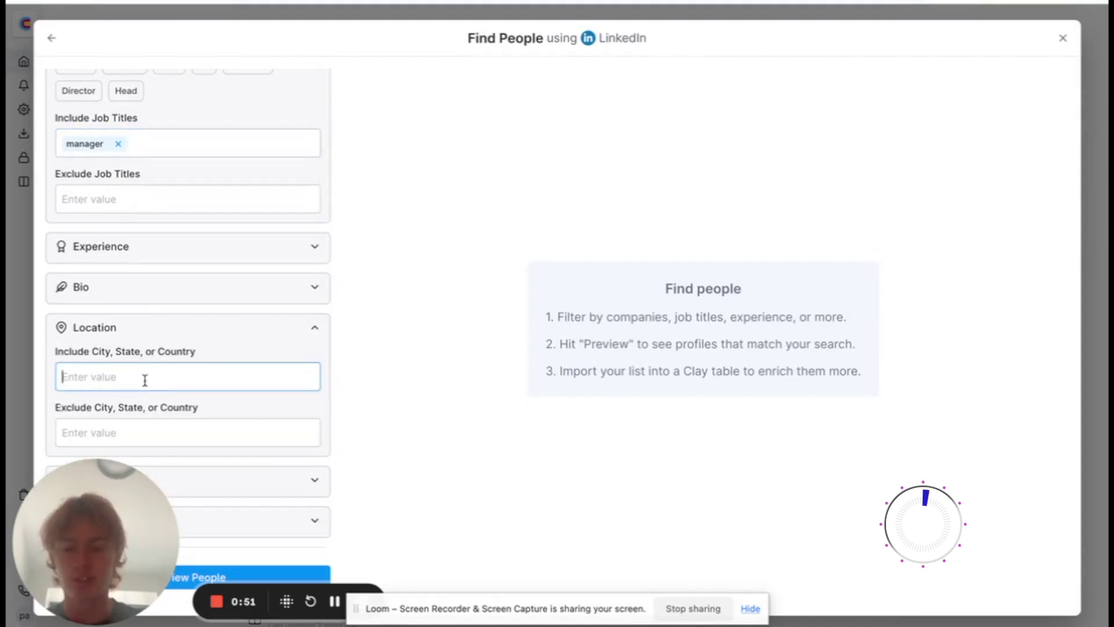
text(new y)
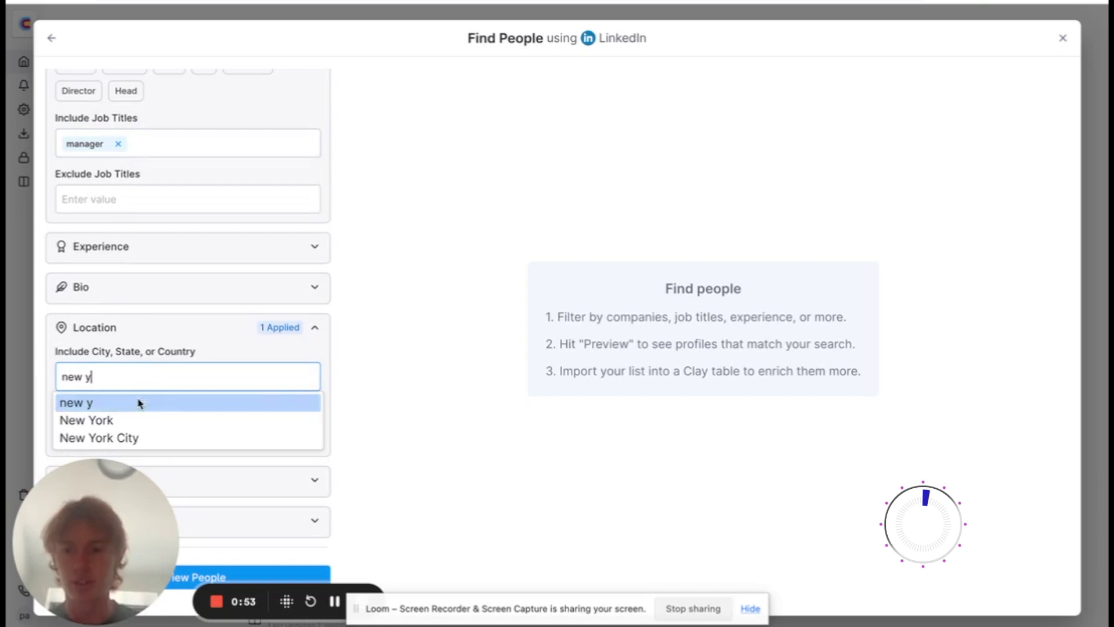
click(140, 437)
click(248, 575)
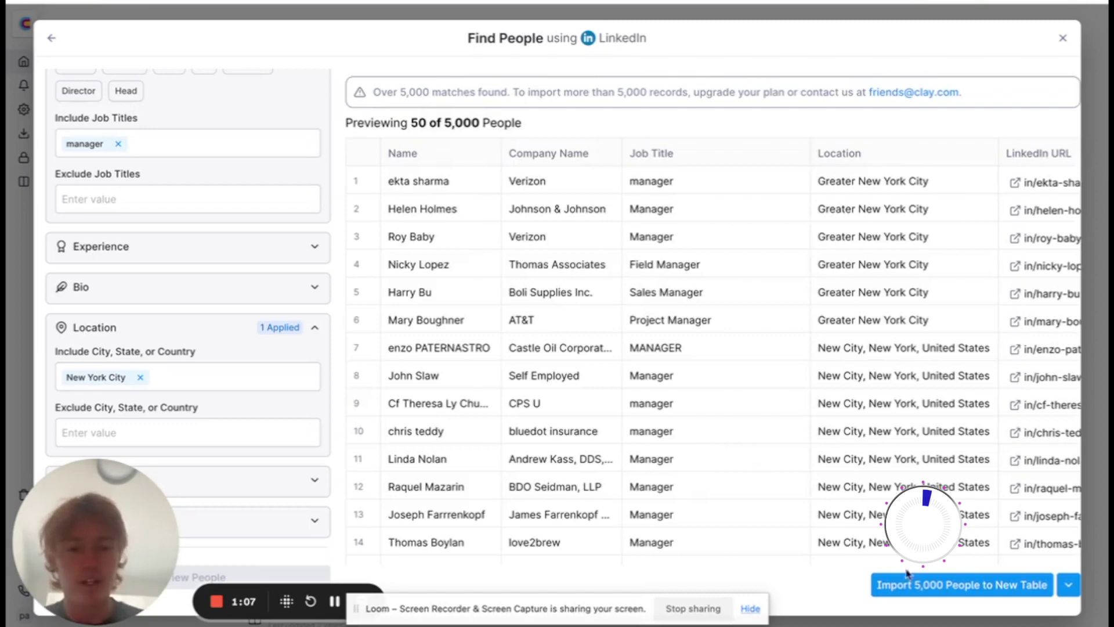
Import all 5,000 people into a new table and filter it to rows where Company Domain is not empty
click(914, 585)
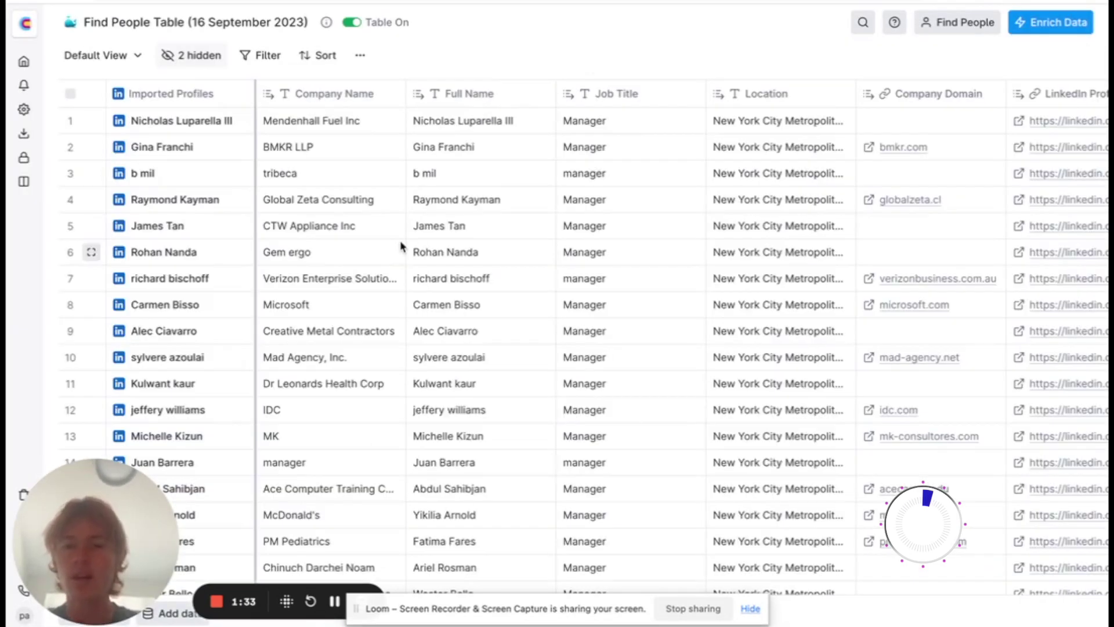
scroll(558, 177, right, 5)
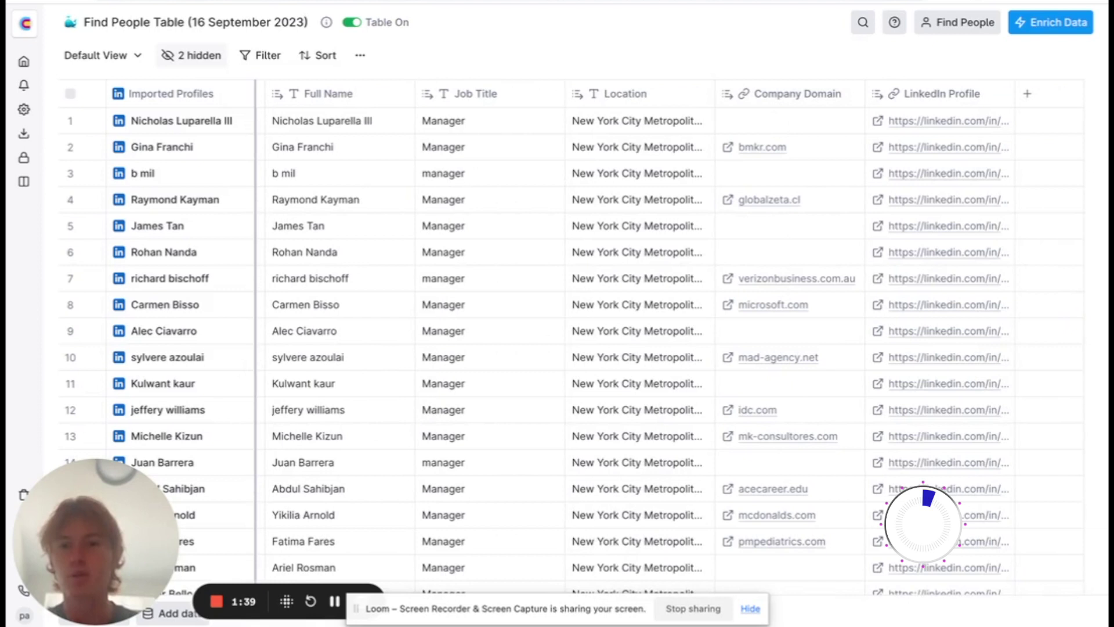
click(360, 55)
click(261, 56)
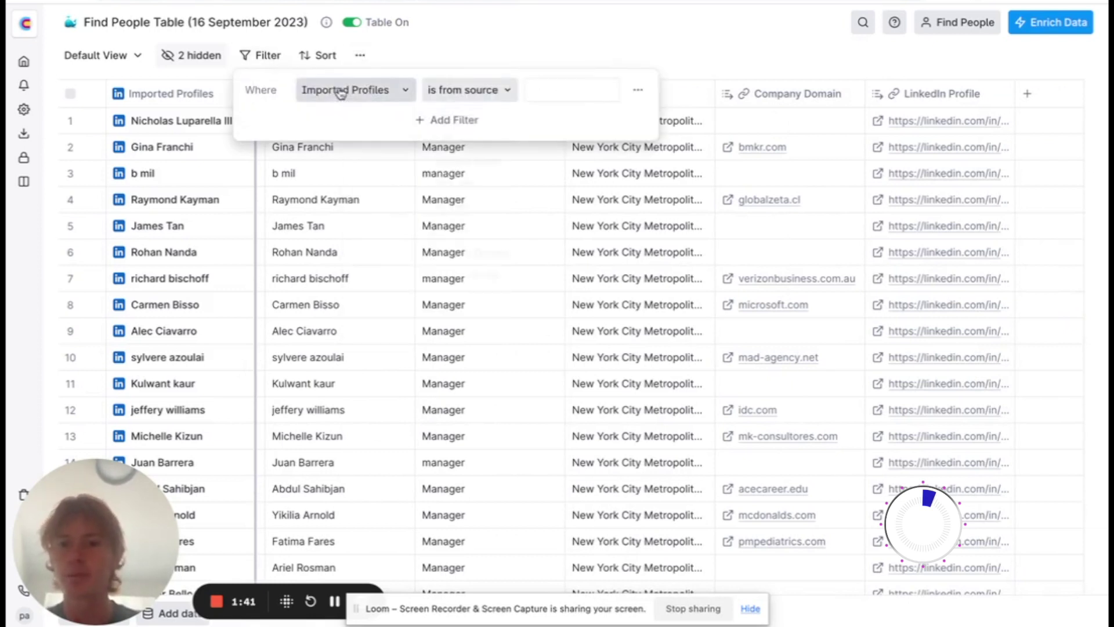
click(341, 93)
click(464, 261)
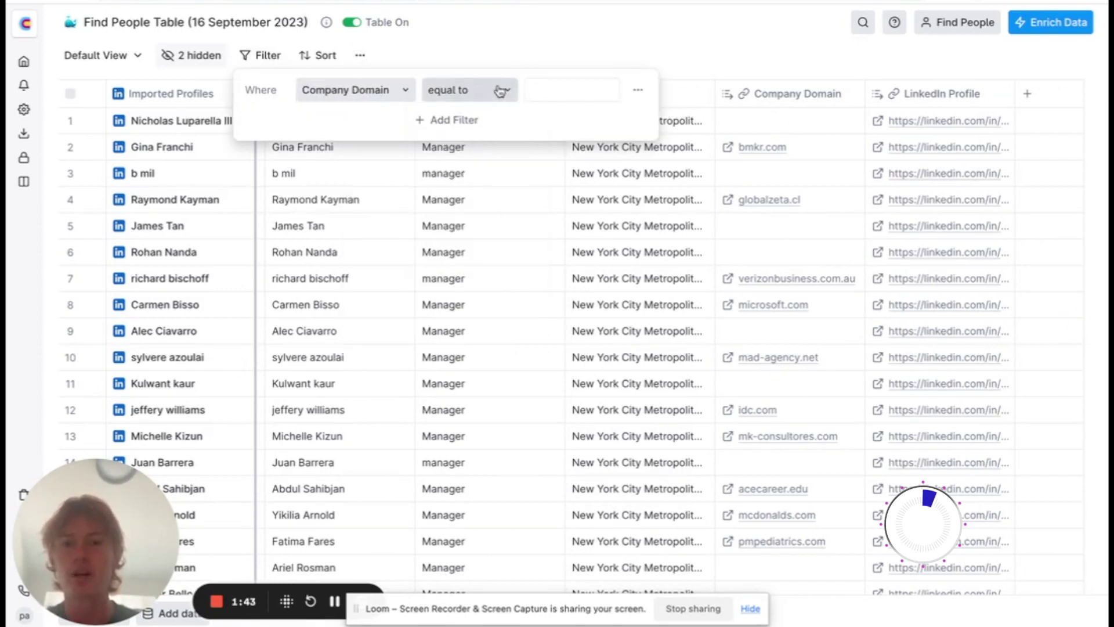
click(500, 91)
click(596, 212)
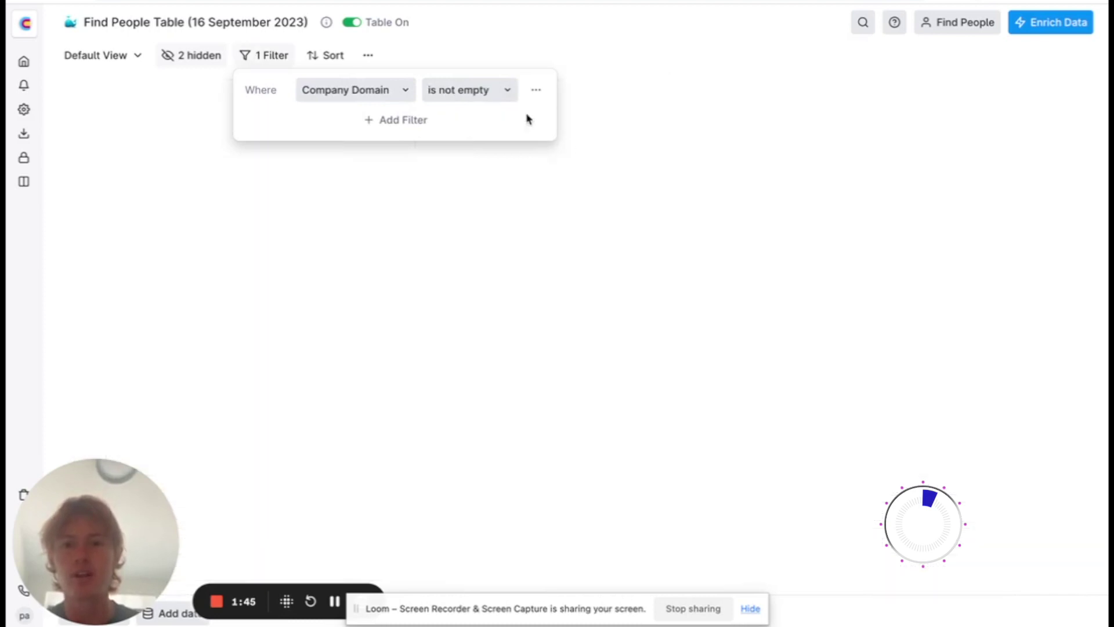
click(524, 38)
scroll(1083, 308, right, 3)
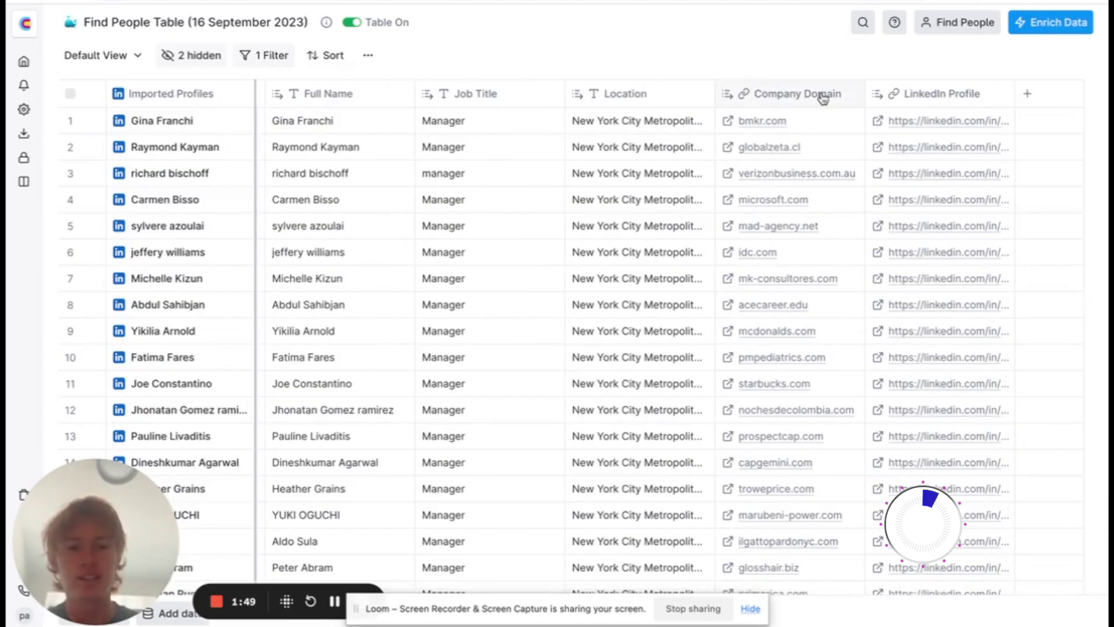
Add a Work Email waterfall enrichment with Nymblr and People Data Labs as extra providers
click(1028, 94)
click(1024, 155)
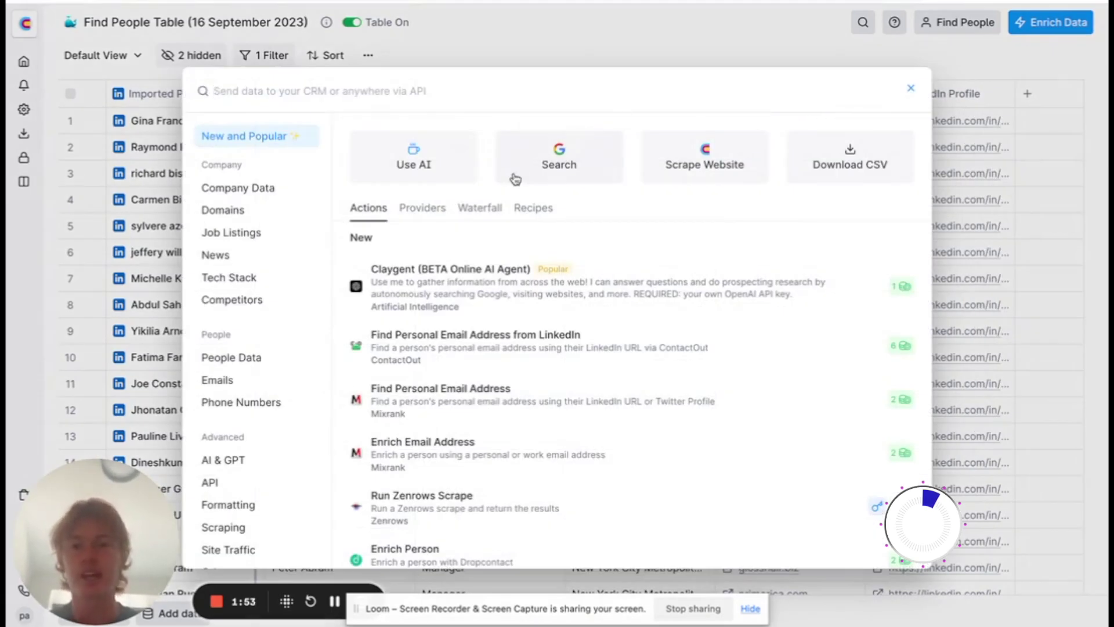
click(481, 208)
click(506, 271)
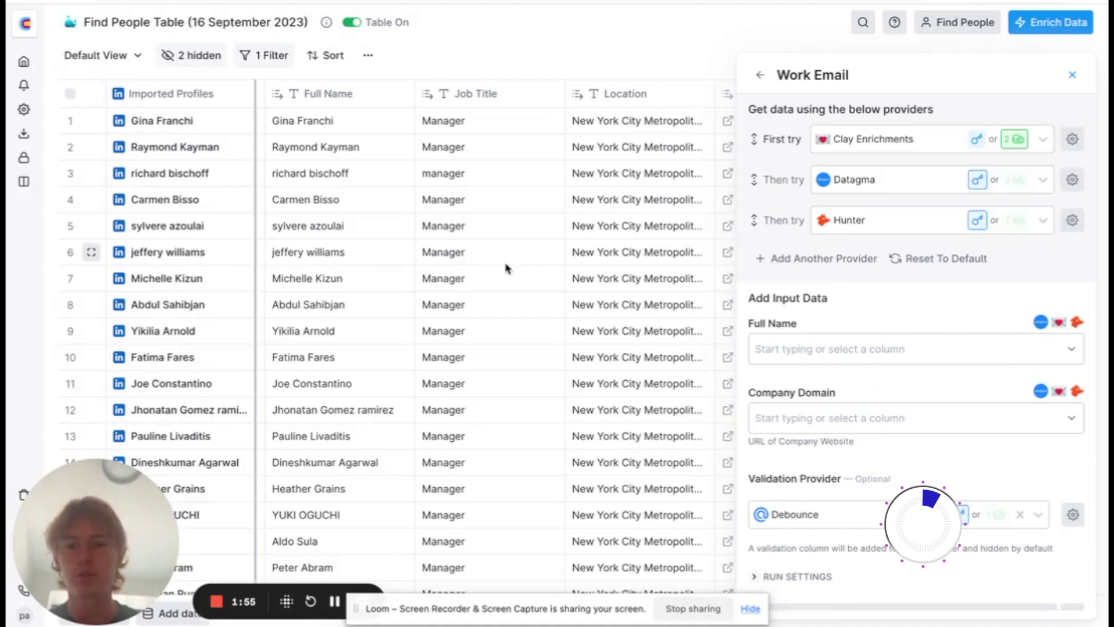
click(840, 257)
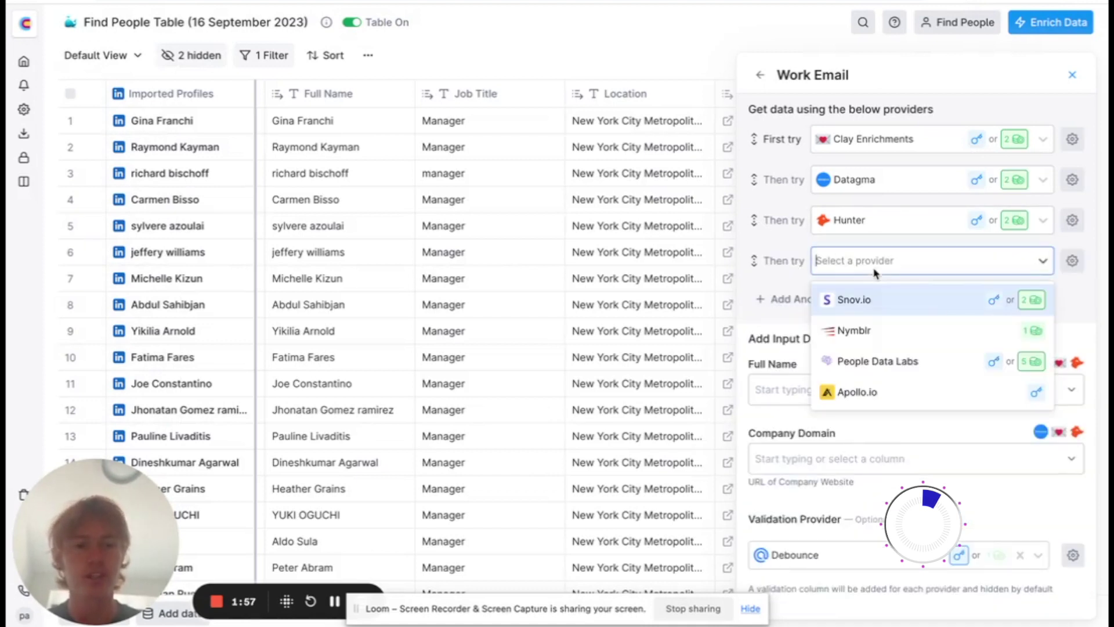
click(919, 343)
click(853, 298)
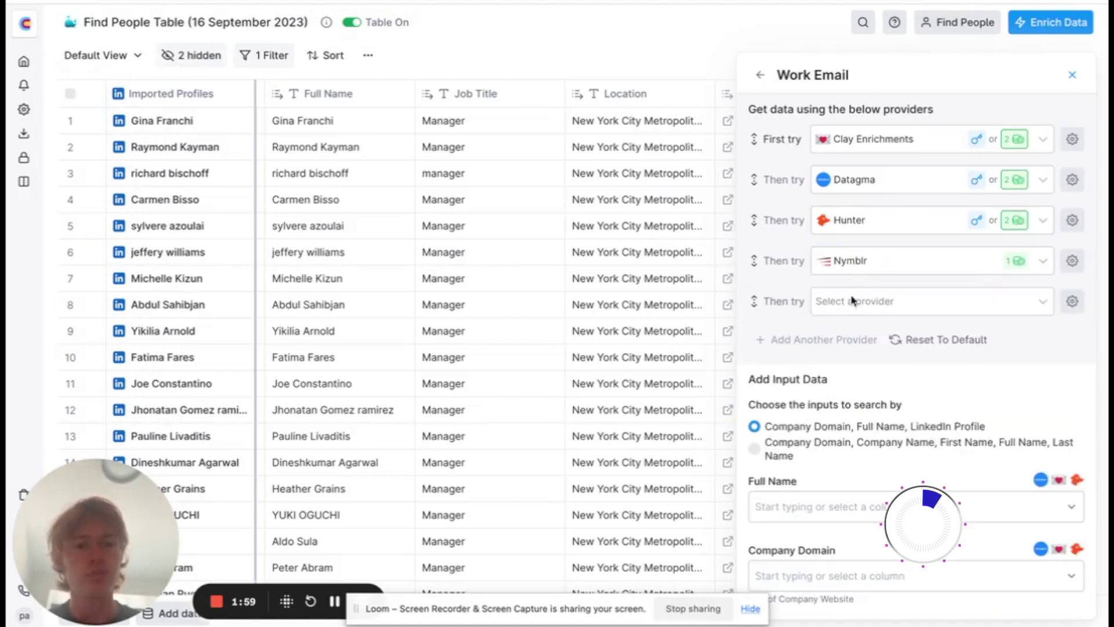
click(895, 299)
click(902, 372)
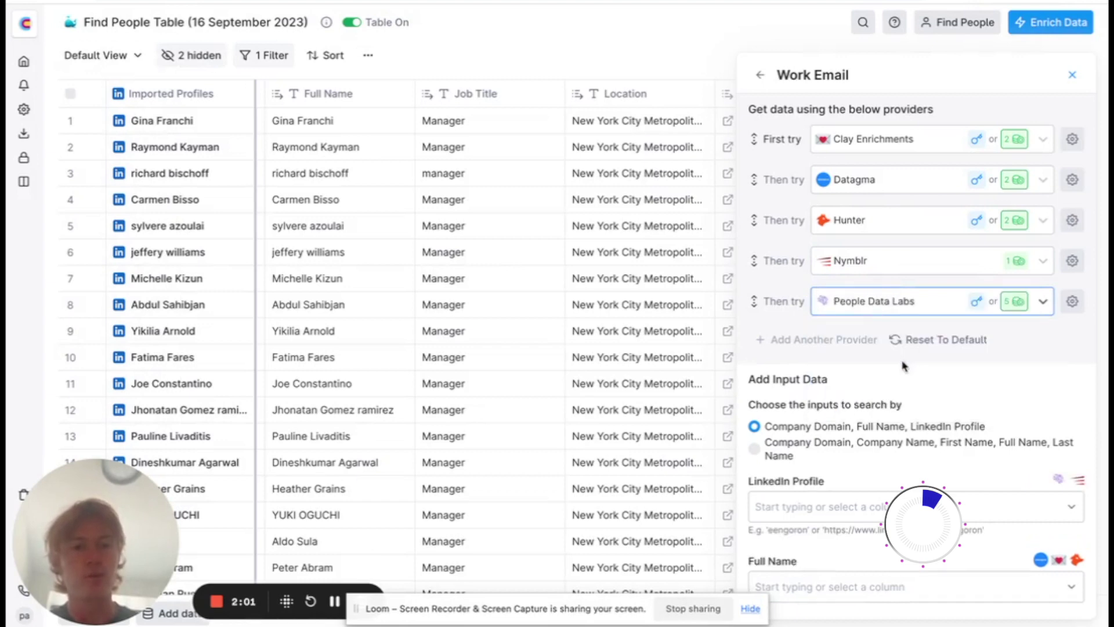
Map LinkedIn Profile, Full Name and Company Domain as inputs, then save and run on 10 rows
scroll(851, 402, down, 1)
scroll(852, 402, down, 1)
click(872, 416)
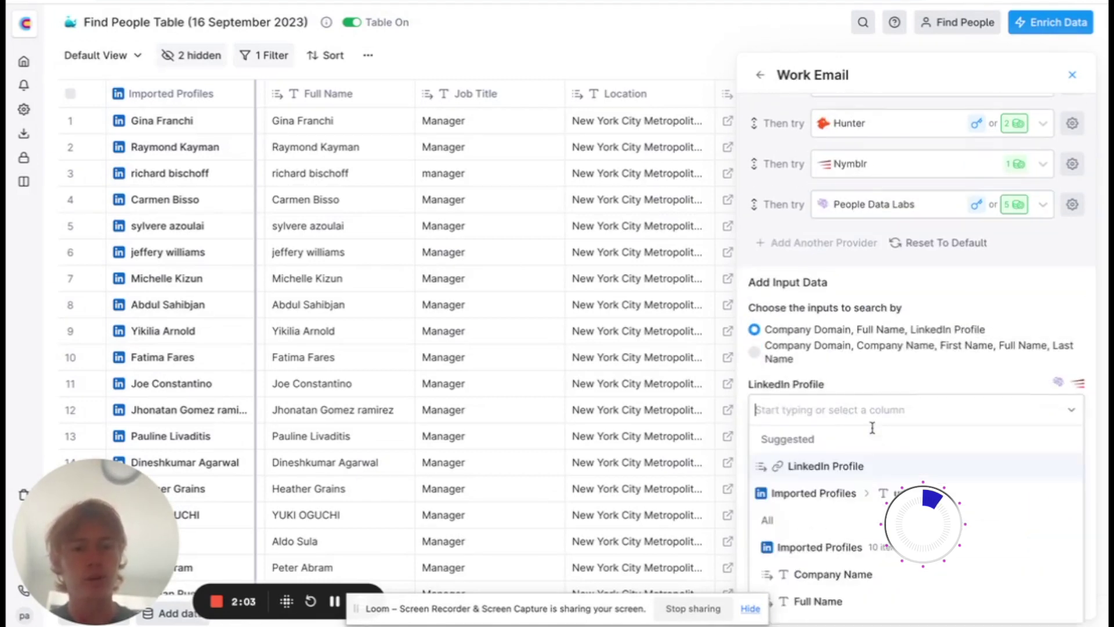
click(824, 465)
scroll(884, 446, down, 3)
click(914, 320)
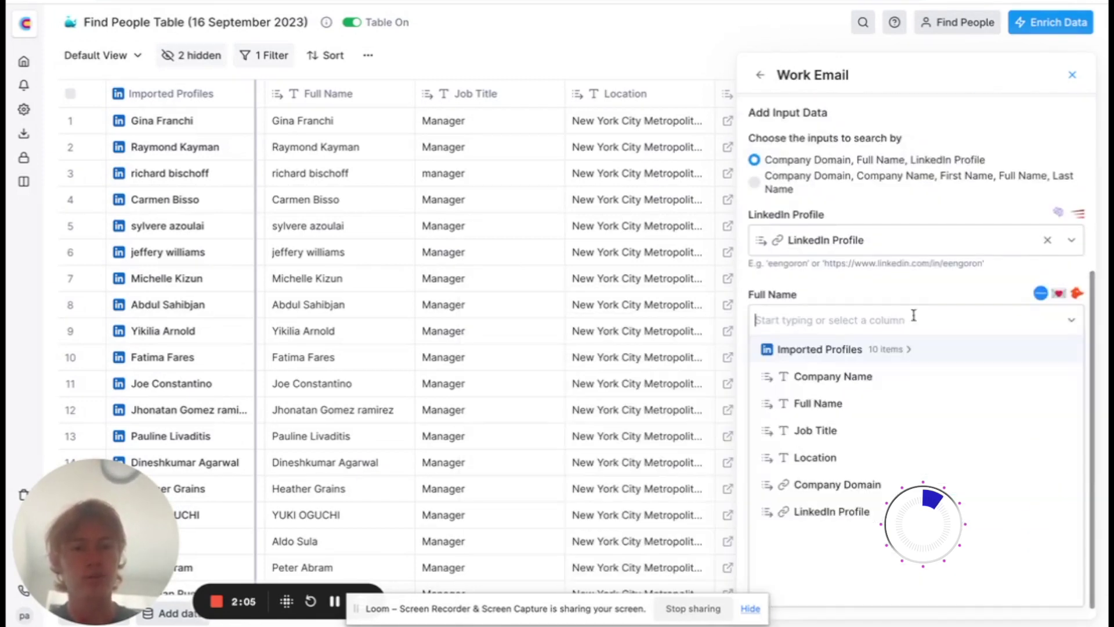
click(886, 401)
click(890, 390)
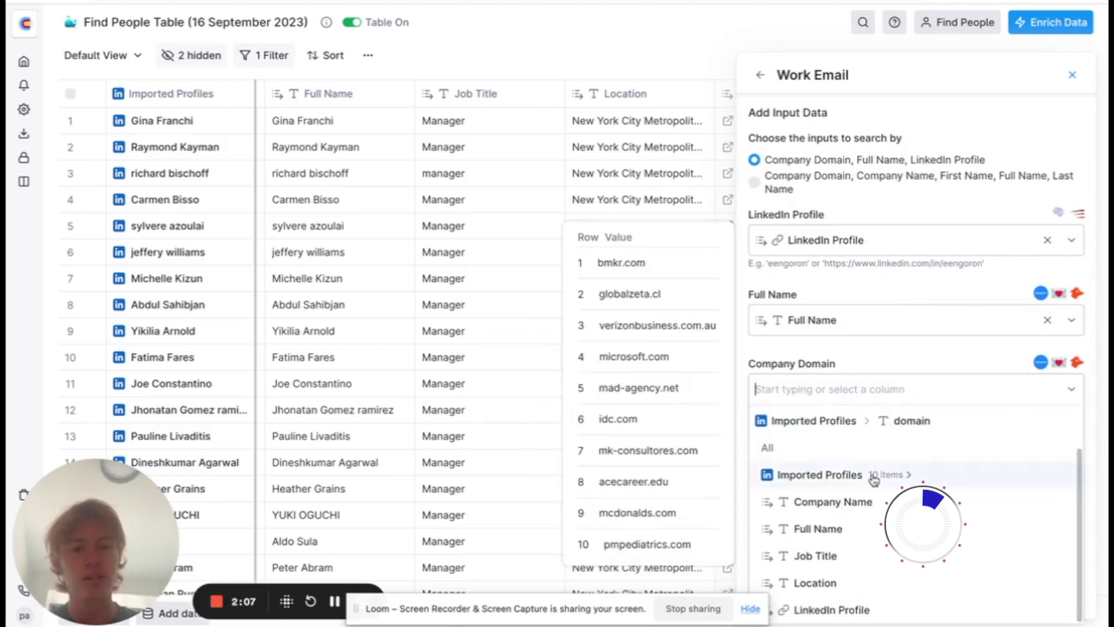
click(886, 445)
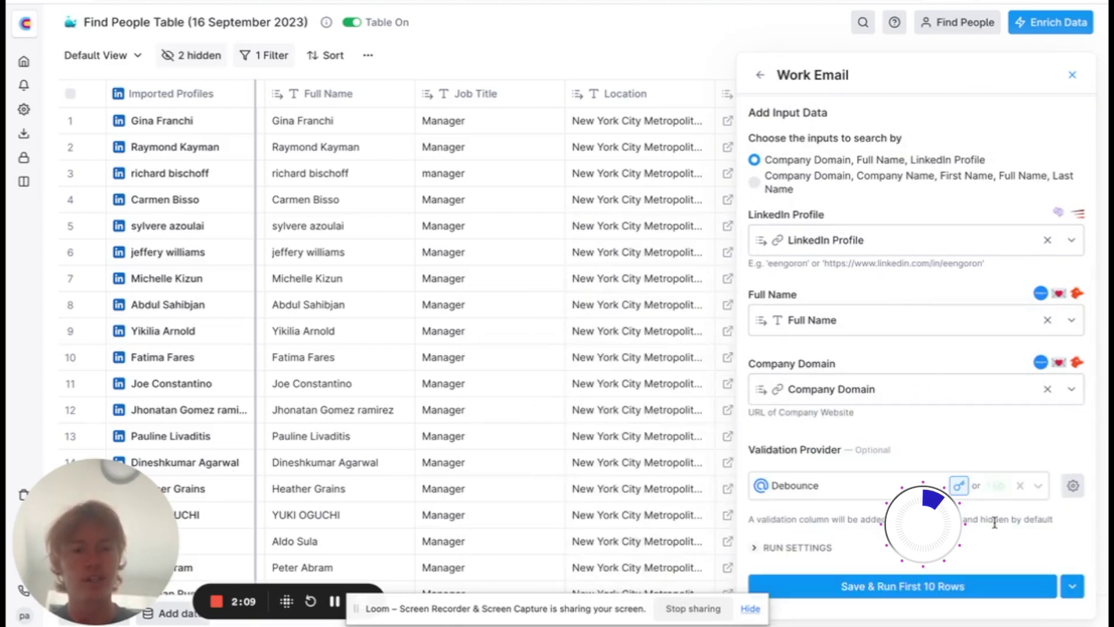
click(979, 592)
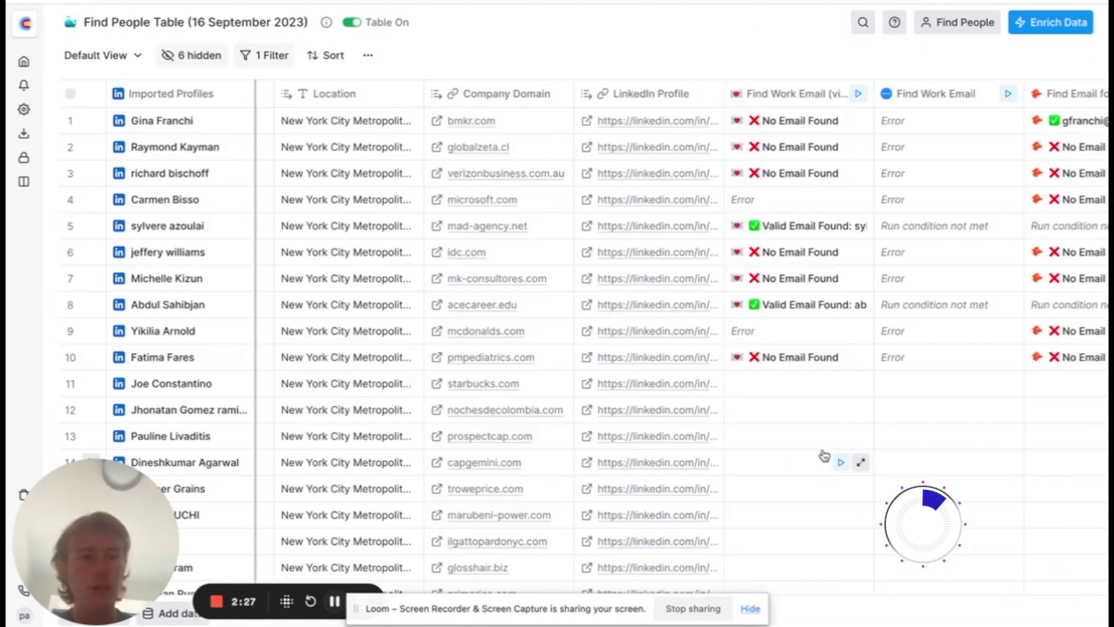
scroll(824, 455, right, 5)
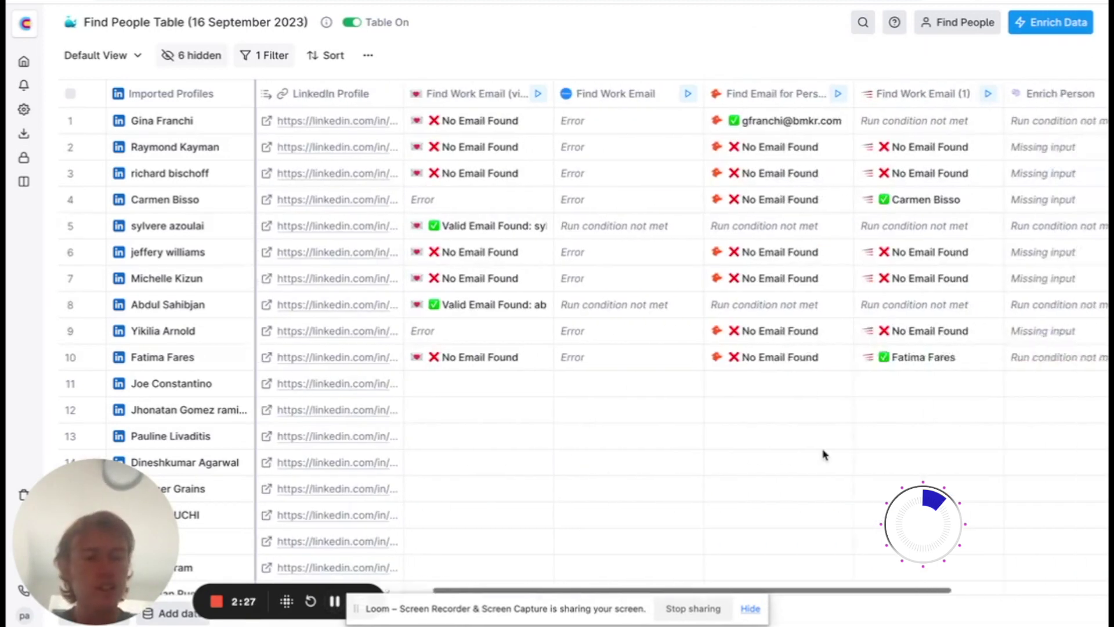
scroll(850, 405, right, 3)
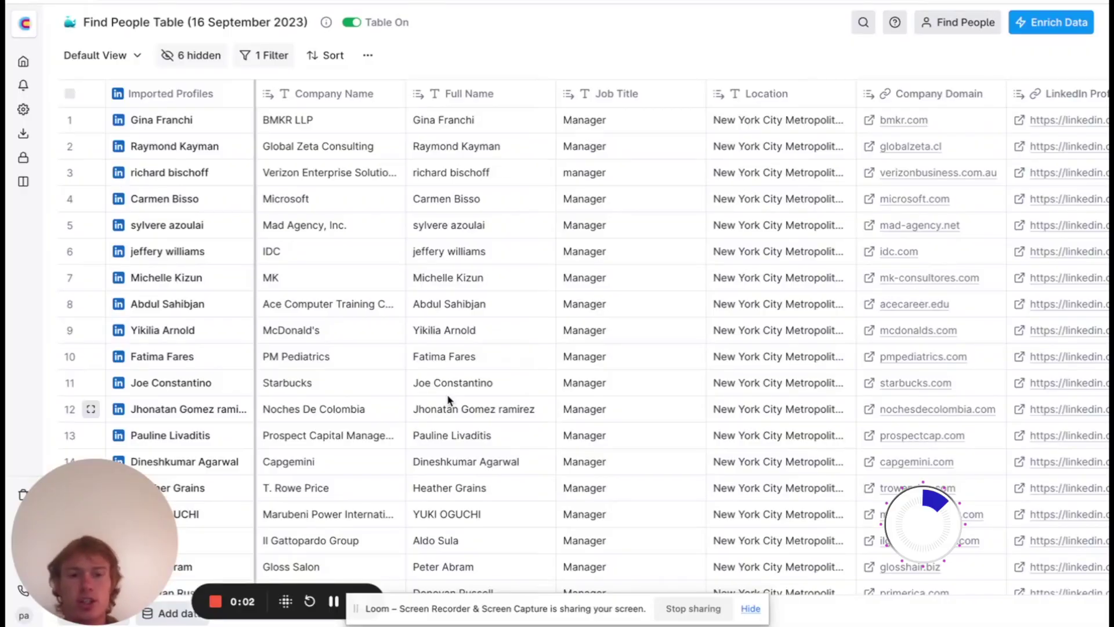
Add a Validated Work Email 'is not empty' filter, leaving 970 rows, then return home
click(257, 58)
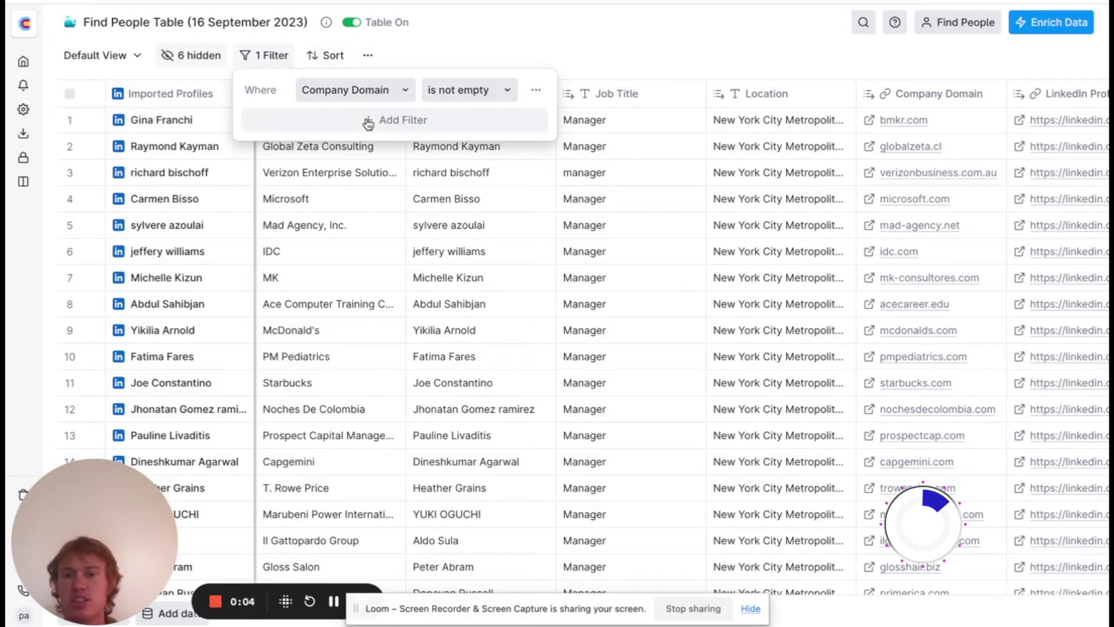
click(371, 118)
click(371, 121)
scroll(580, 355, down, 3)
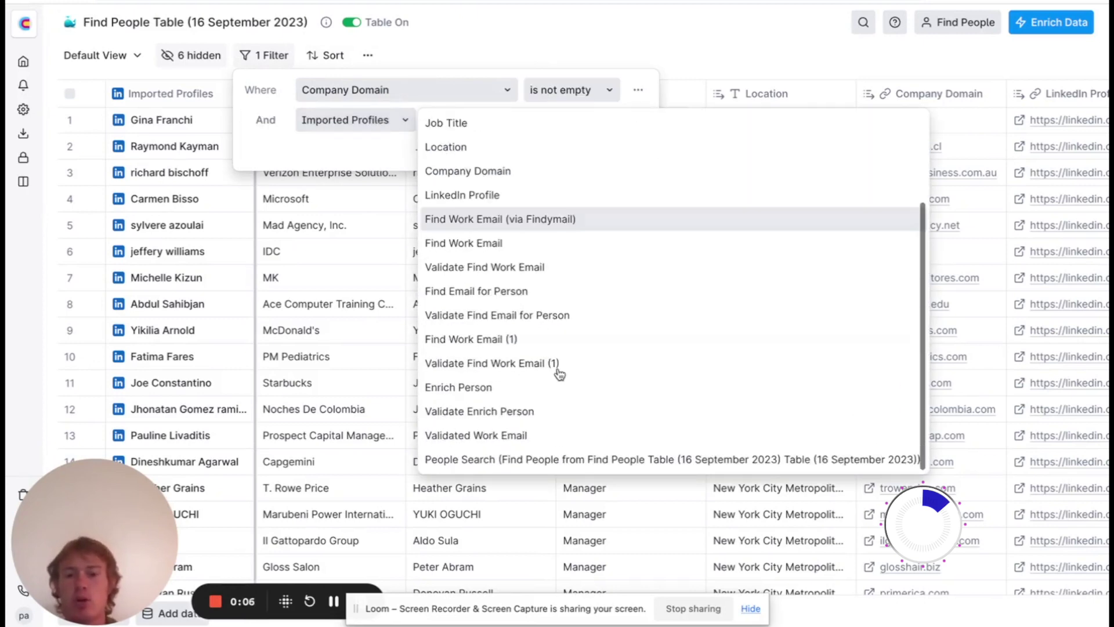
click(490, 437)
click(491, 124)
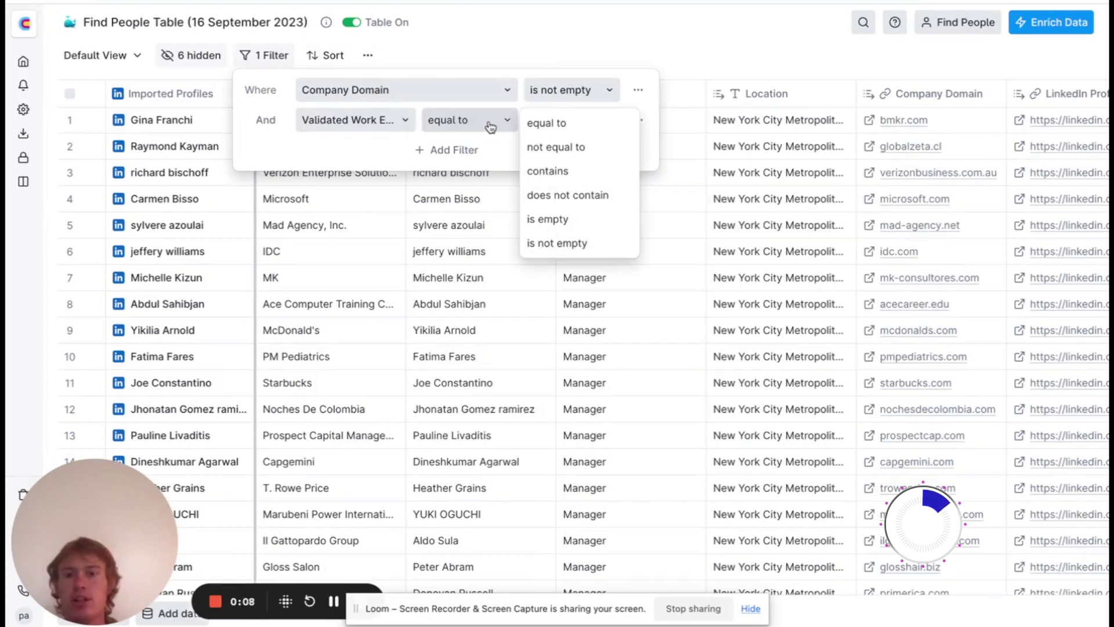
click(562, 248)
click(764, 51)
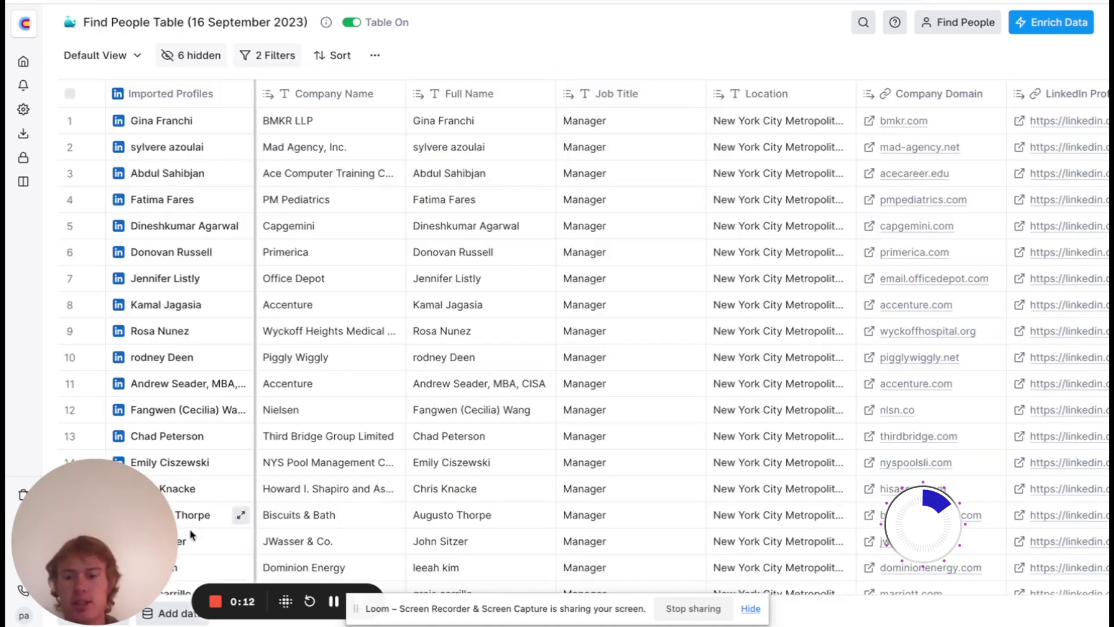
drag(125, 540, 831, 527)
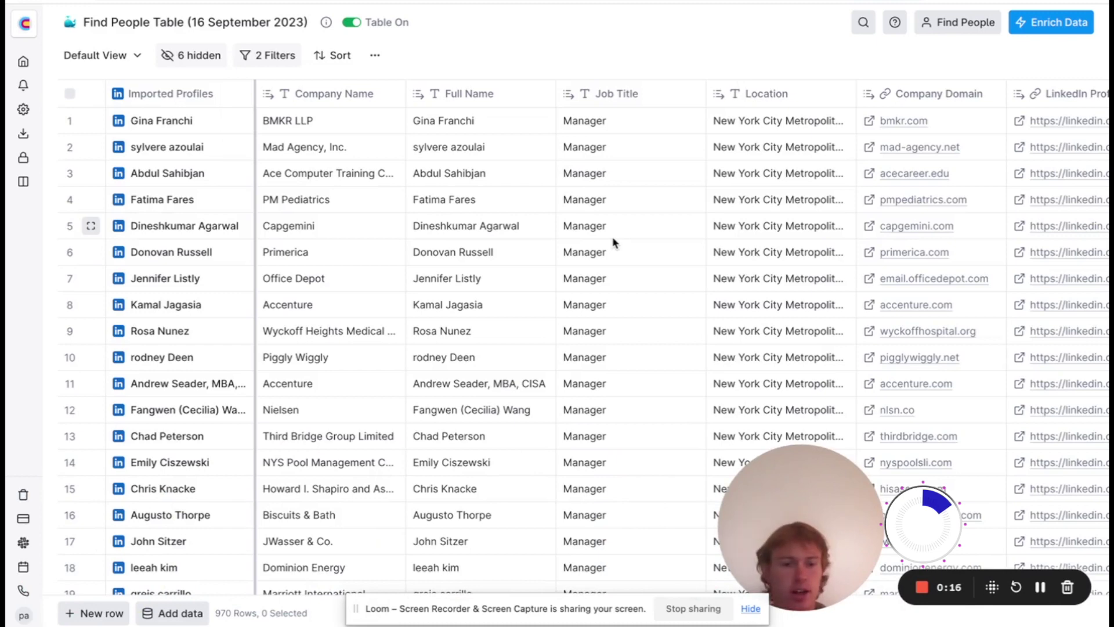
click(32, 62)
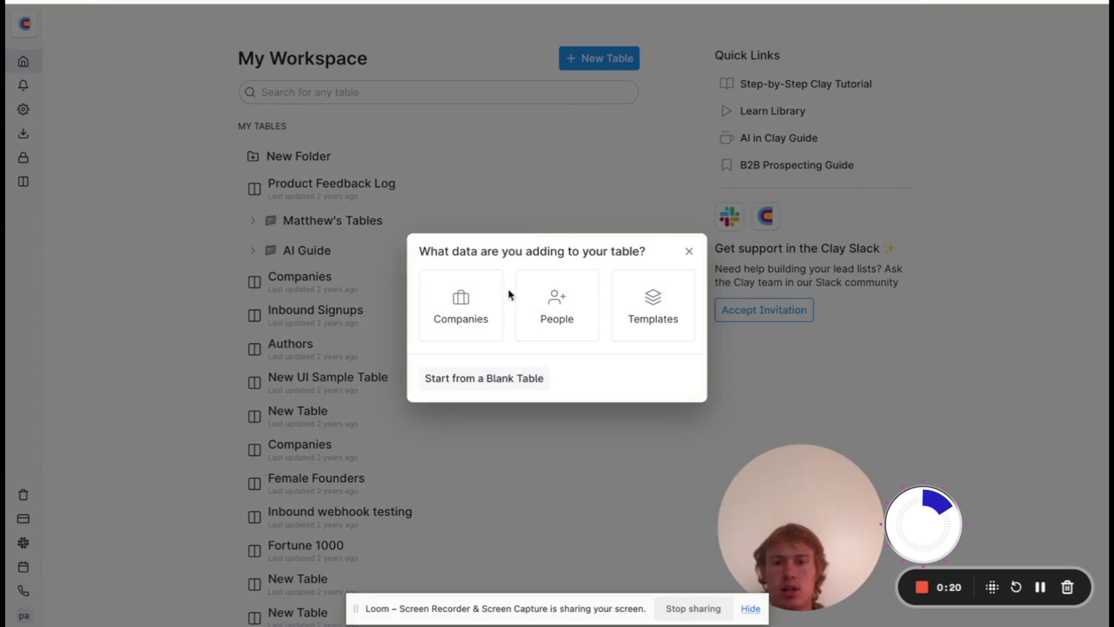
Start a LinkedIn Find People search with 'manager' as the included job title
click(557, 314)
click(508, 256)
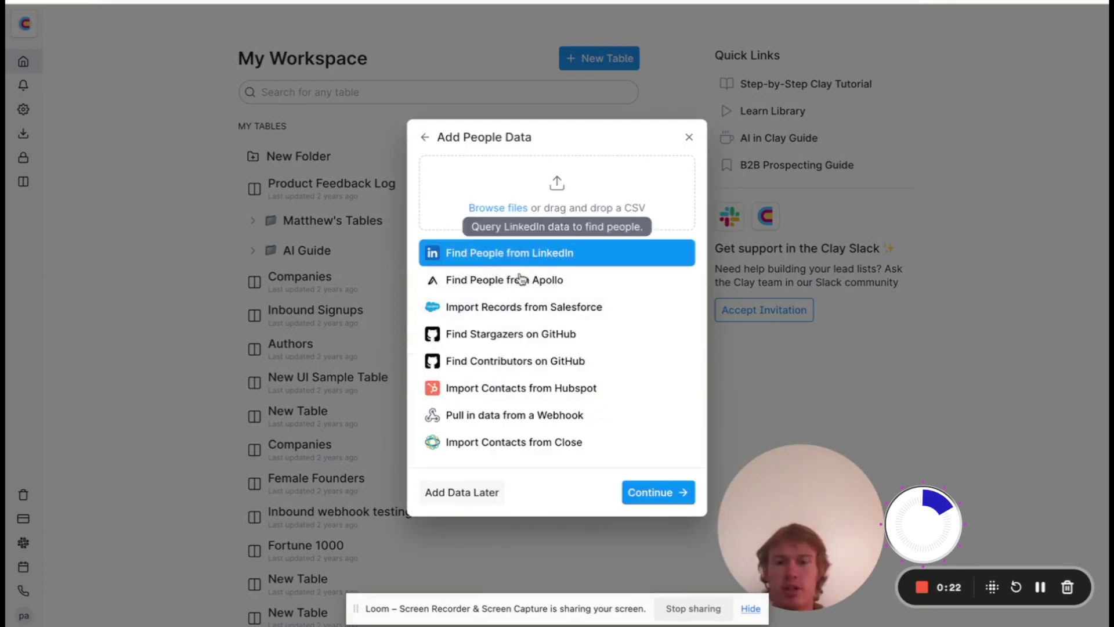
click(652, 492)
scroll(173, 272, down, 3)
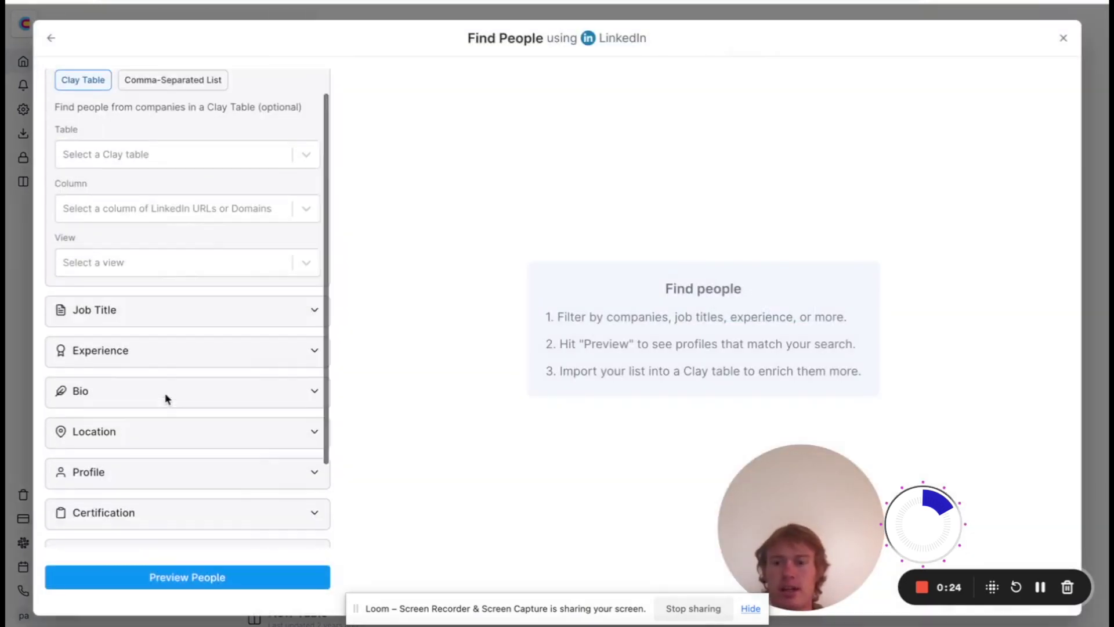
click(284, 254)
click(263, 207)
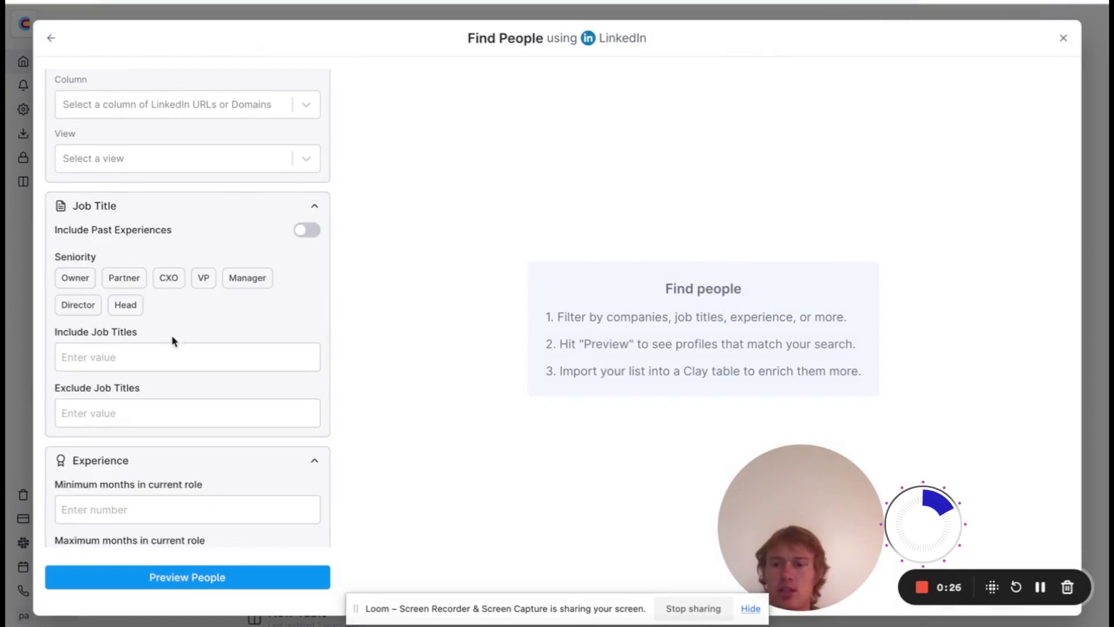
click(169, 358)
text(managers)
key(BackSpace)
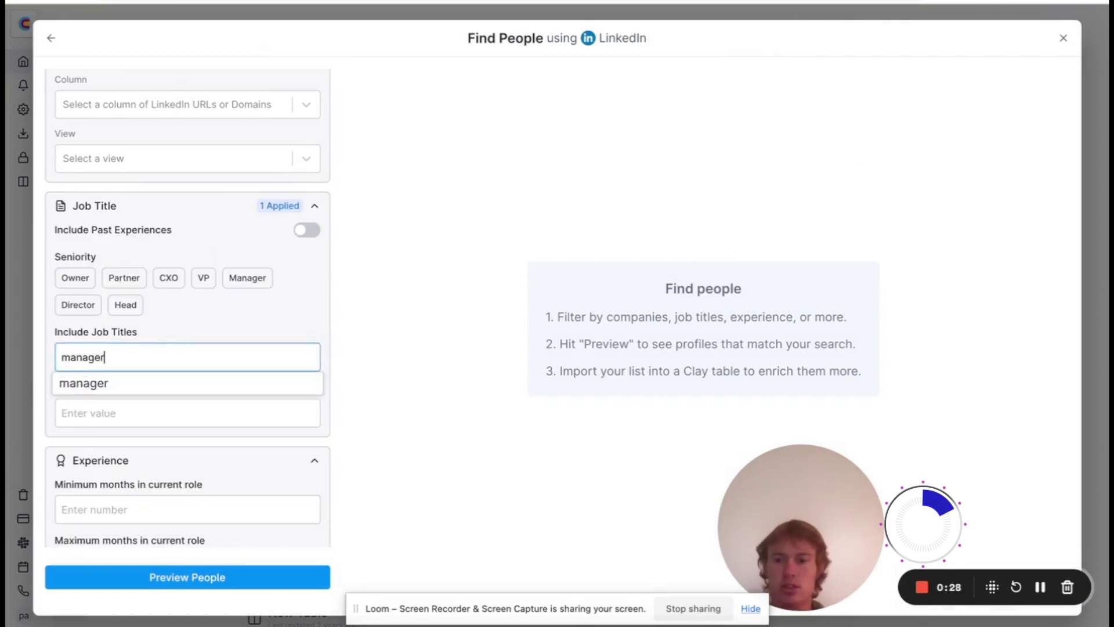
click(174, 383)
Set the included location to Philadelphia
scroll(174, 383, down, 7)
click(188, 328)
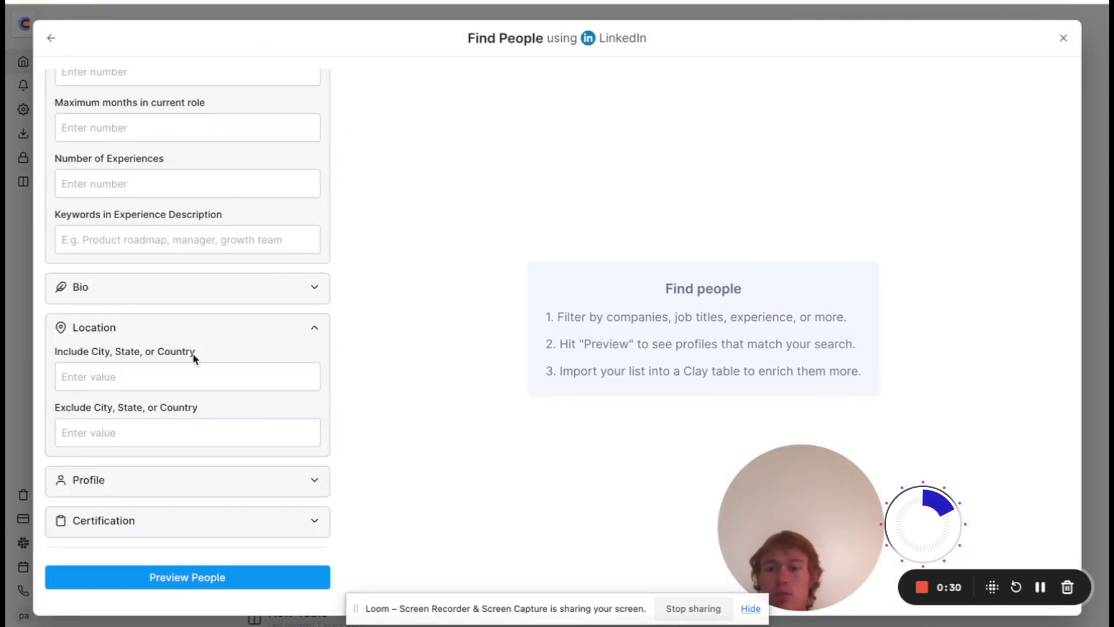
click(194, 374)
text(p)
key(BackSpace)
text(phil)
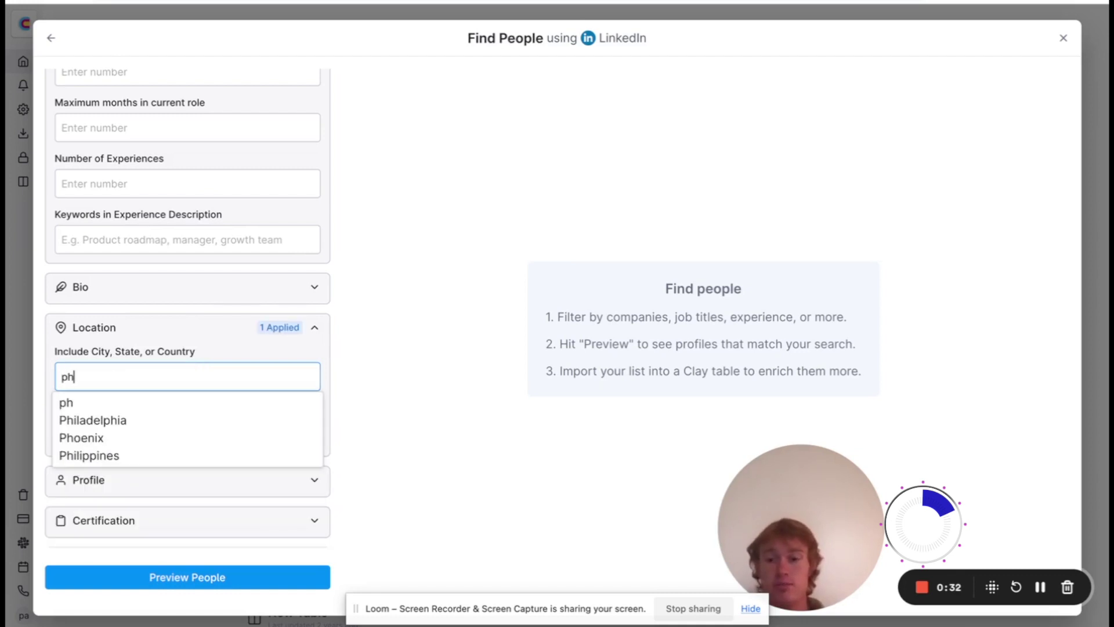
click(160, 400)
key(BackSpace)
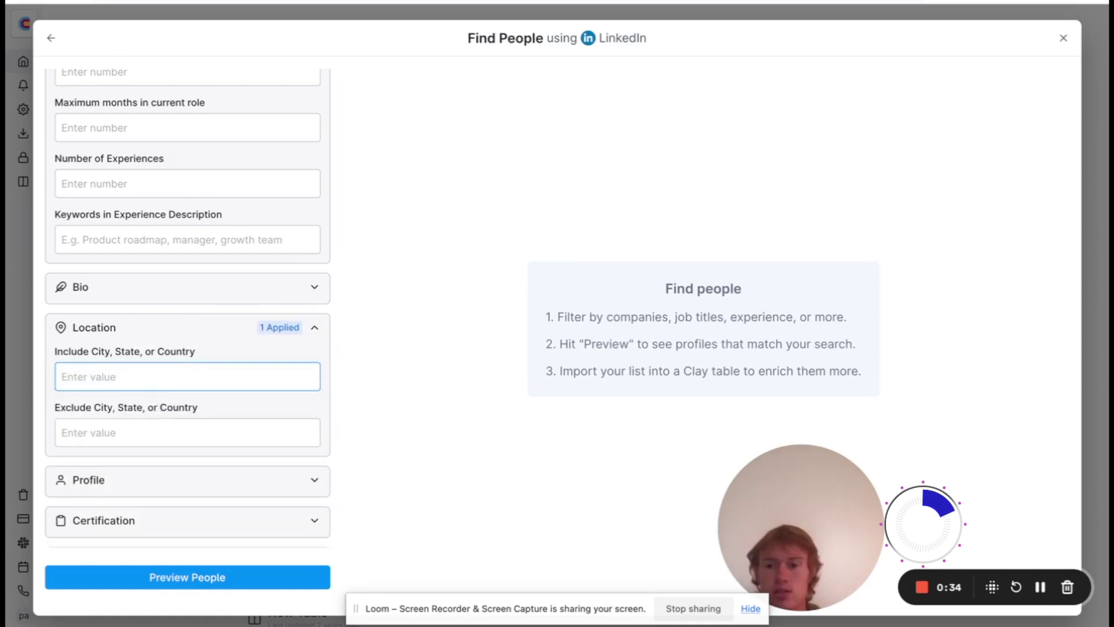
text(phil)
key(BackSpace)
click(133, 423)
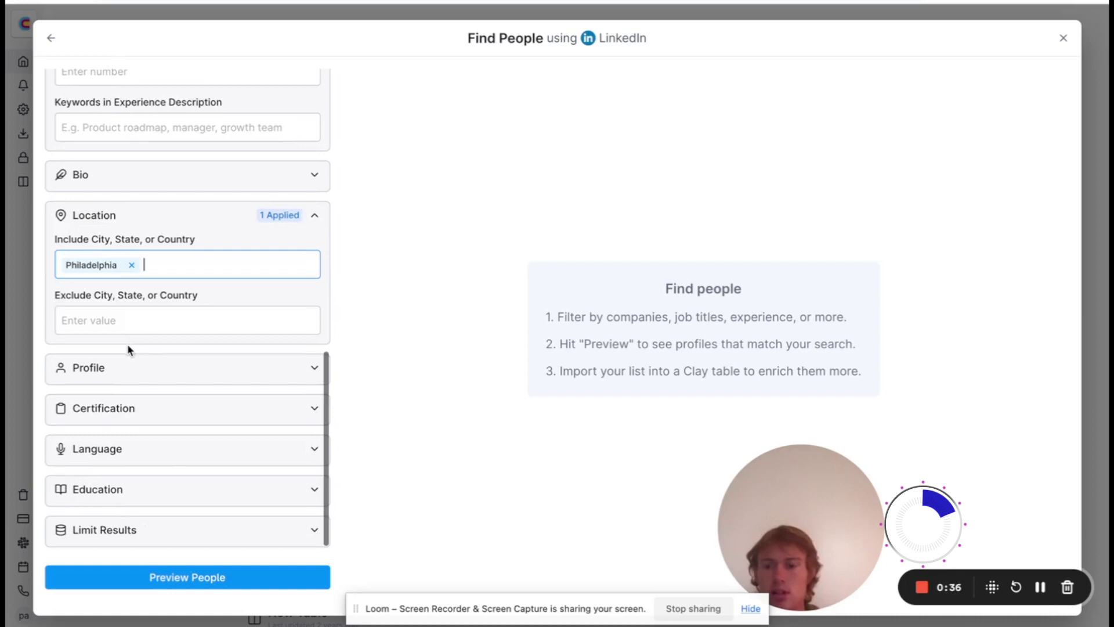
Limit results to 150, preview the people and import them into a new table
click(215, 531)
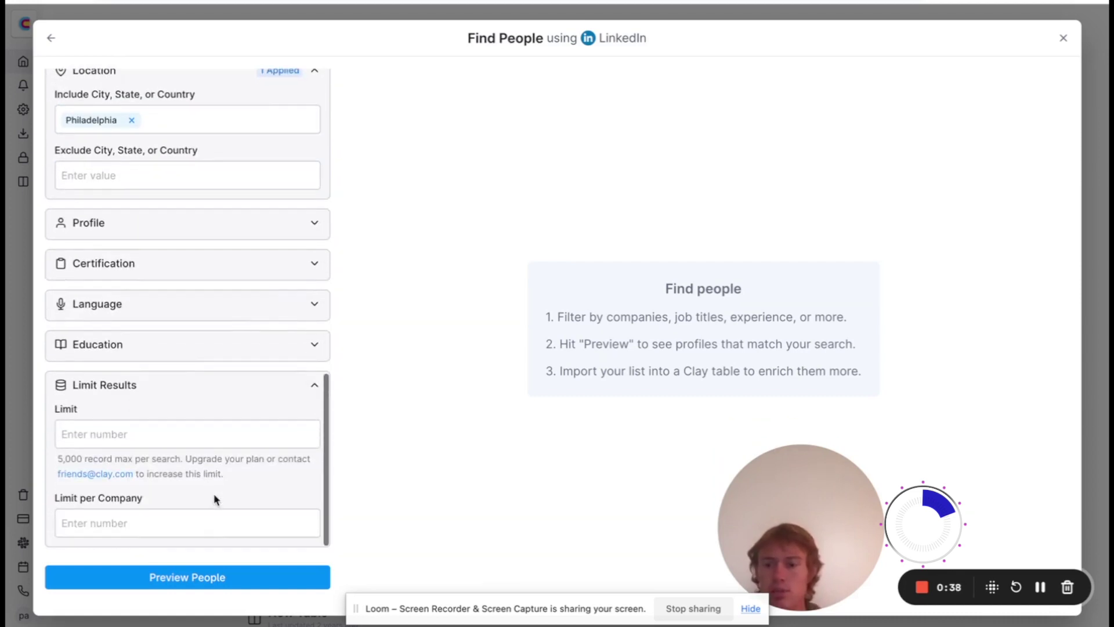
click(194, 440)
text(150)
click(197, 585)
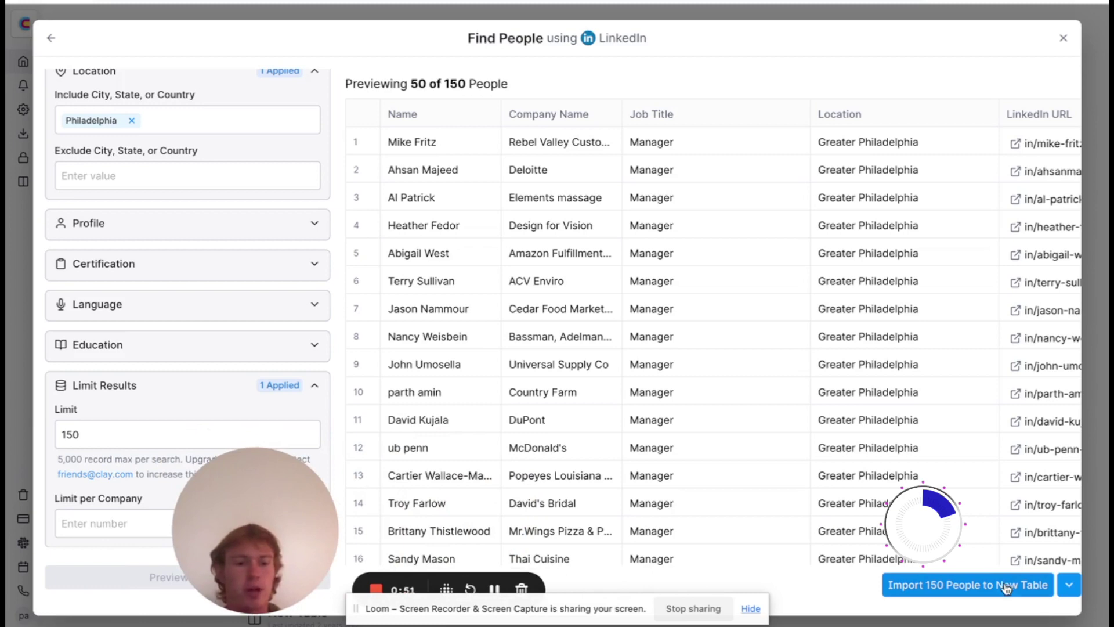
click(1006, 588)
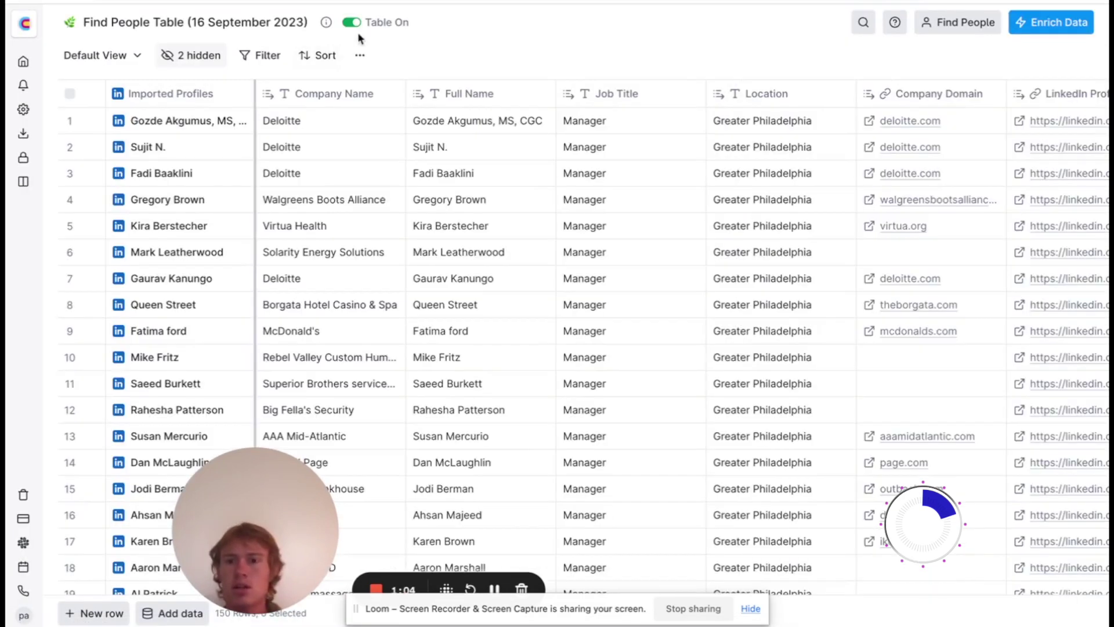
Filter the Philadelphia table to Company Domain 'is not empty', leaving 84 of 150 rows
click(317, 55)
click(263, 55)
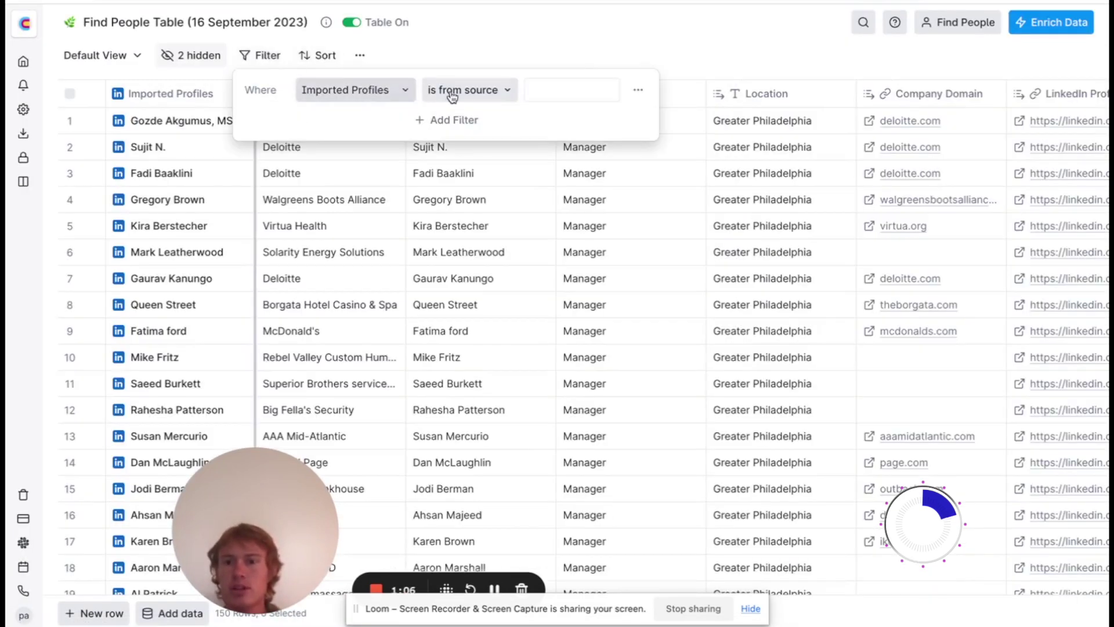
click(390, 97)
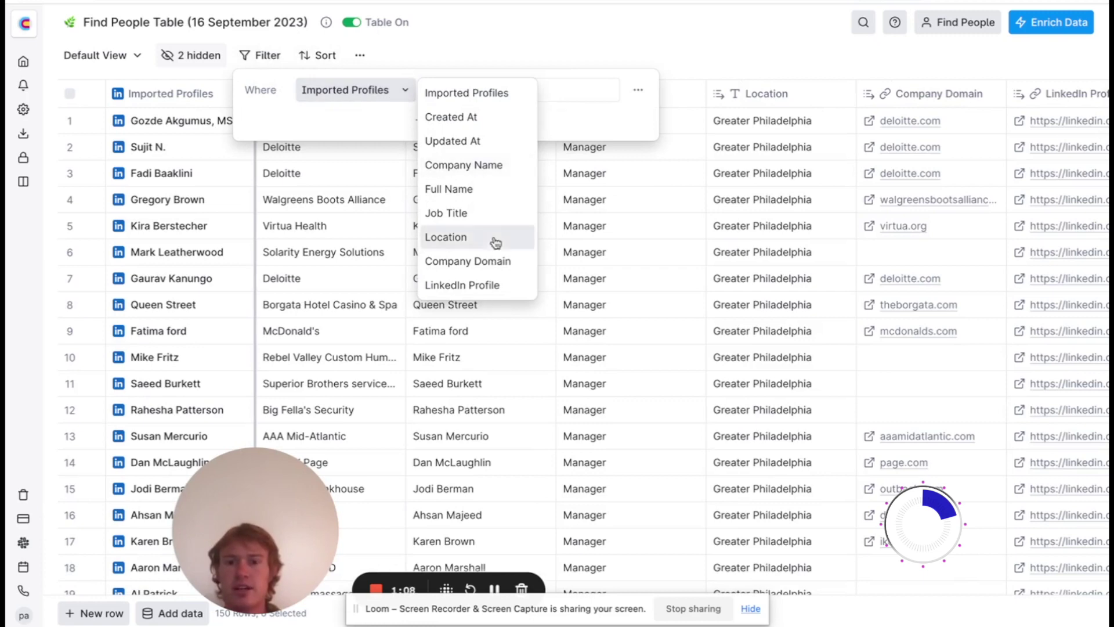
click(468, 261)
click(498, 93)
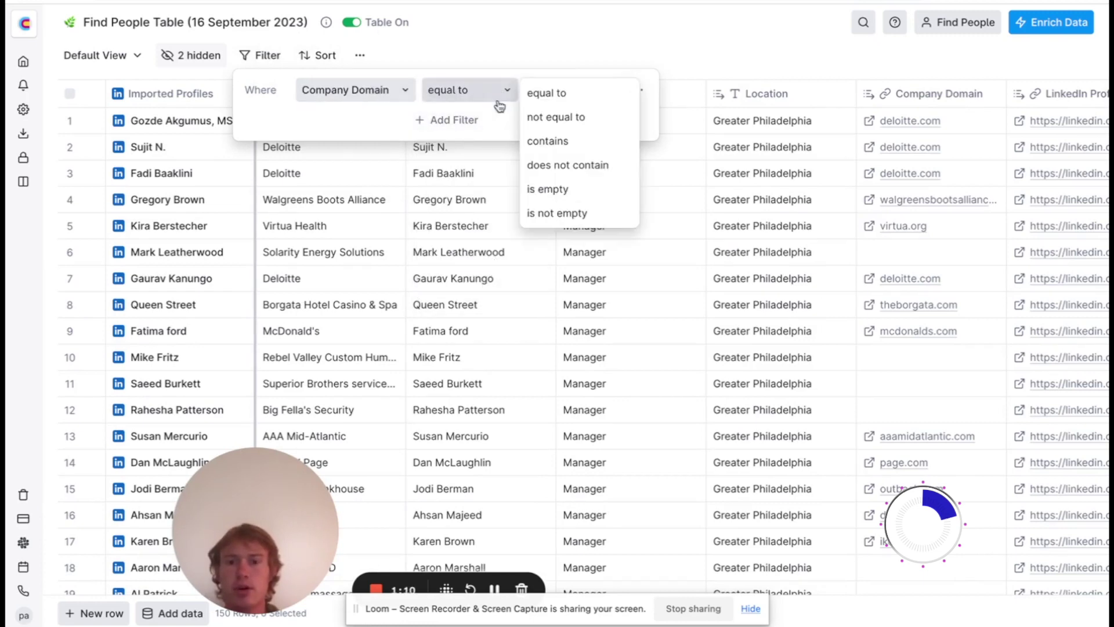
click(578, 213)
click(617, 54)
scroll(955, 236, right, 2)
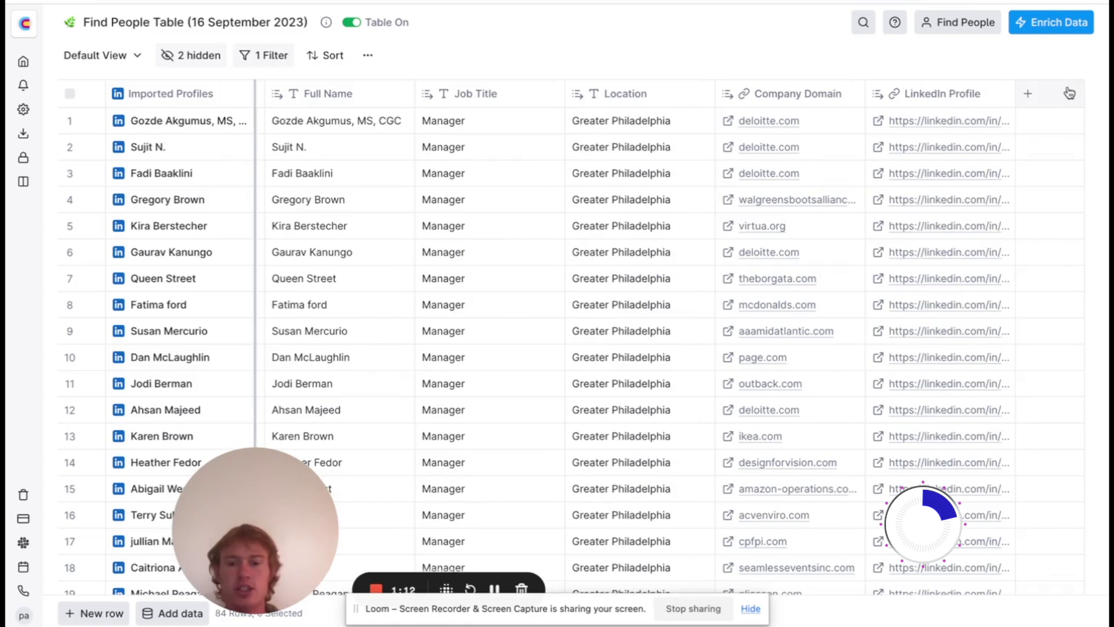
Add a Work Email waterfall enrichment with Nymblr and People Data Labs as fourth and fifth providers
click(1028, 93)
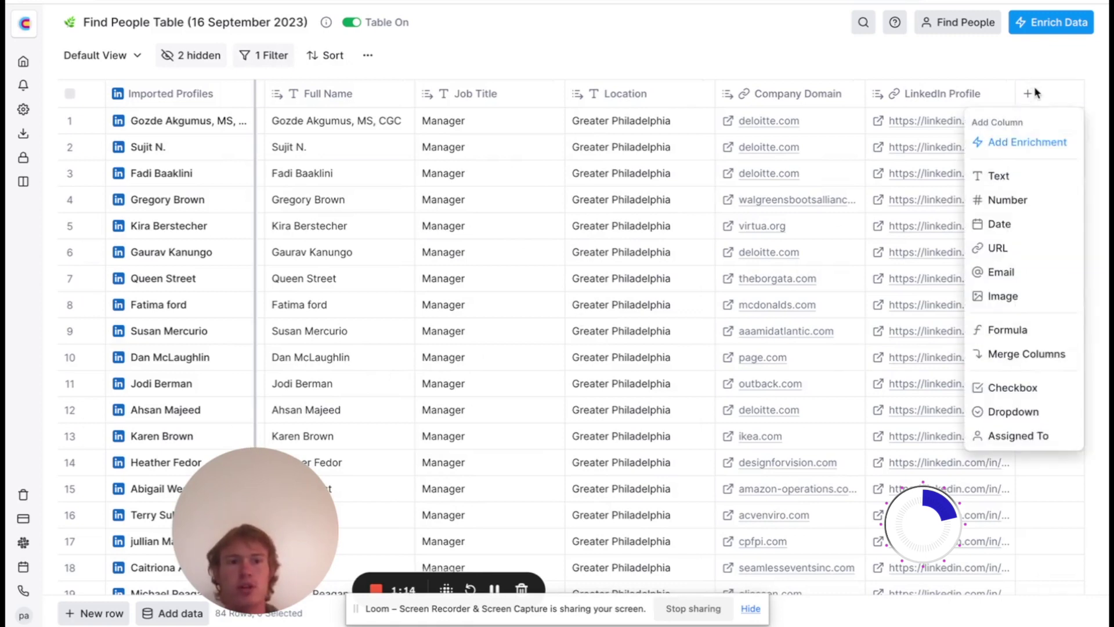
click(1010, 143)
click(480, 207)
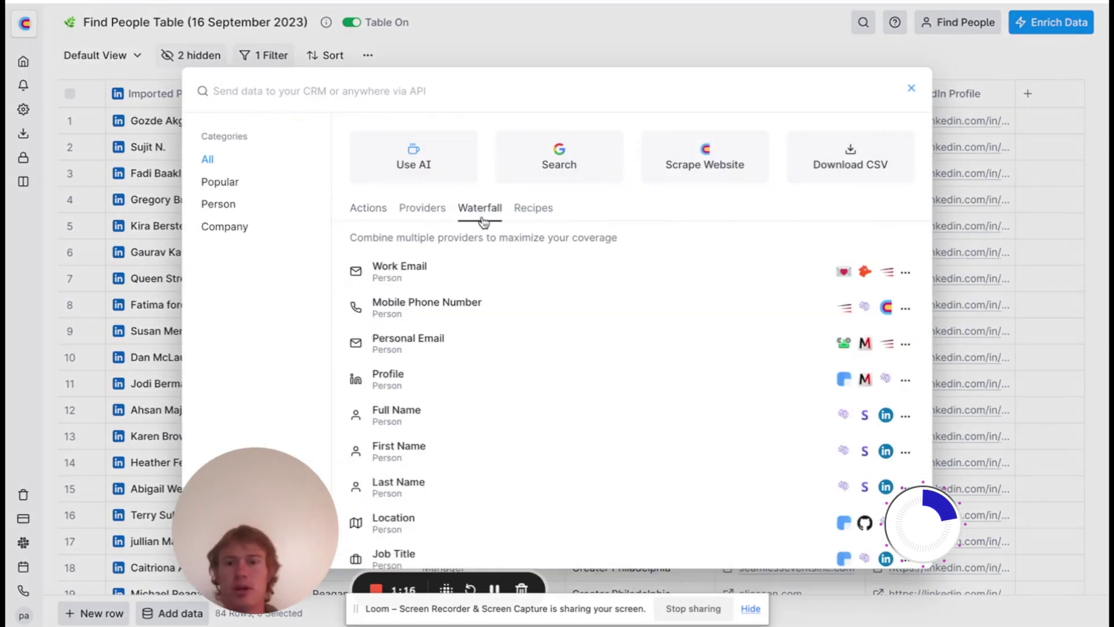
click(525, 277)
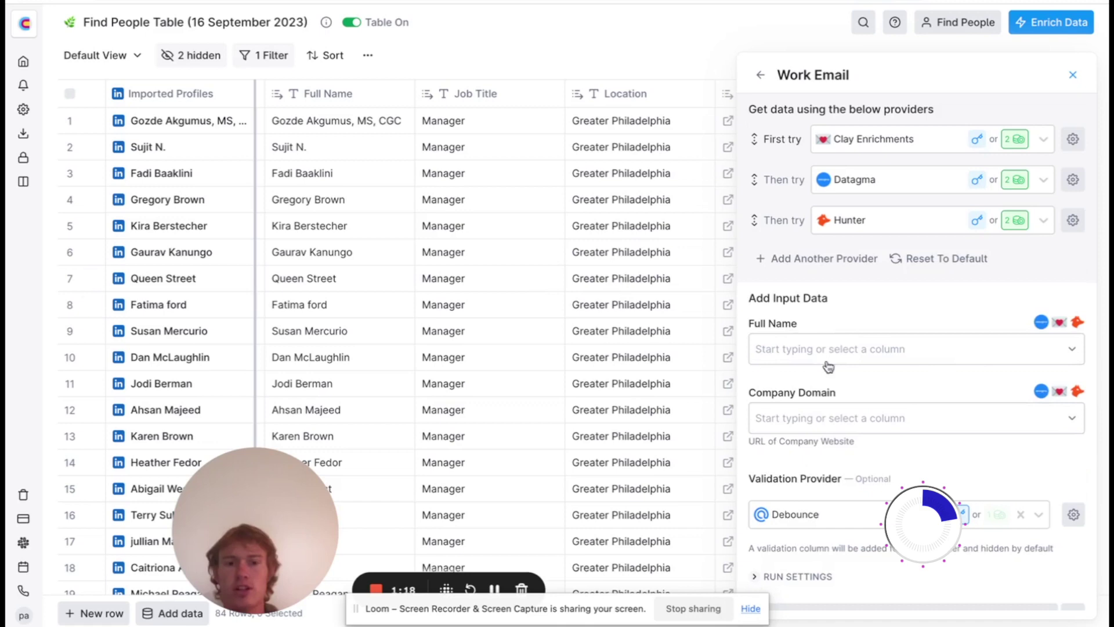
double_click(861, 258)
click(879, 270)
click(880, 328)
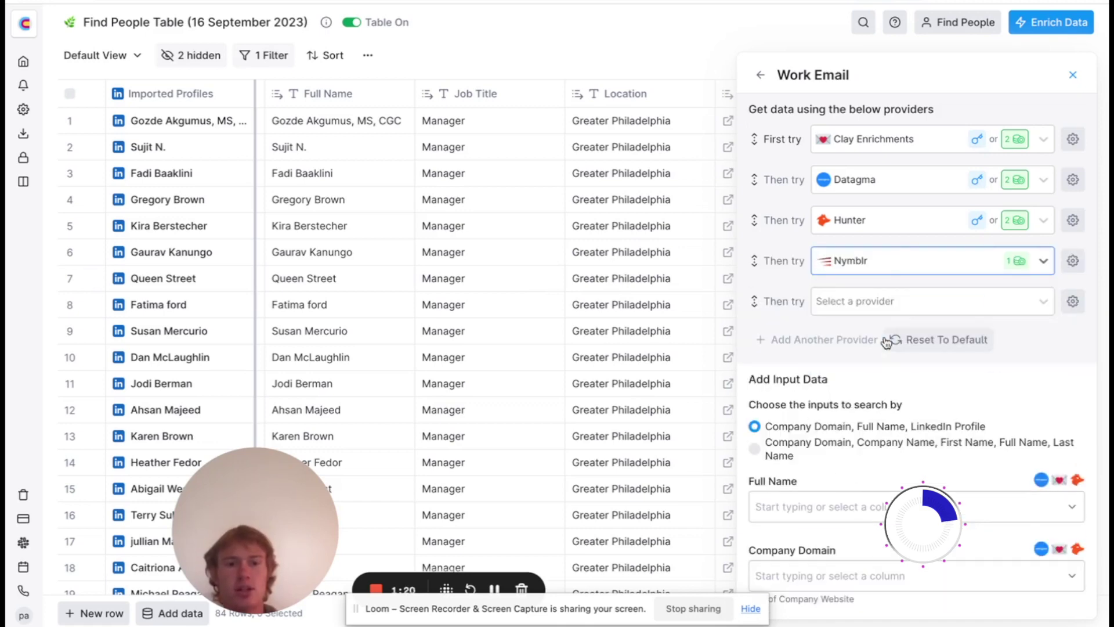
click(906, 301)
click(906, 377)
Map LinkedIn Profile, Full Name and Company Domain as the enrichment's inputs
scroll(931, 350, down, 5)
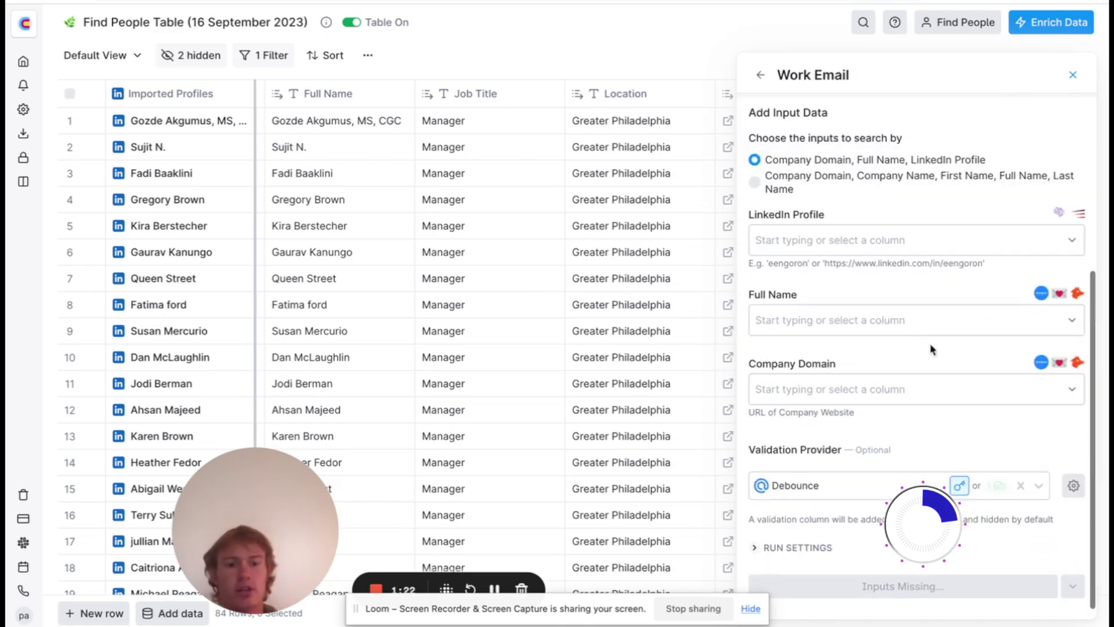
click(851, 239)
click(852, 296)
click(852, 316)
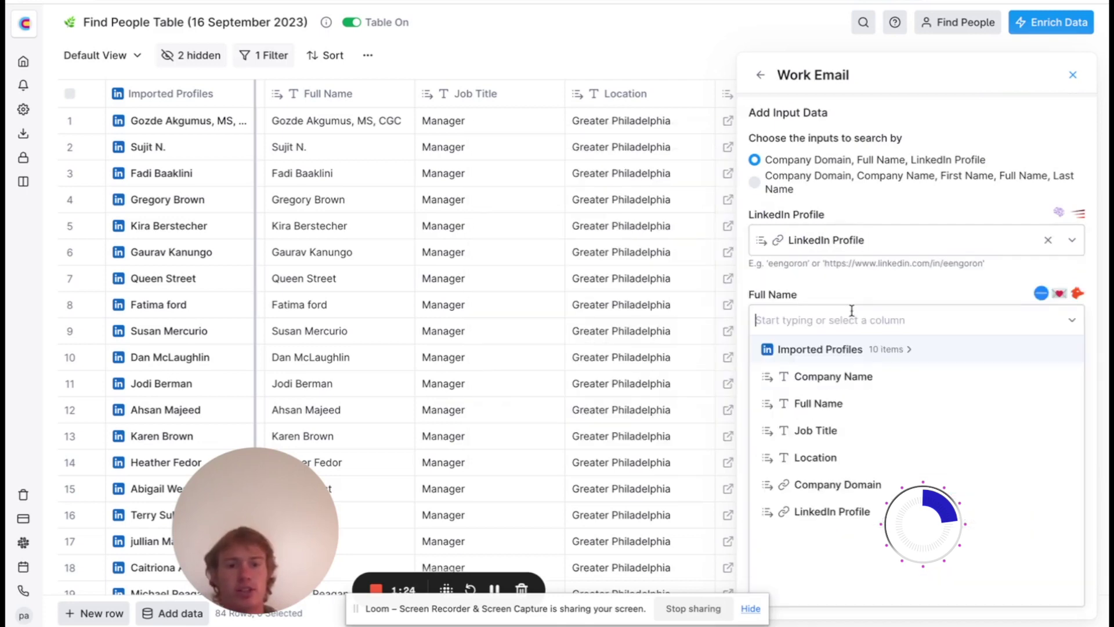
click(858, 401)
click(872, 392)
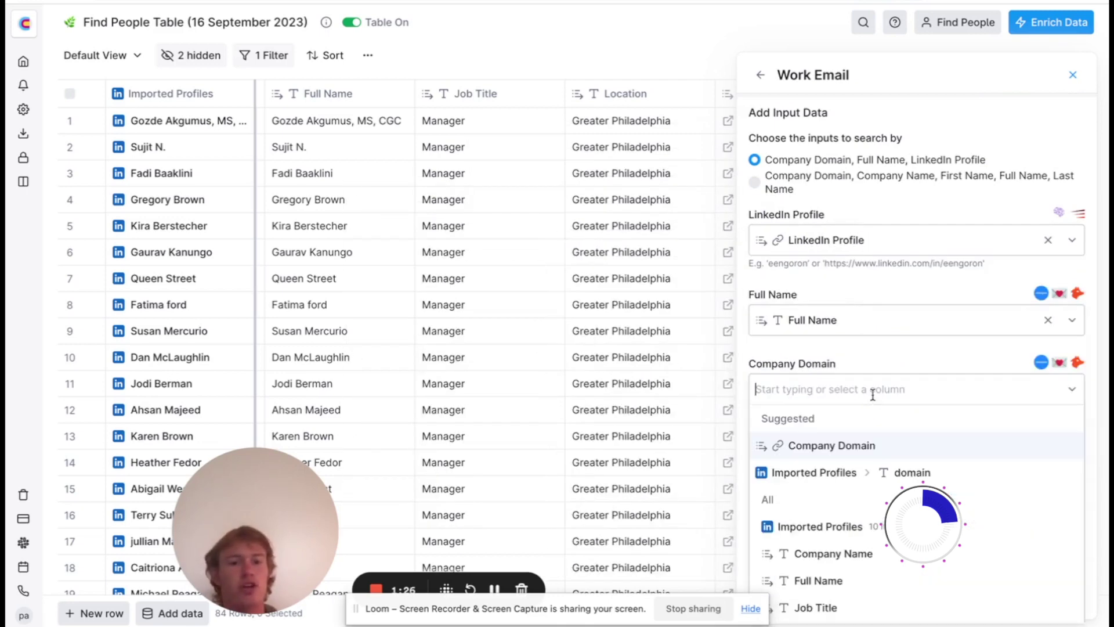
click(874, 447)
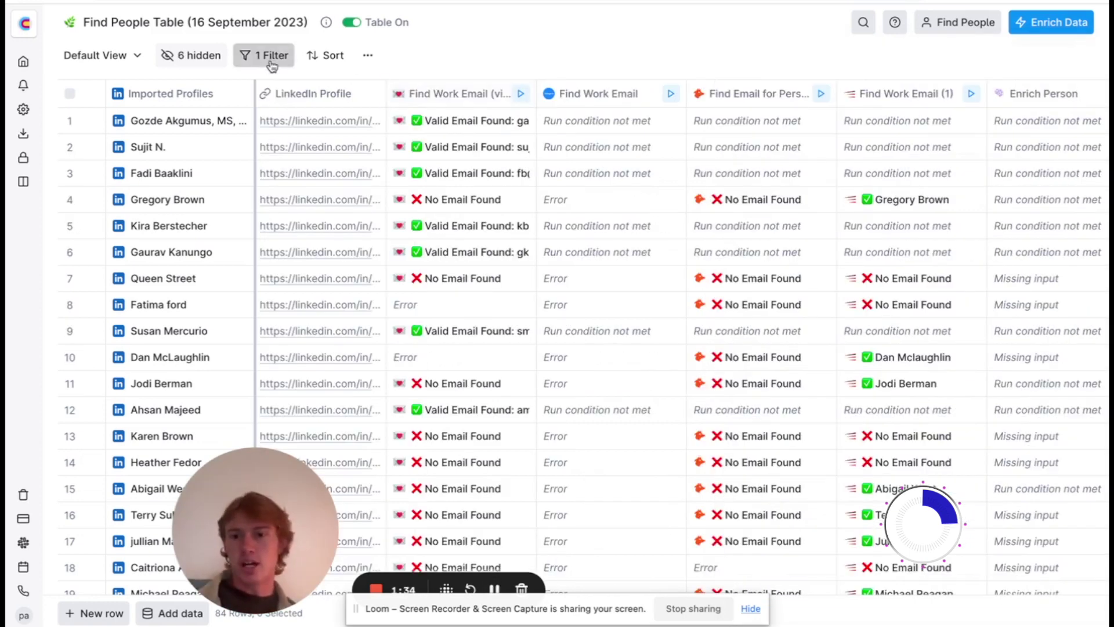
Add a Validated Work Email 'is not empty' filter, leaving 36 rows, and select them all
click(265, 56)
click(374, 120)
click(375, 120)
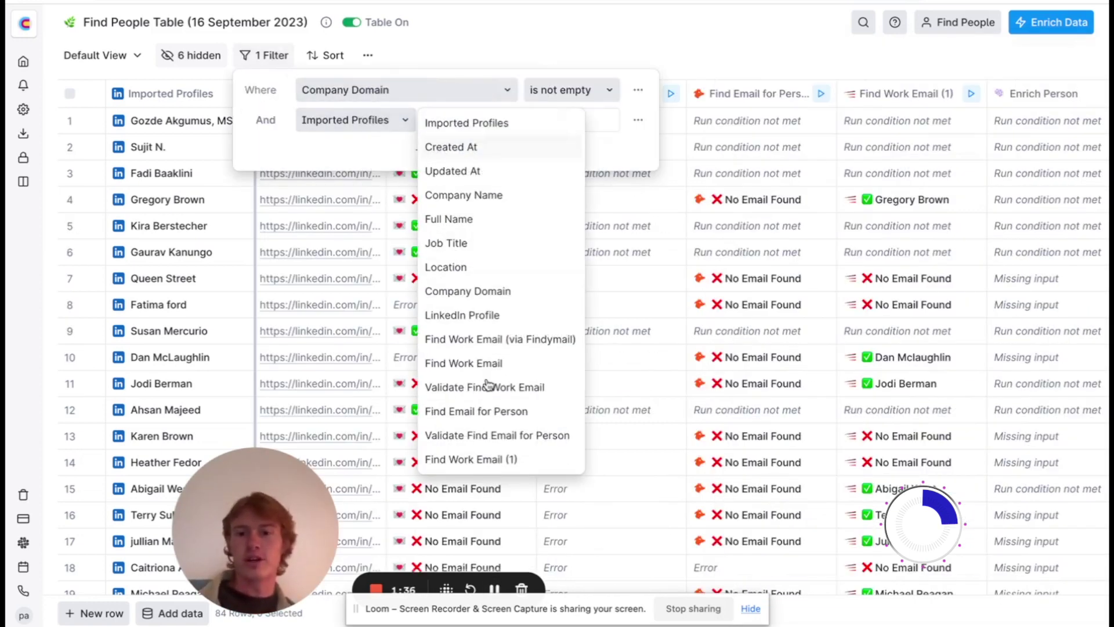
scroll(487, 434, down, 2)
click(494, 459)
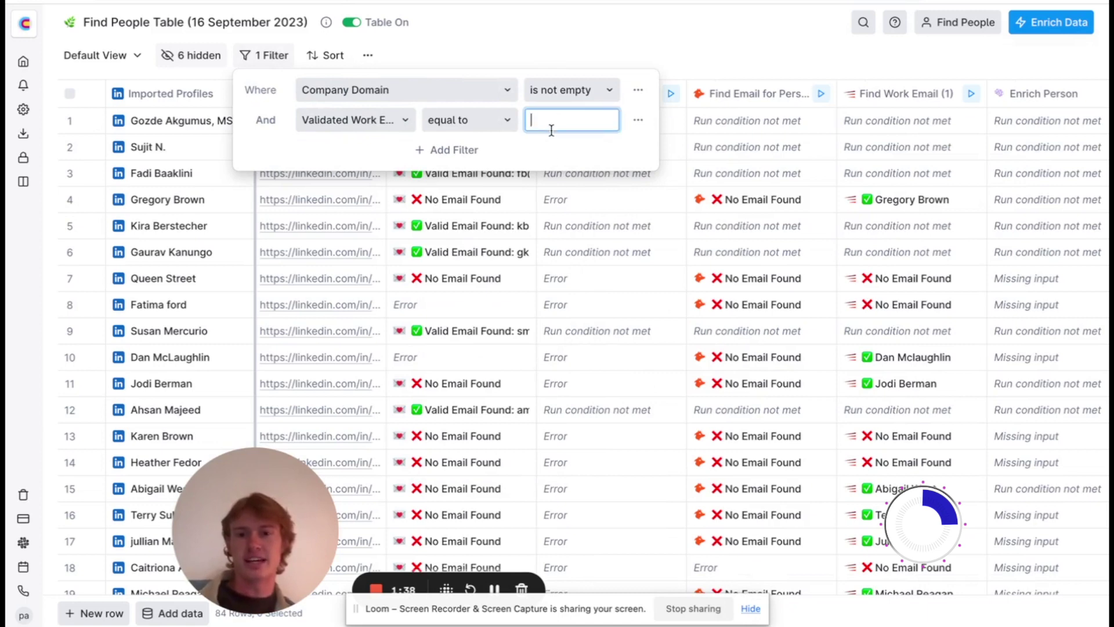
click(507, 122)
click(592, 244)
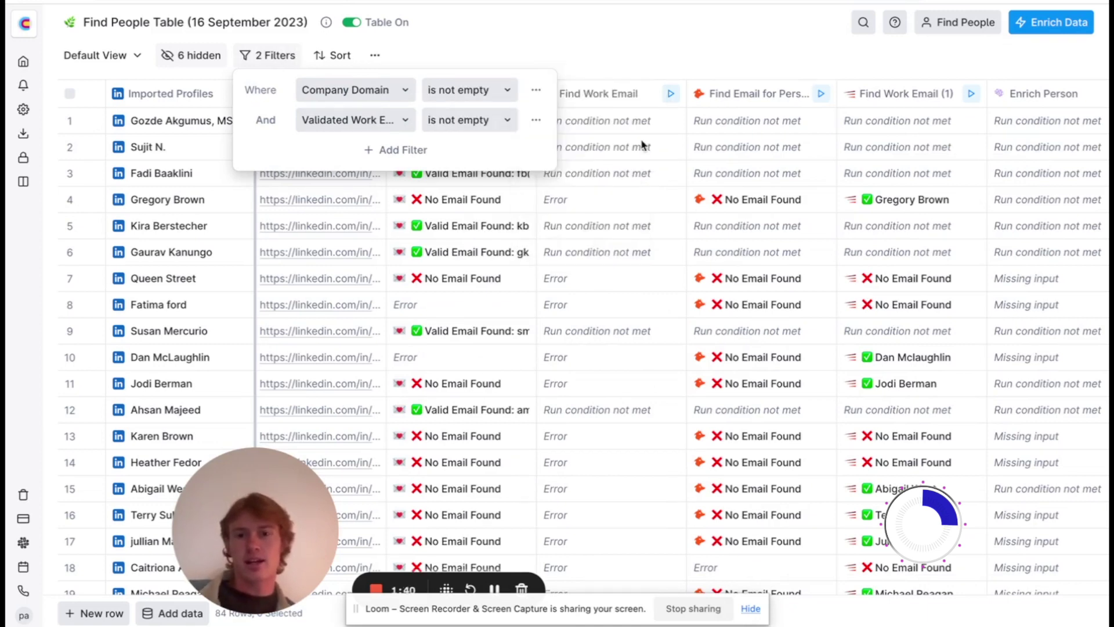
click(677, 43)
drag(255, 523, 524, 527)
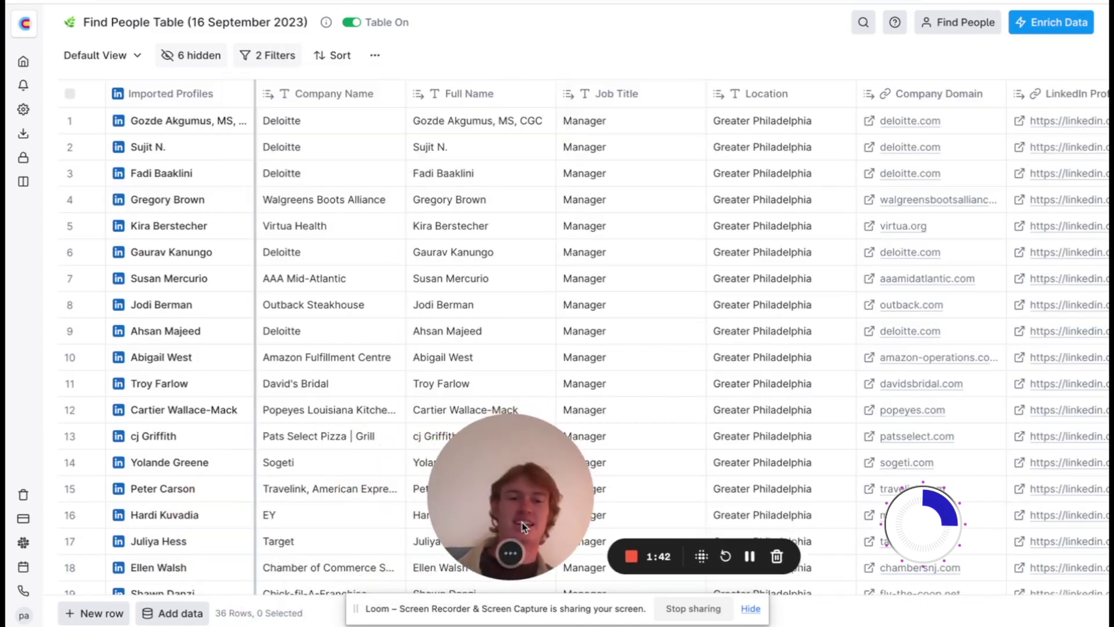
scroll(552, 301, right, 10)
scroll(552, 301, left, 10)
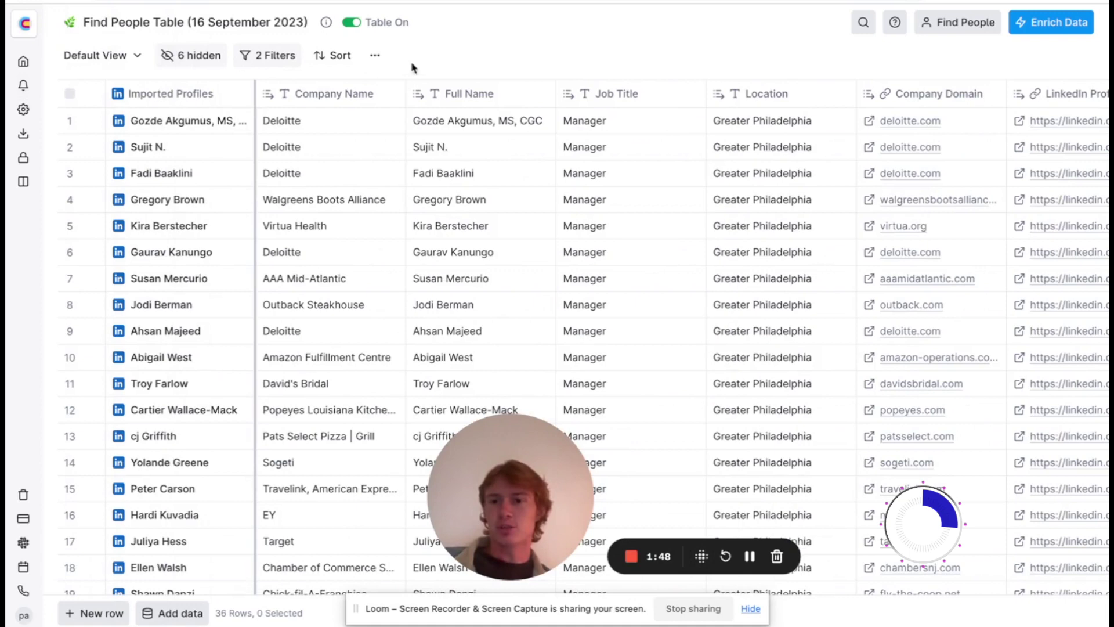
click(70, 93)
Download the 36 filtered Philadelphia rows as a CSV
right_click(232, 173)
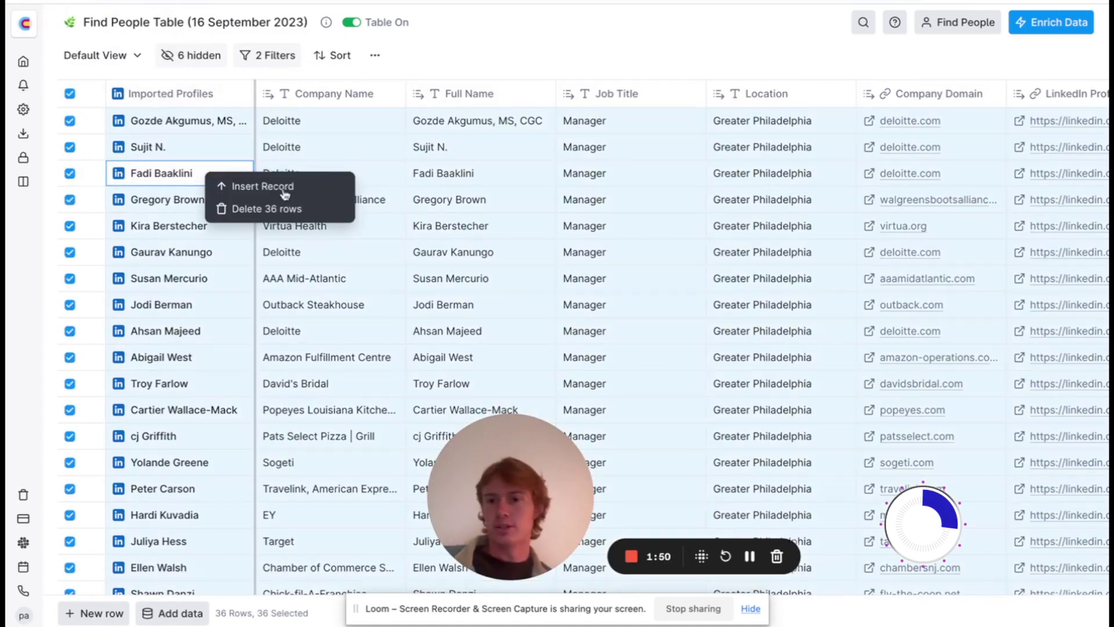
click(474, 54)
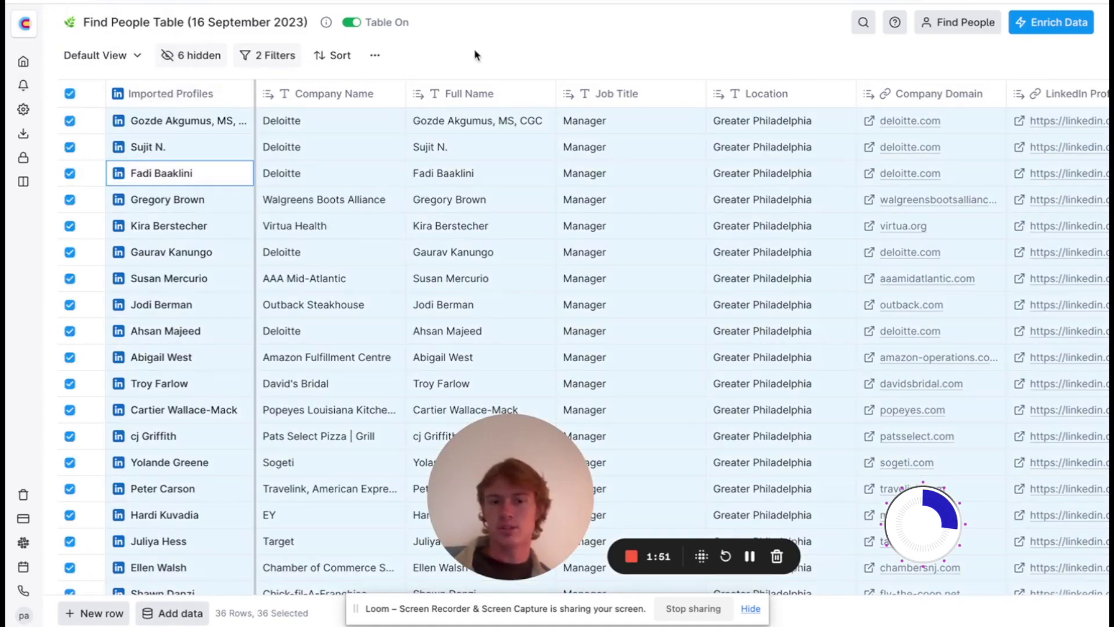
click(377, 56)
click(480, 87)
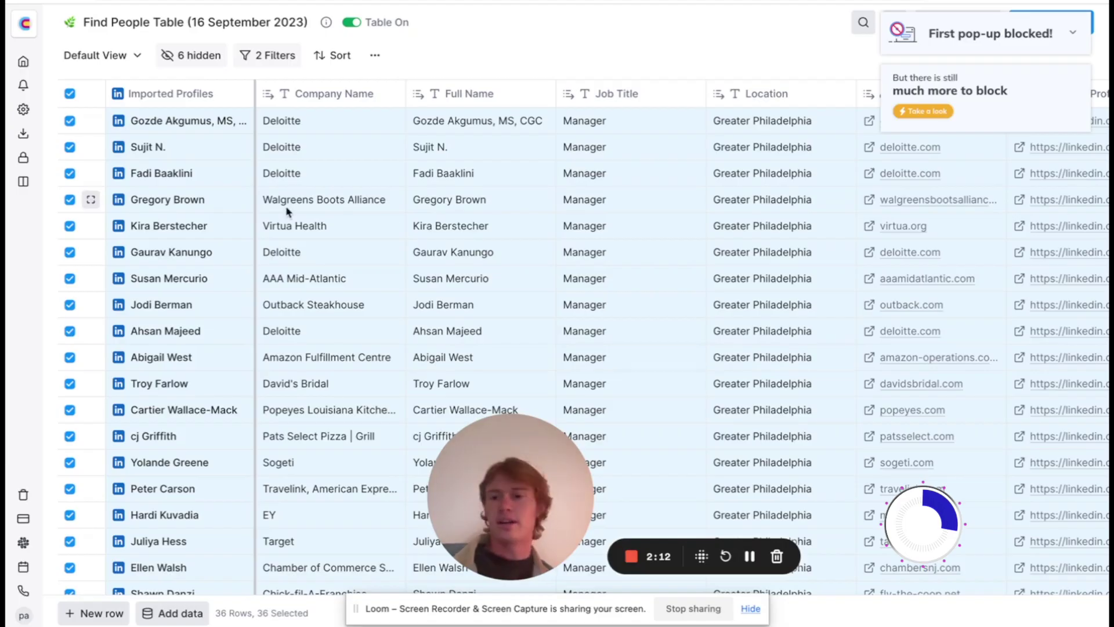
Go back to the workspace home and open the Find People Table (16 September 2023)
mouse_move(26, 145)
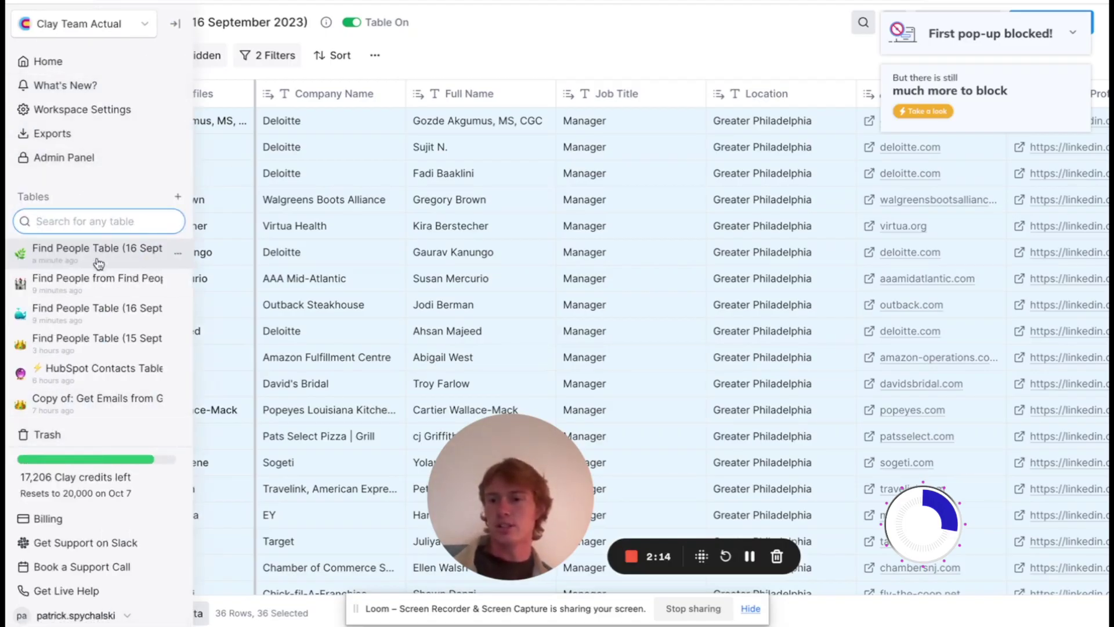
click(72, 62)
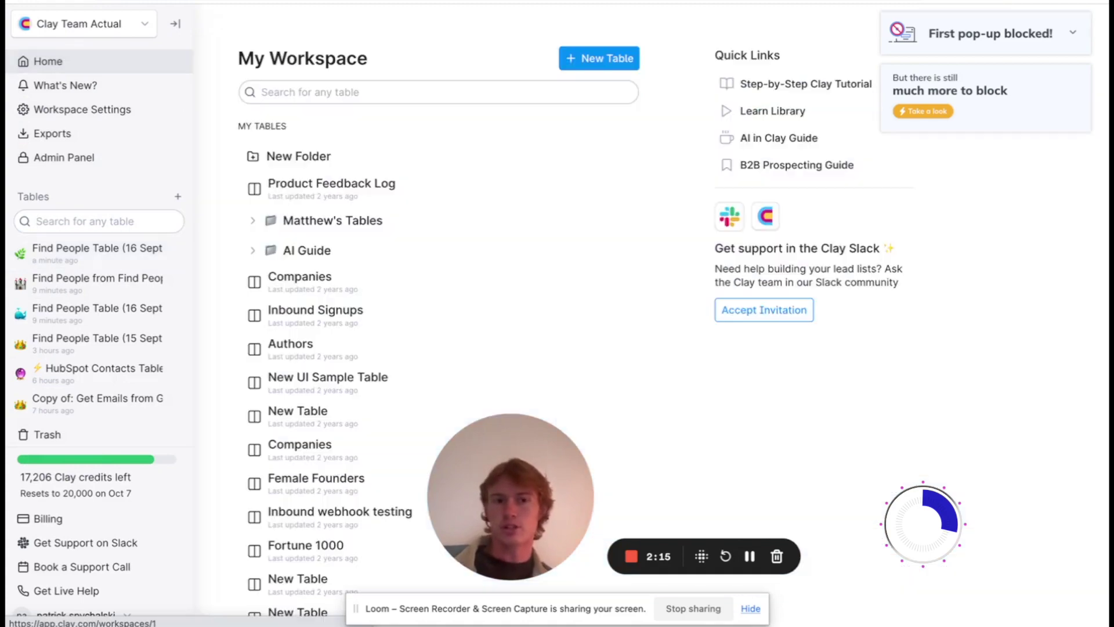
scroll(555, 347, down, 15)
scroll(555, 347, down, 20)
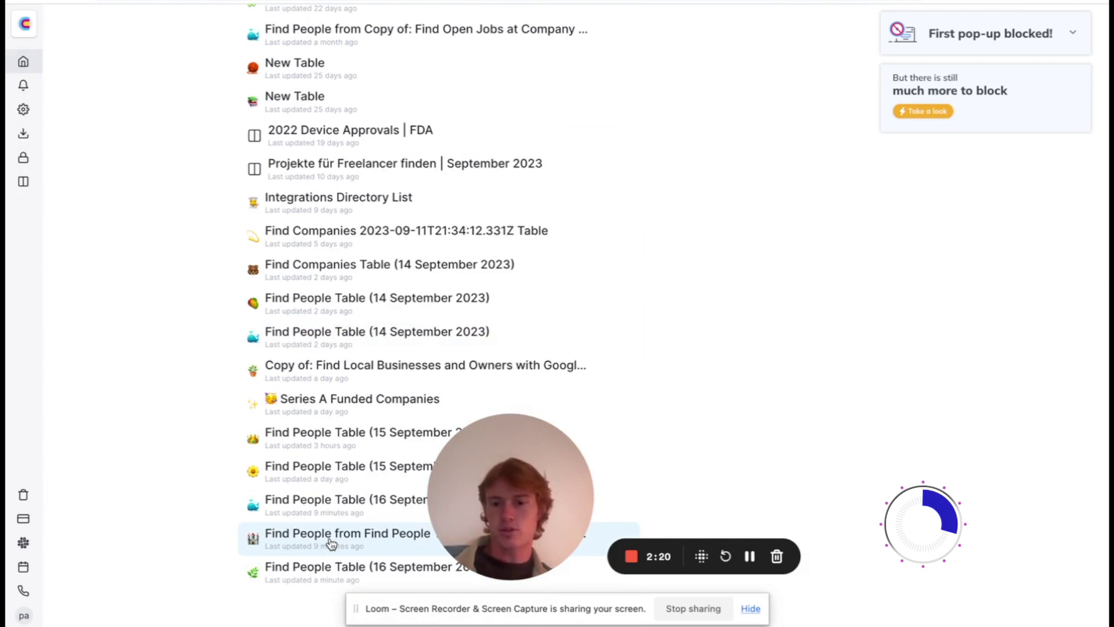
click(331, 543)
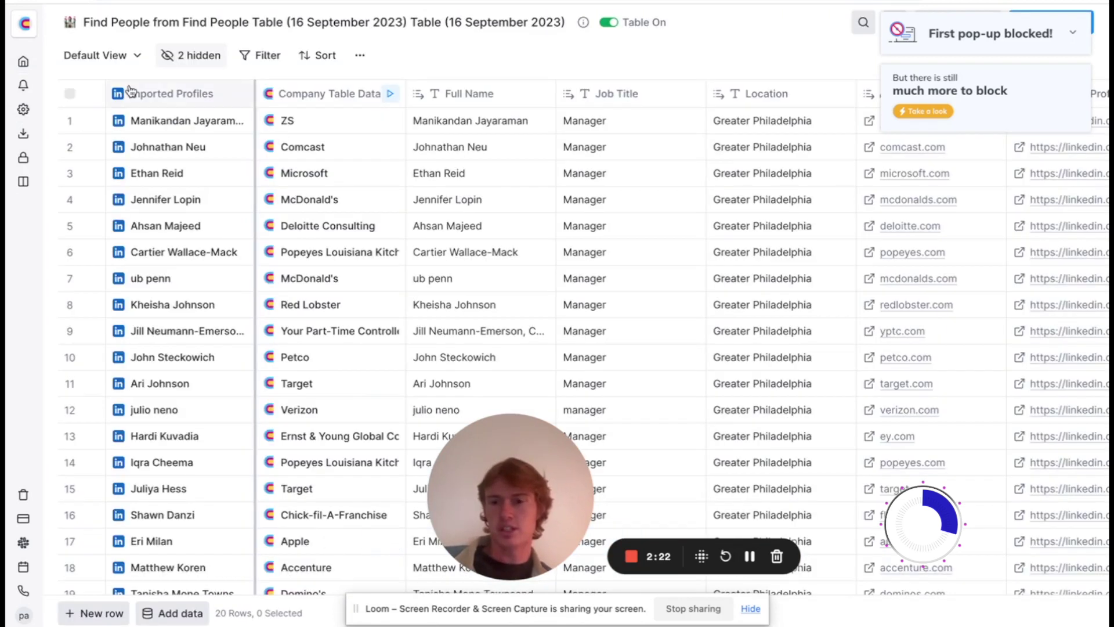
mouse_move(26, 255)
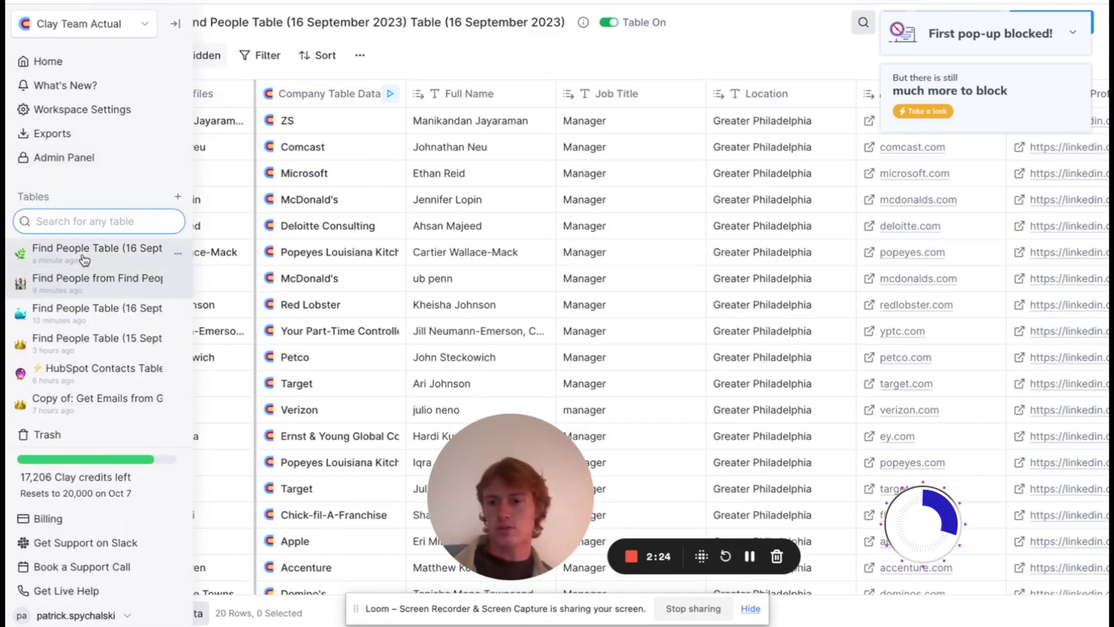
click(64, 67)
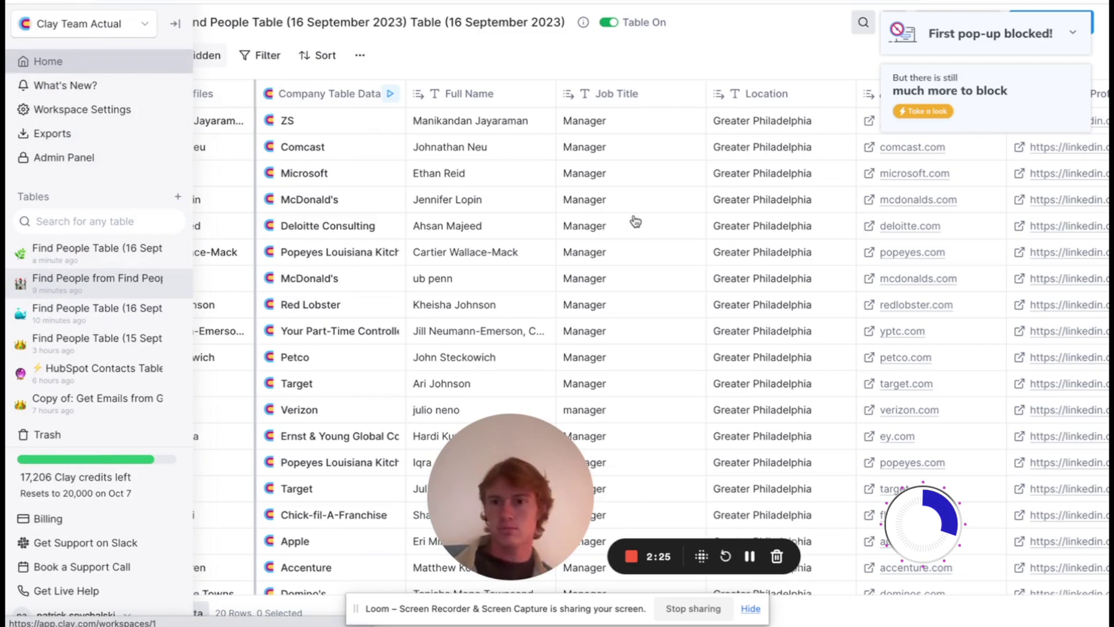
scroll(634, 221, down, 10)
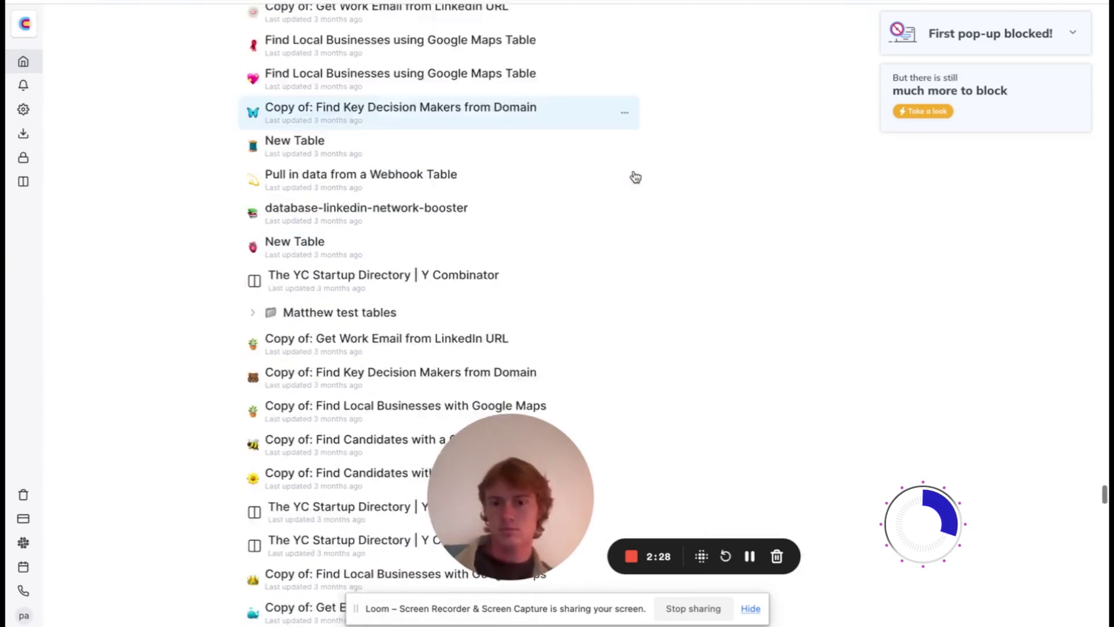
scroll(636, 177, down, 10)
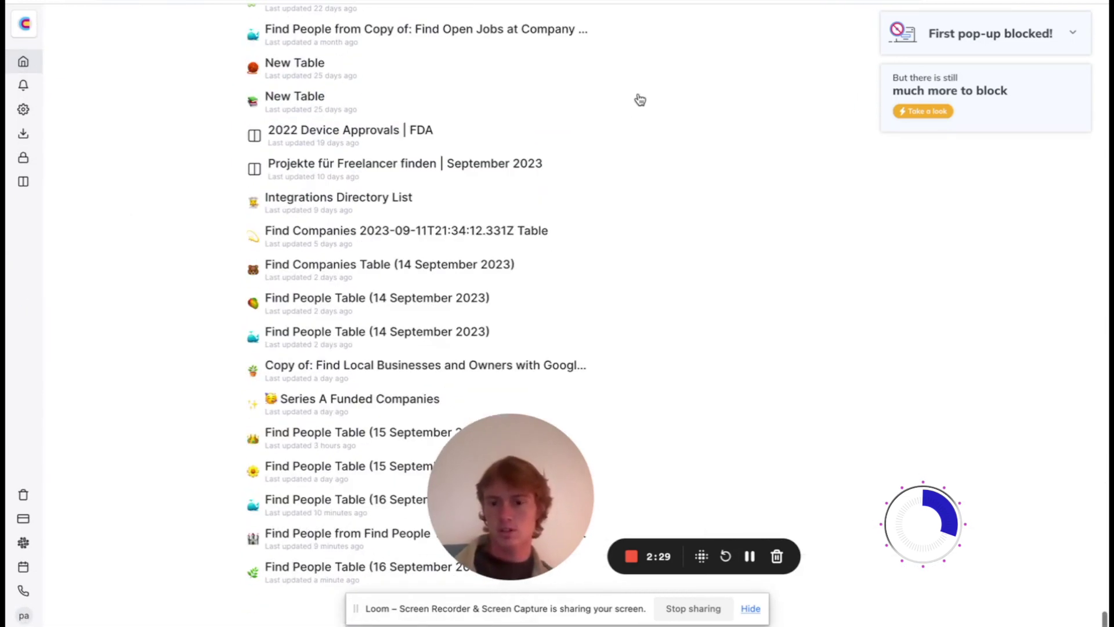
click(365, 517)
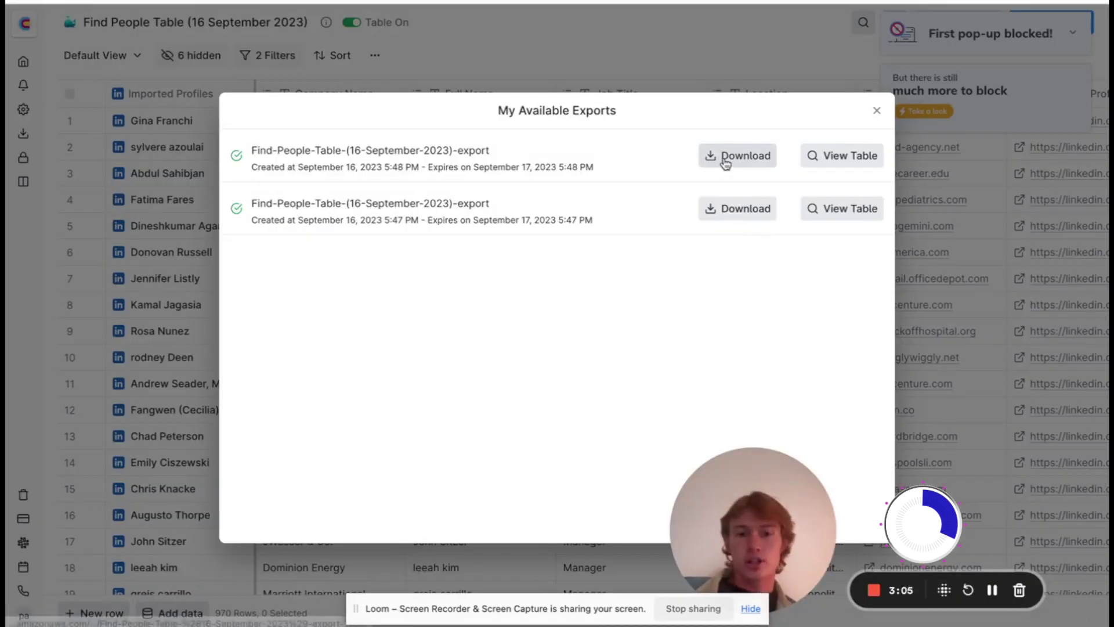
Download the newest CSV export of the Find People Table
click(725, 164)
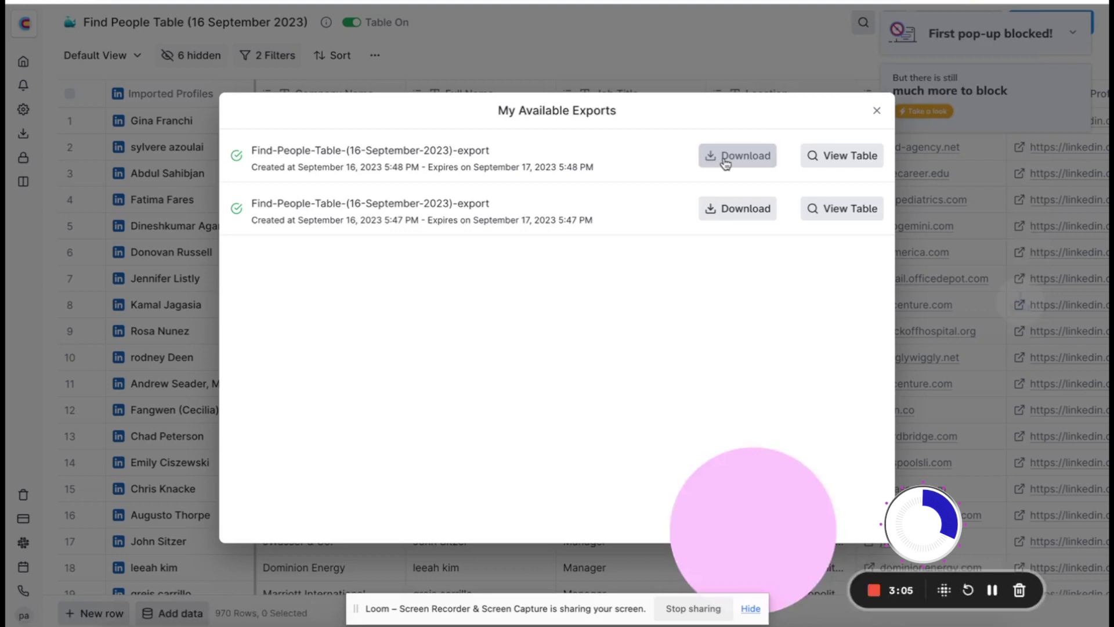
click(212, 302)
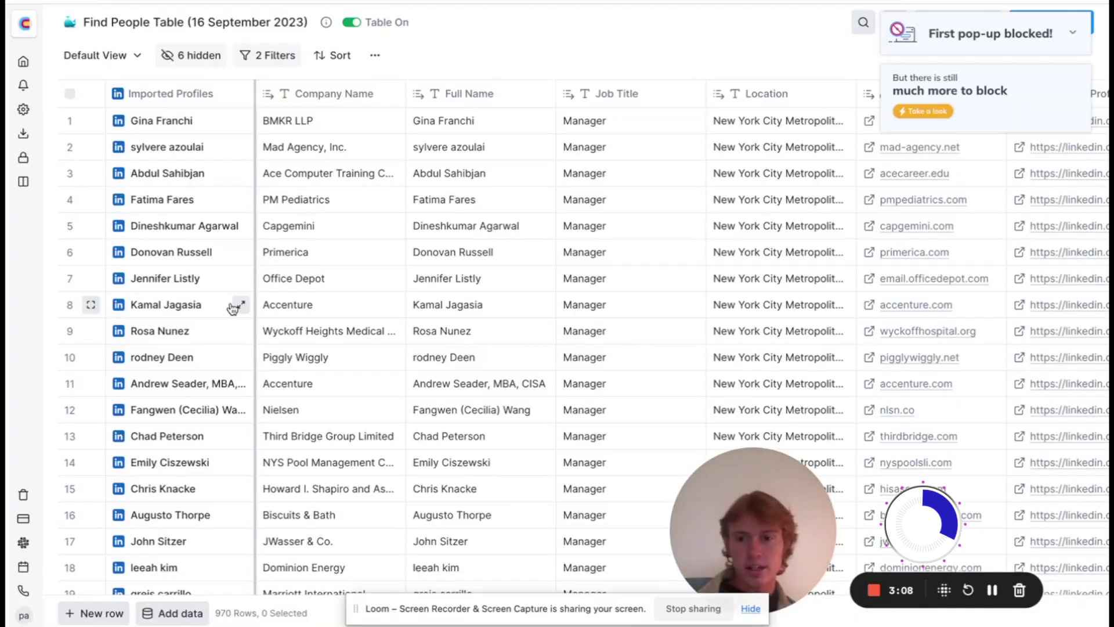
click(375, 55)
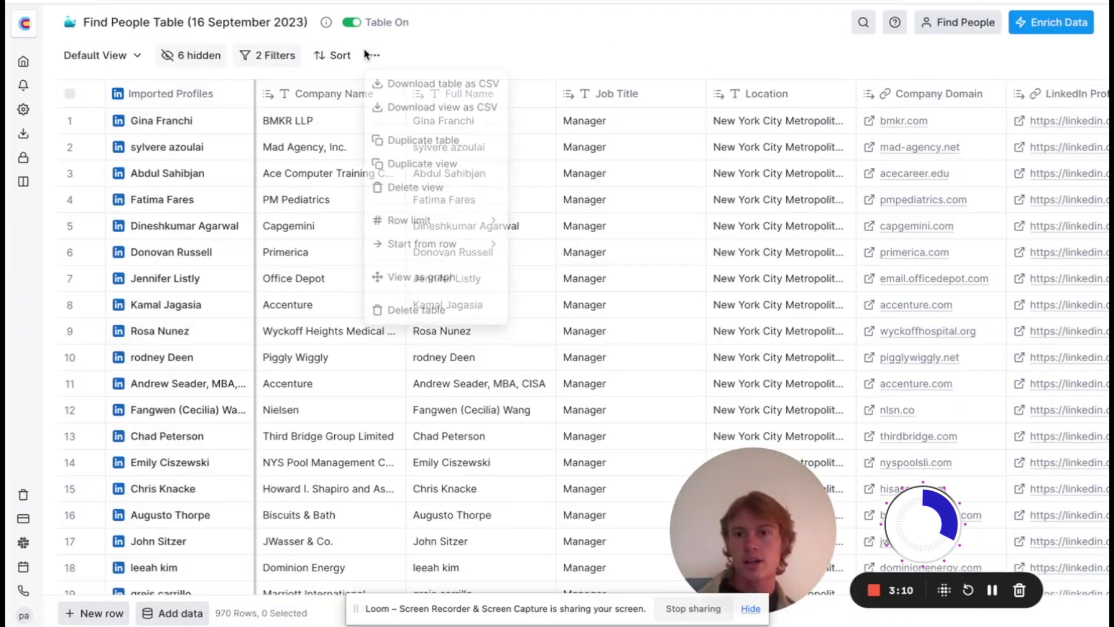
click(462, 40)
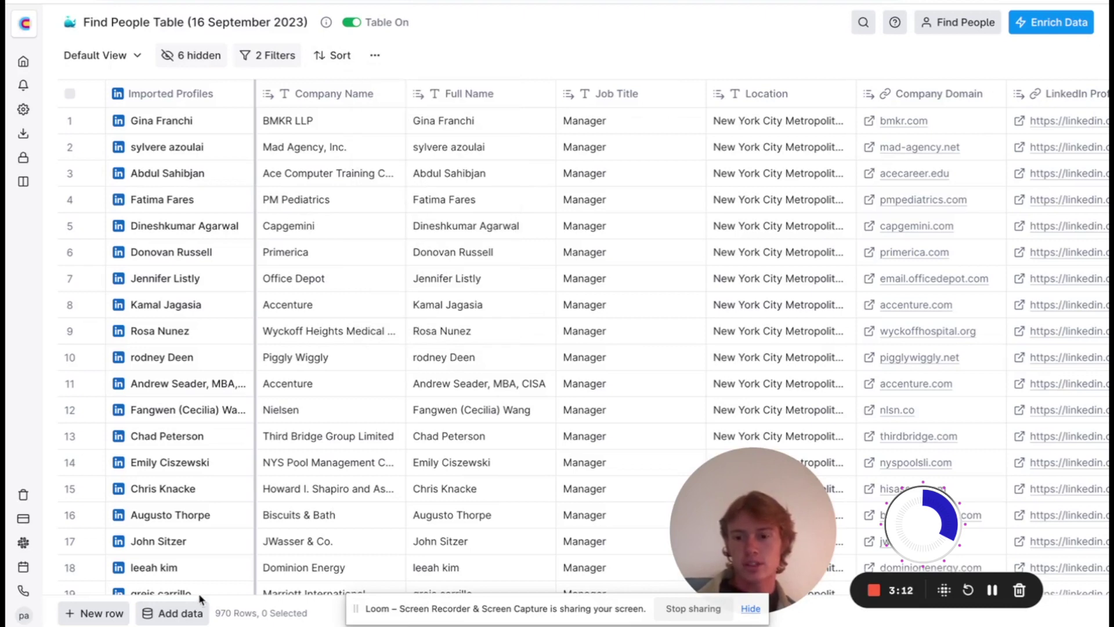
Upload the exported CSV as extra rows in the current table, confirming the column mapping
click(162, 614)
click(643, 345)
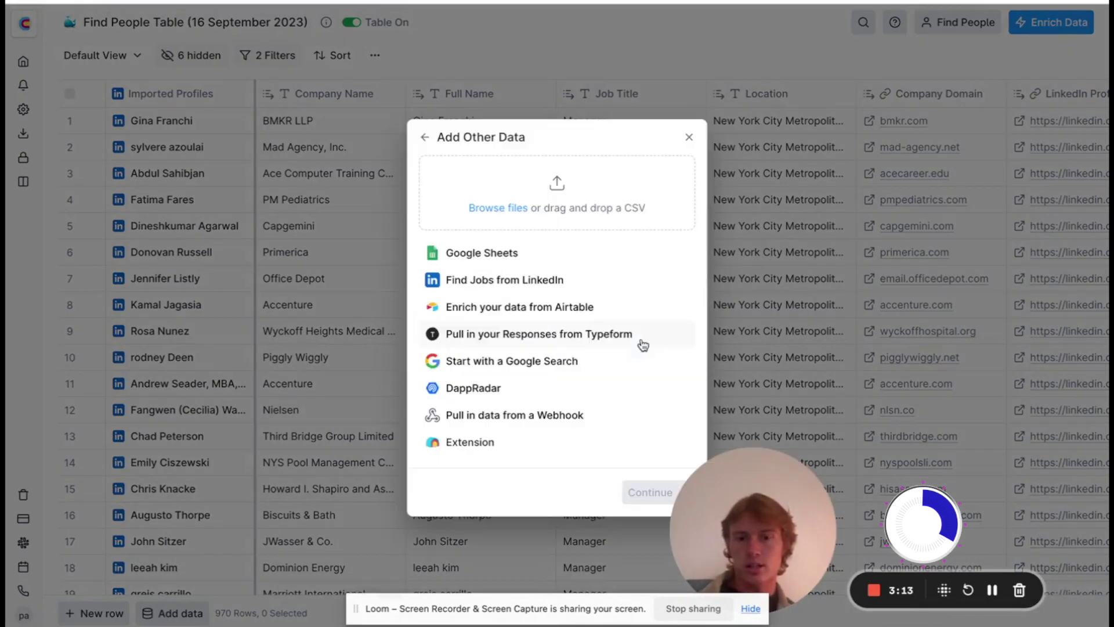
click(976, 45)
drag(948, 66, 557, 191)
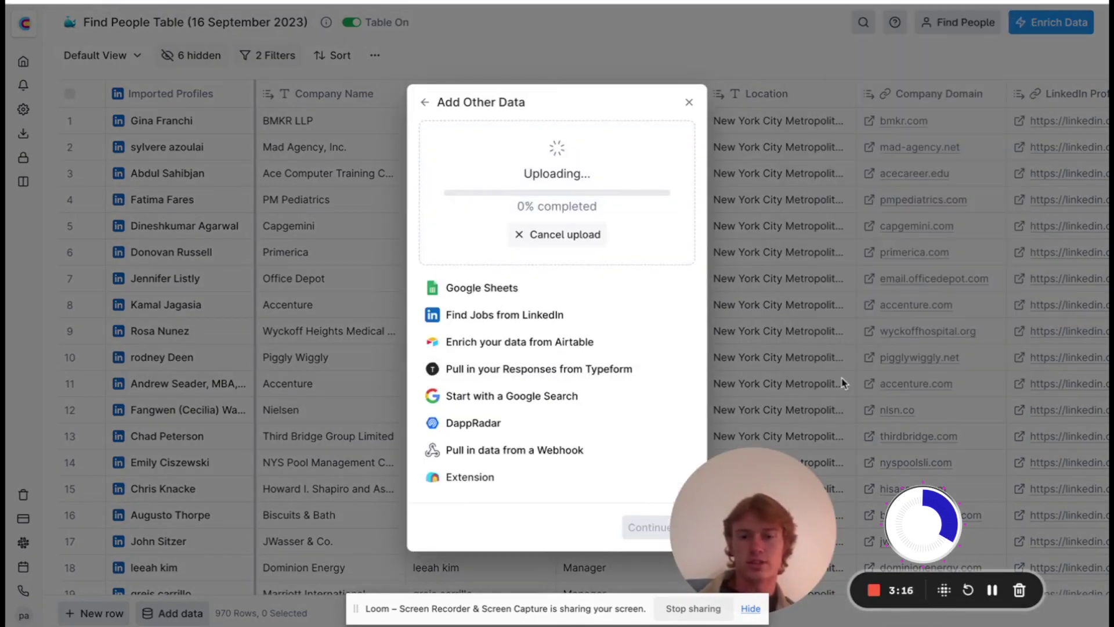
click(653, 430)
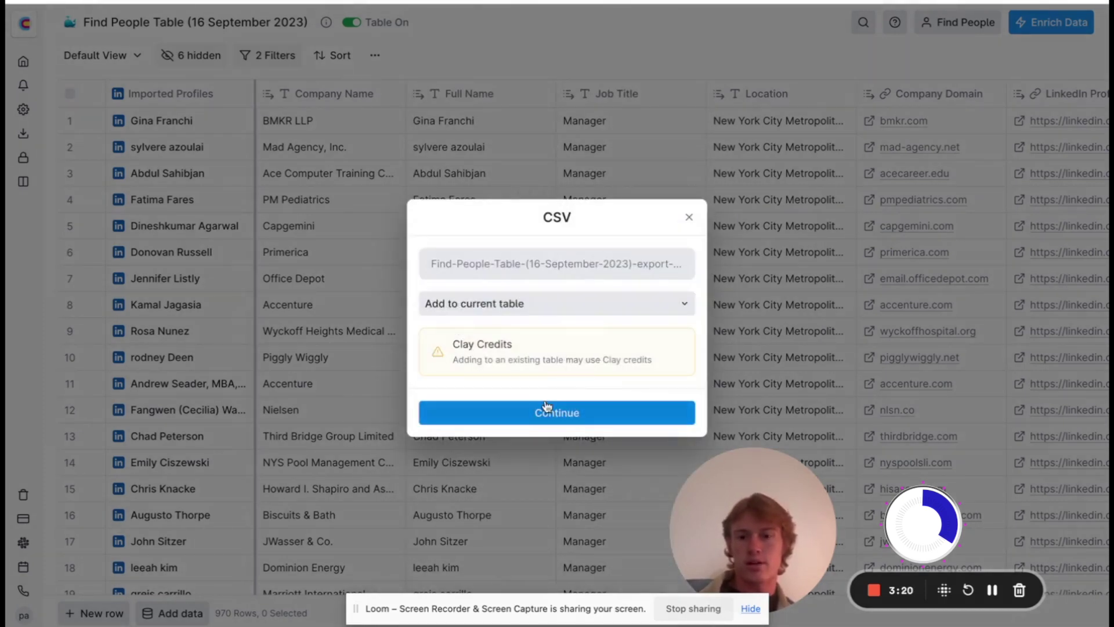
click(550, 413)
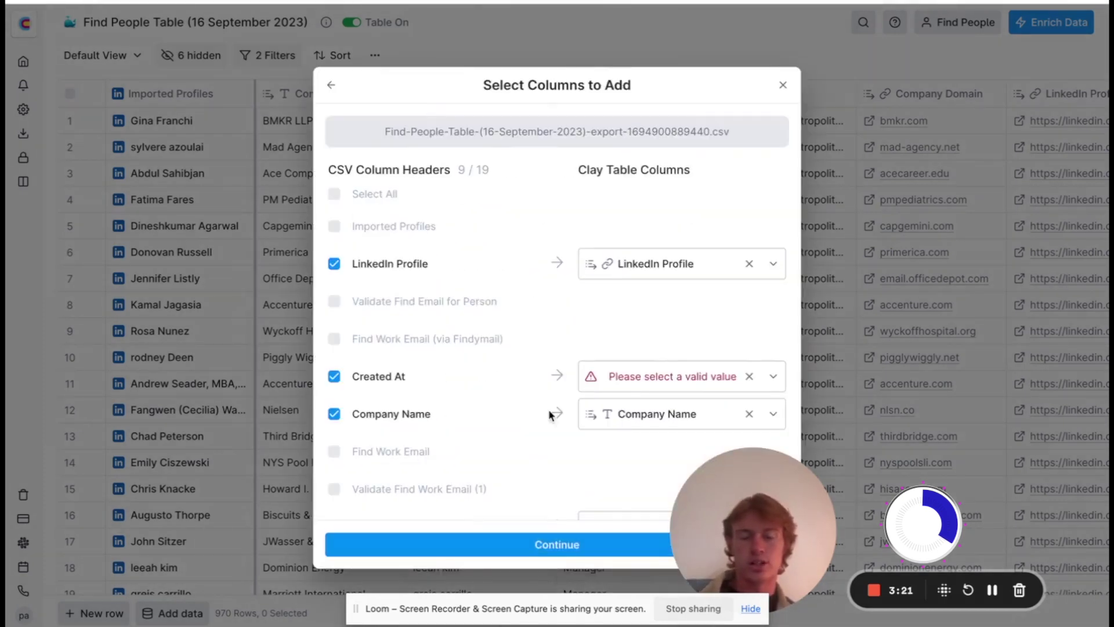
click(576, 537)
Scroll through the 1006 imported rows and their email-finding columns to verify them
scroll(534, 308, down, 20)
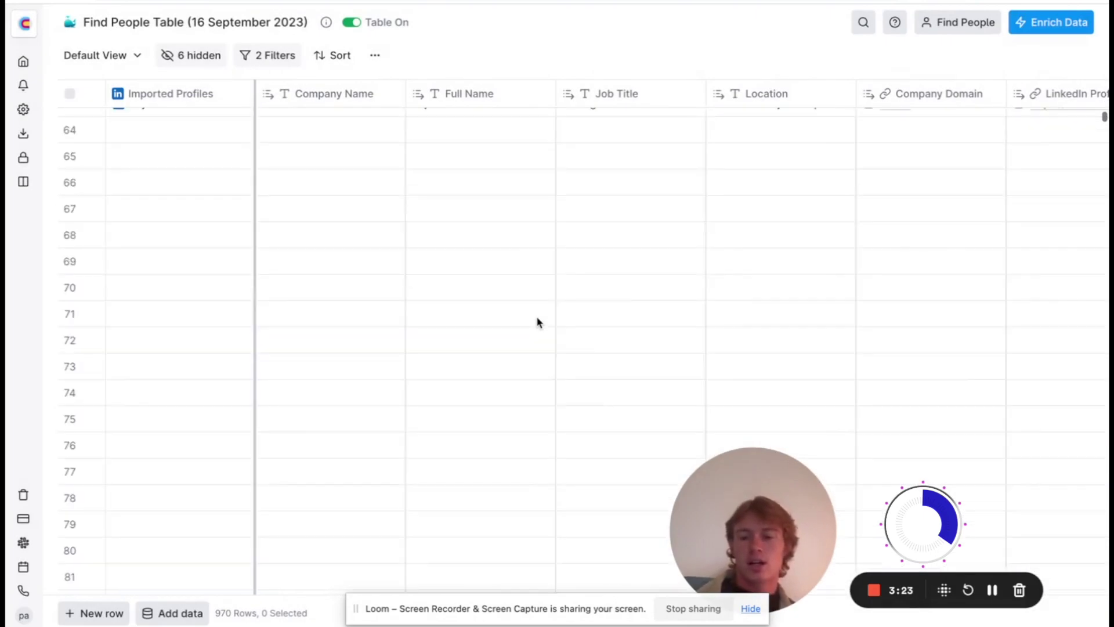
scroll(536, 322, up, 20)
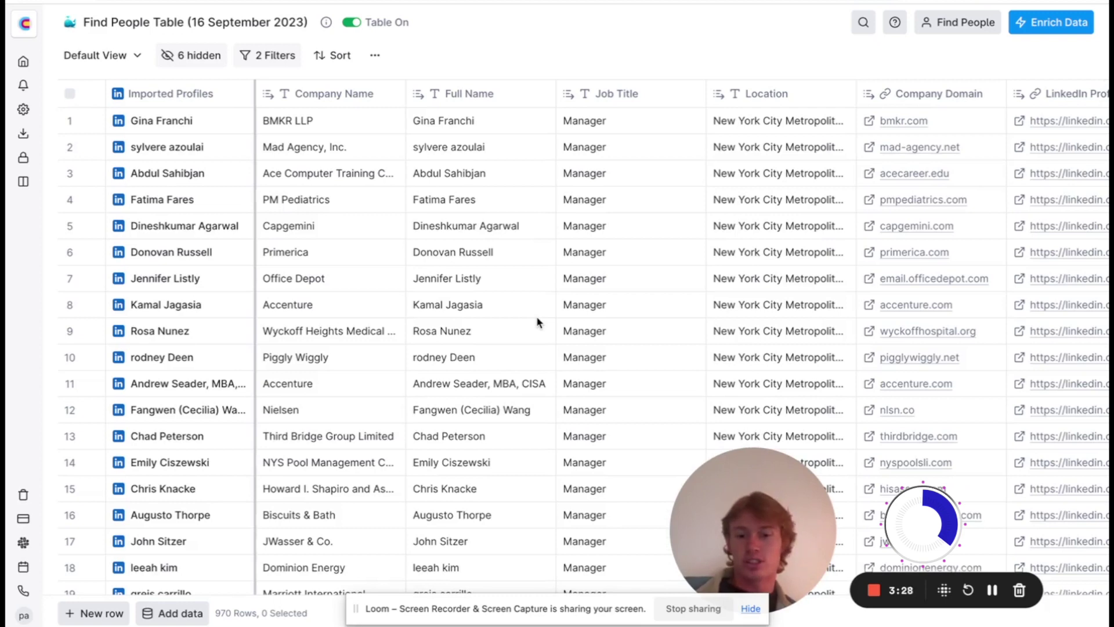
scroll(536, 322, right, 10)
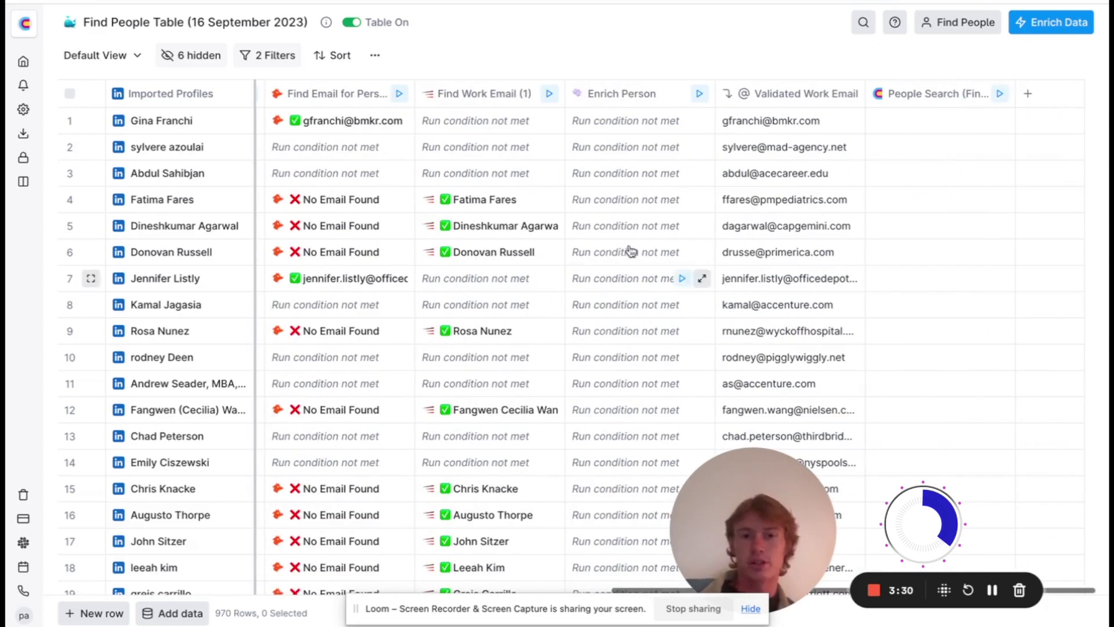
scroll(479, 313, left, 10)
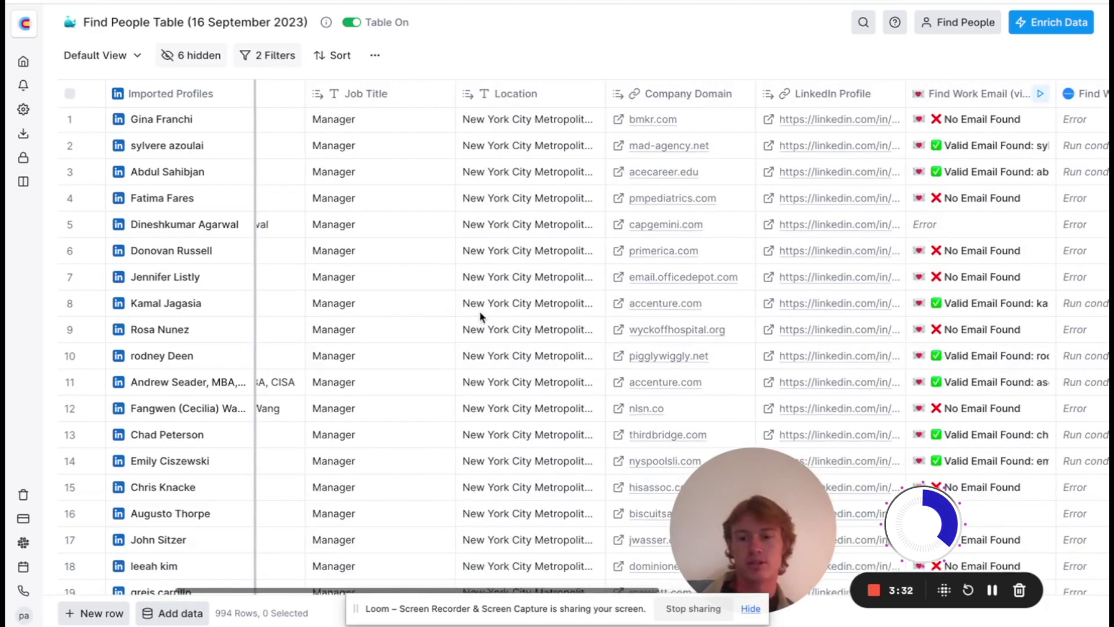
scroll(480, 316, down, 20)
scroll(479, 316, left, 5)
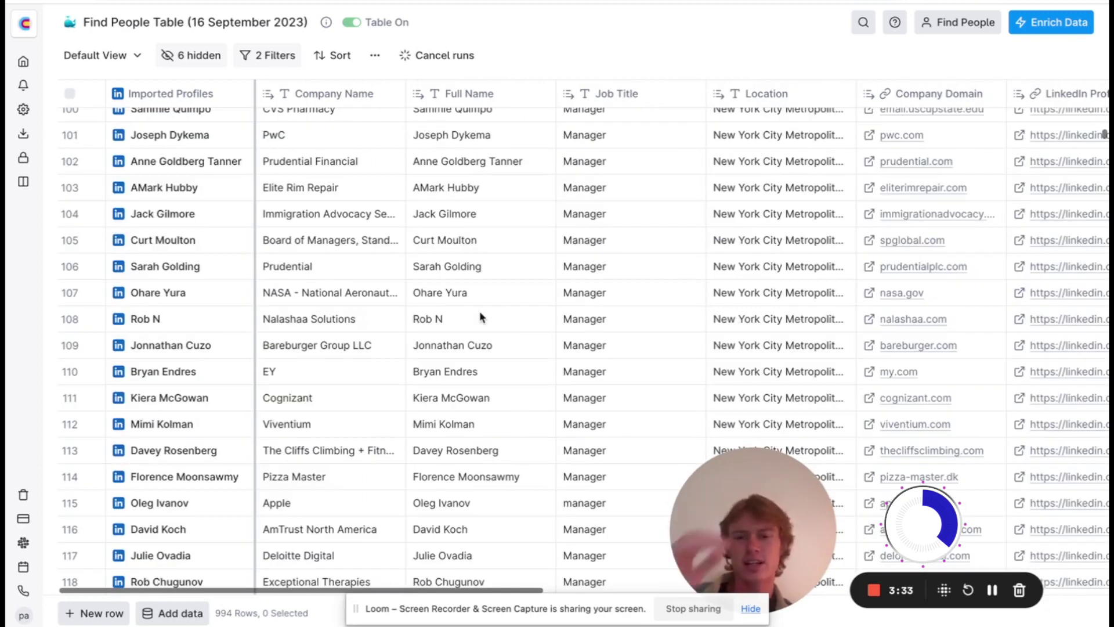
scroll(481, 316, down, 20)
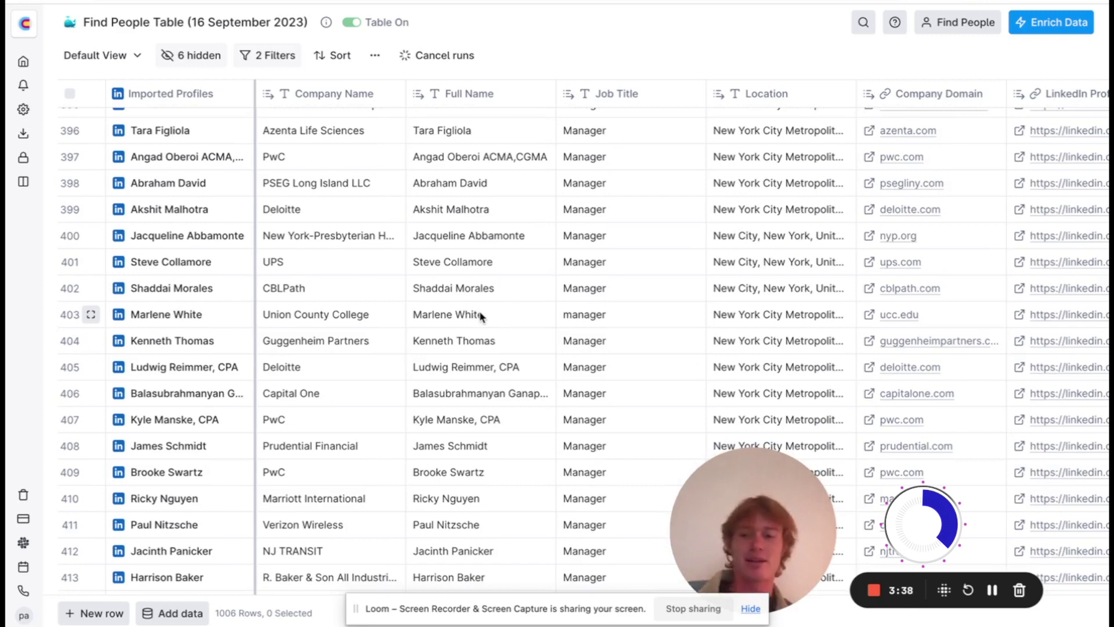
scroll(480, 317, up, 20)
scroll(479, 316, right, 10)
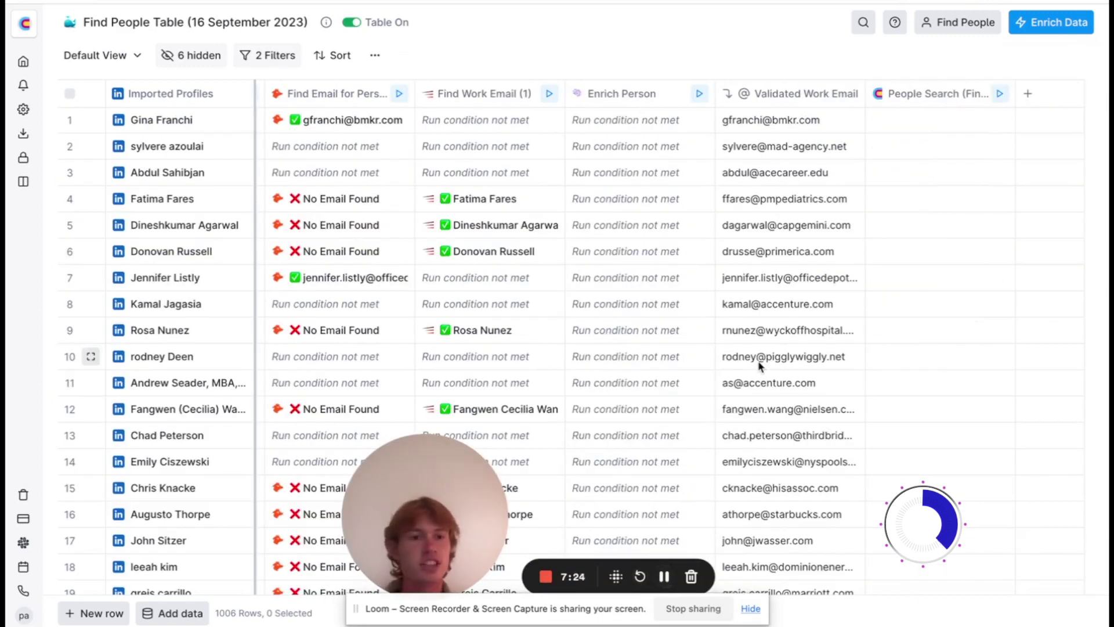
Add an Enrich Person from LinkedIn Profile enrichment using the LinkedIn Profile column as input
click(1026, 95)
click(1002, 152)
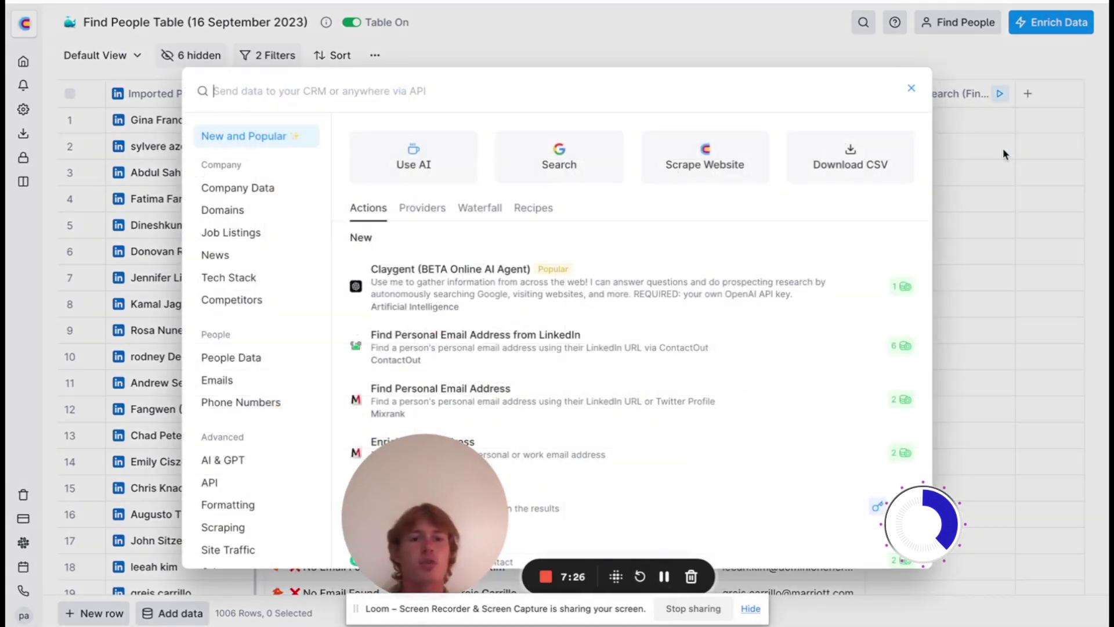
text(enrich person)
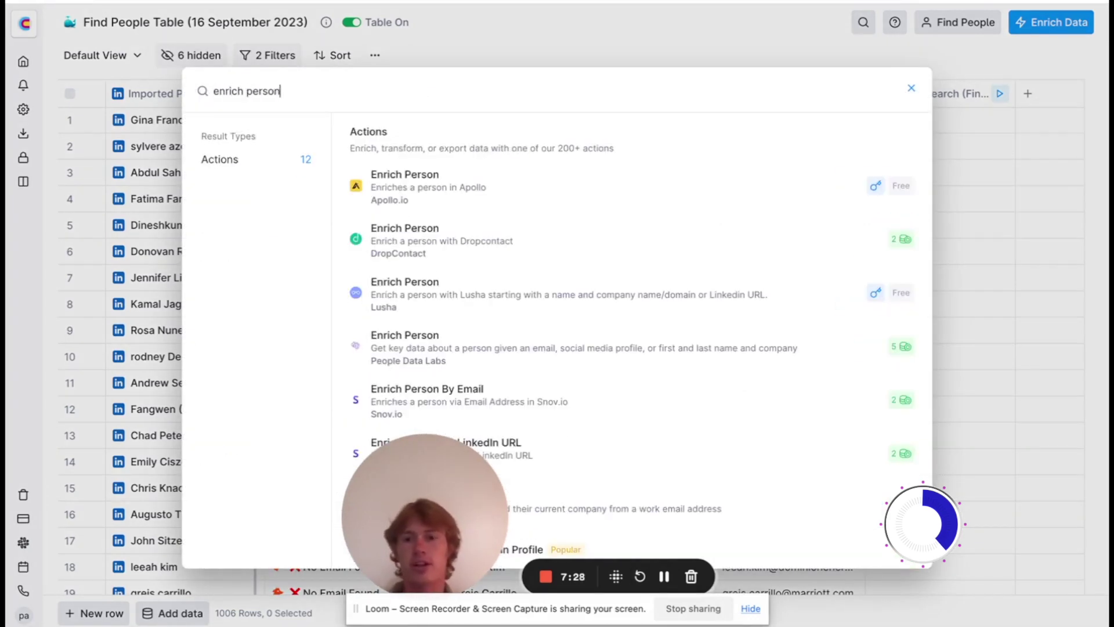
scroll(566, 315, down, 4)
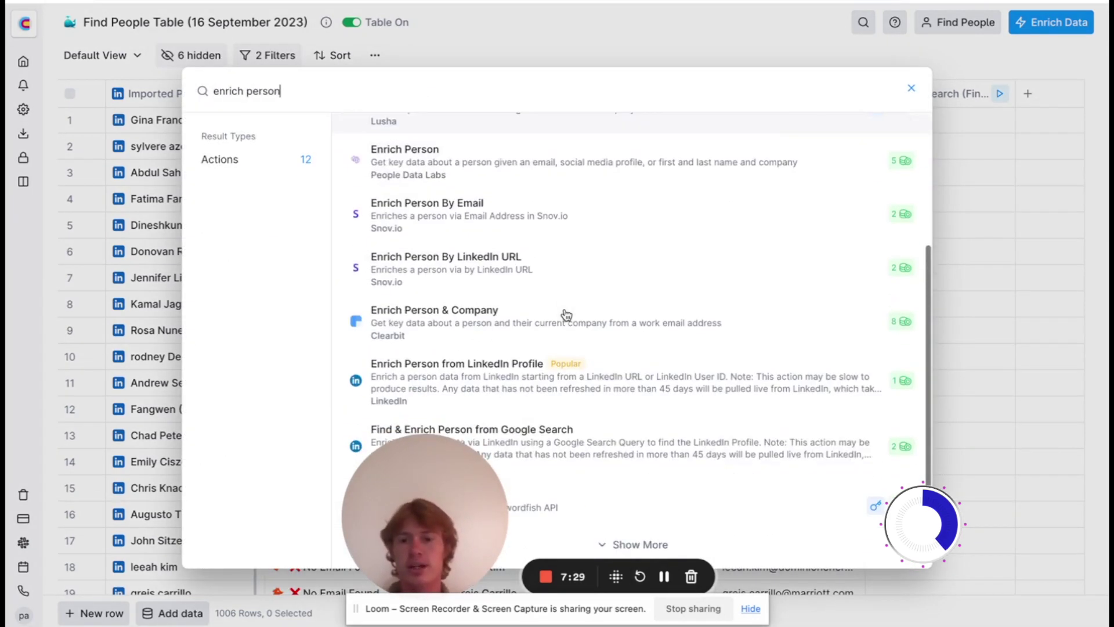
click(524, 378)
click(819, 228)
click(826, 246)
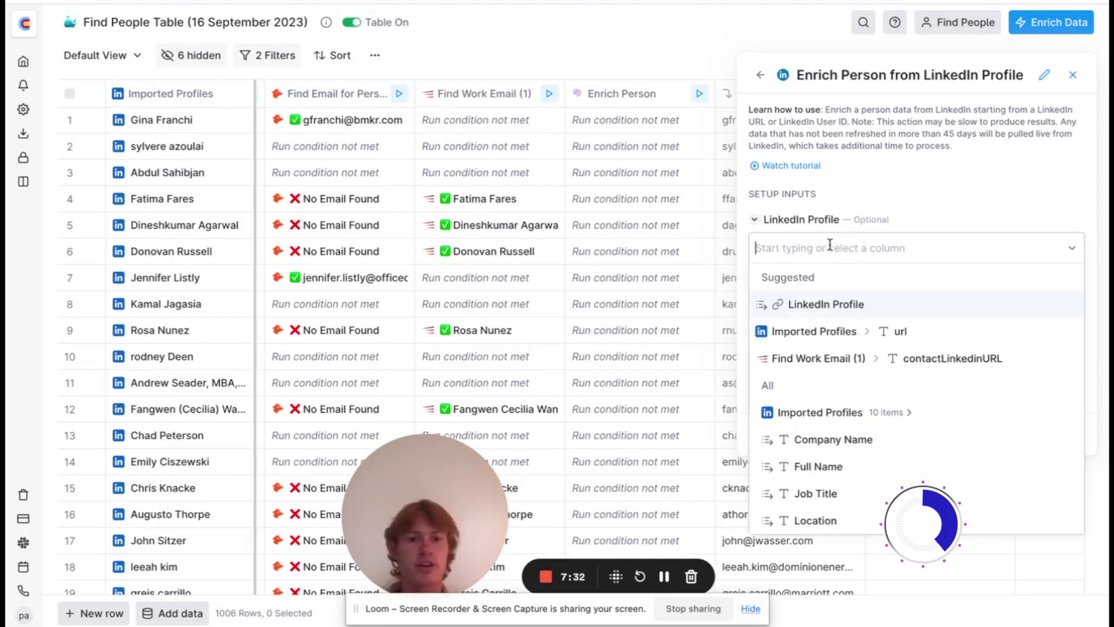
click(834, 301)
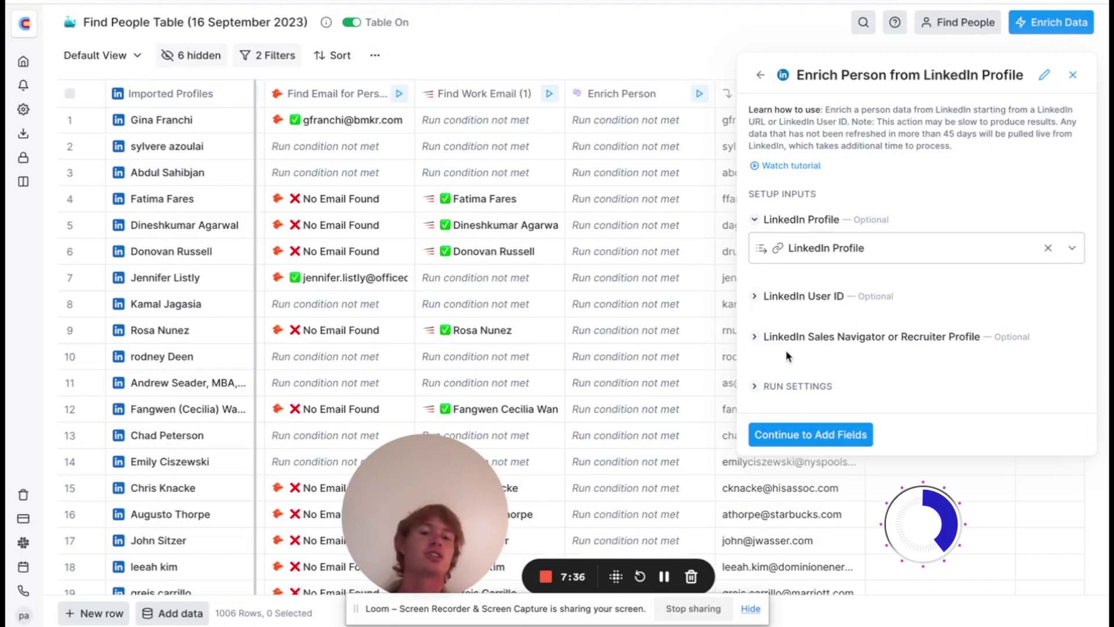
Save the person enrichment, run it on the first 10 rows and review the results
click(793, 434)
scroll(795, 430, down, 6)
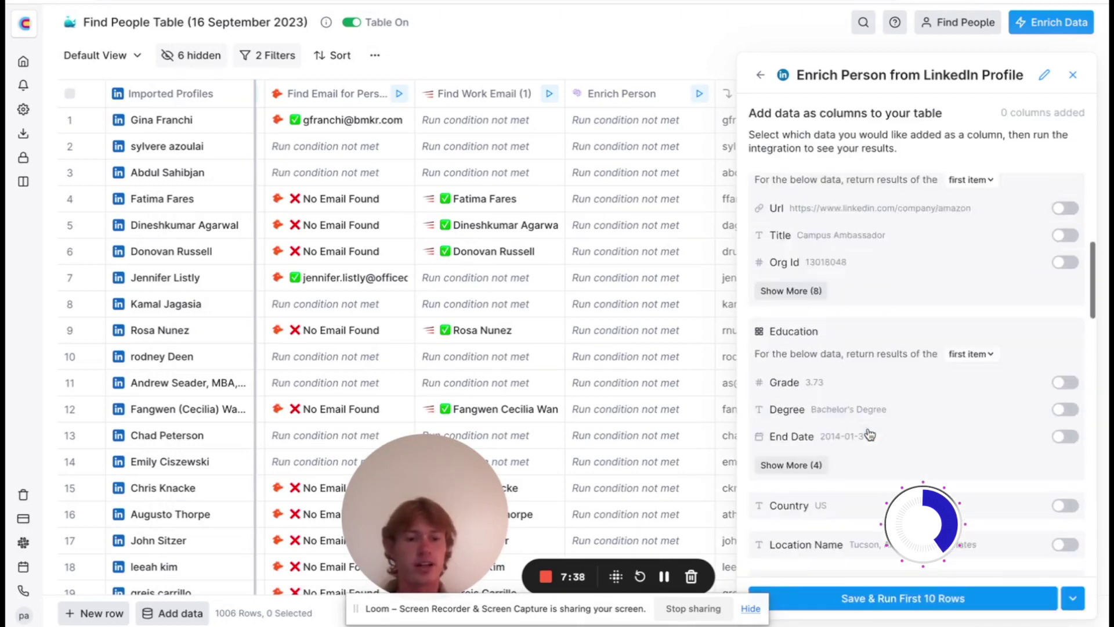
click(903, 599)
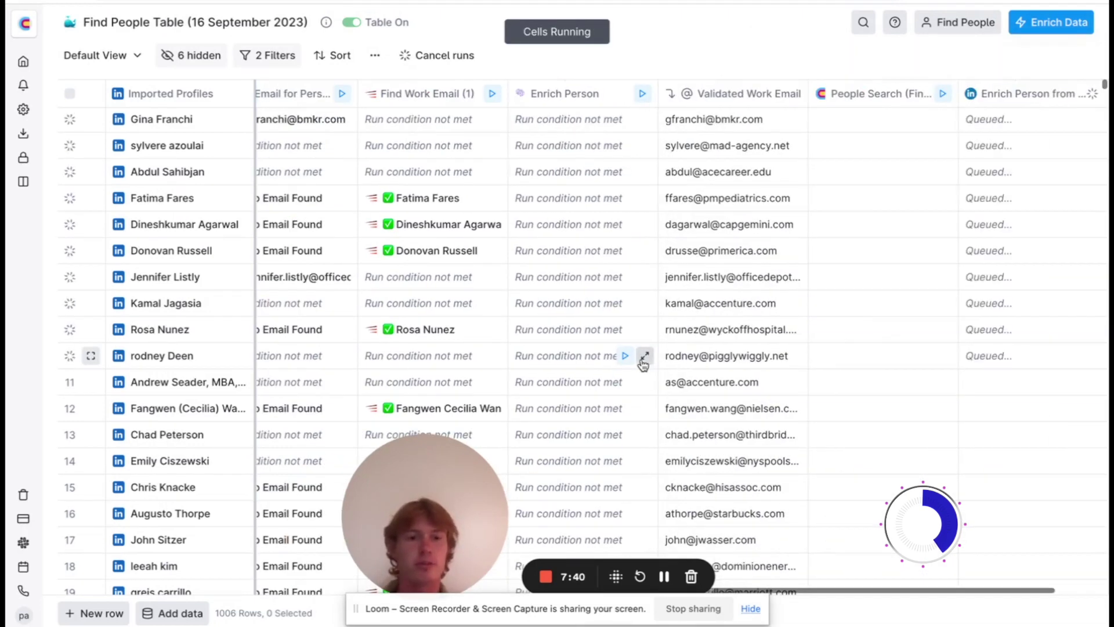
scroll(643, 363, right, 3)
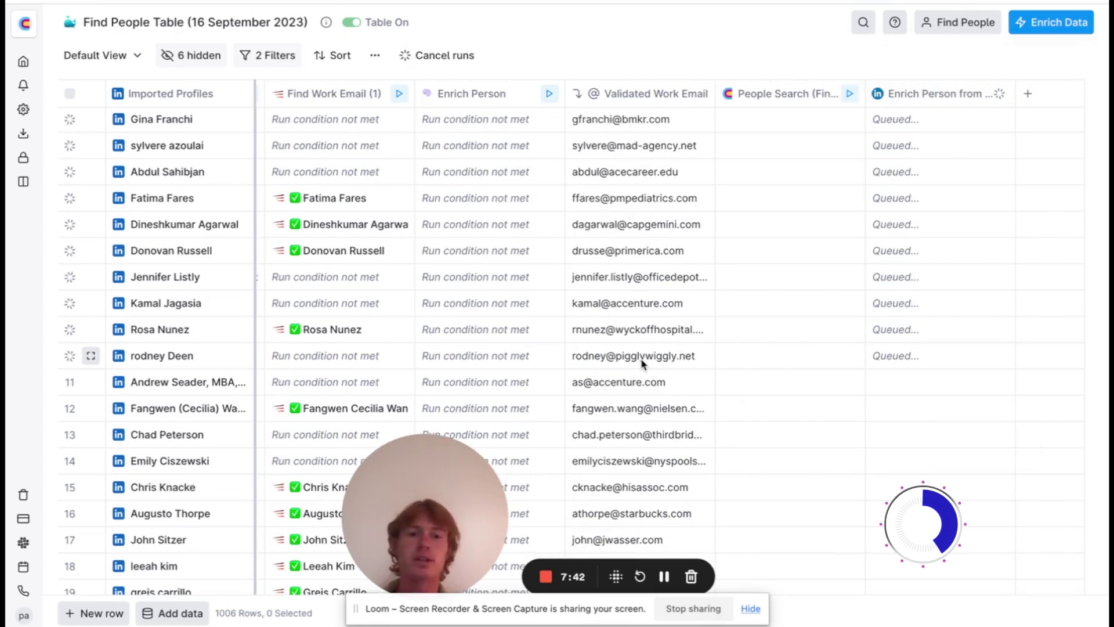
scroll(779, 283, left, 3)
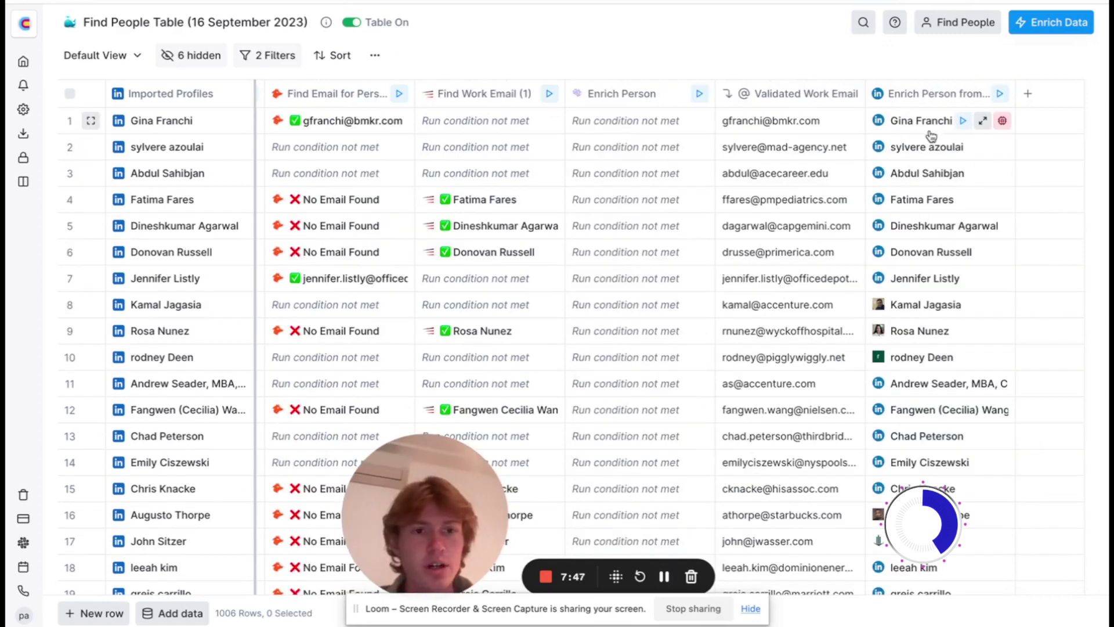
From row 1's enrichment details, add the latest experience Url as column 'Company LinkedIn URL'
click(986, 120)
scroll(957, 310, down, 1)
scroll(956, 309, down, 5)
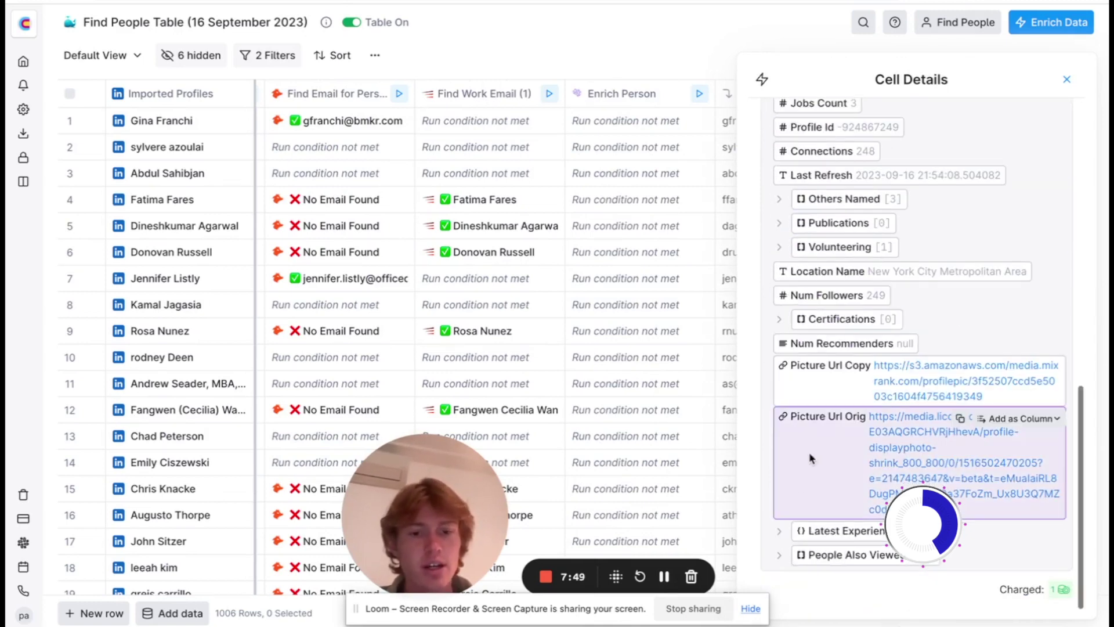
scroll(908, 481, down, 5)
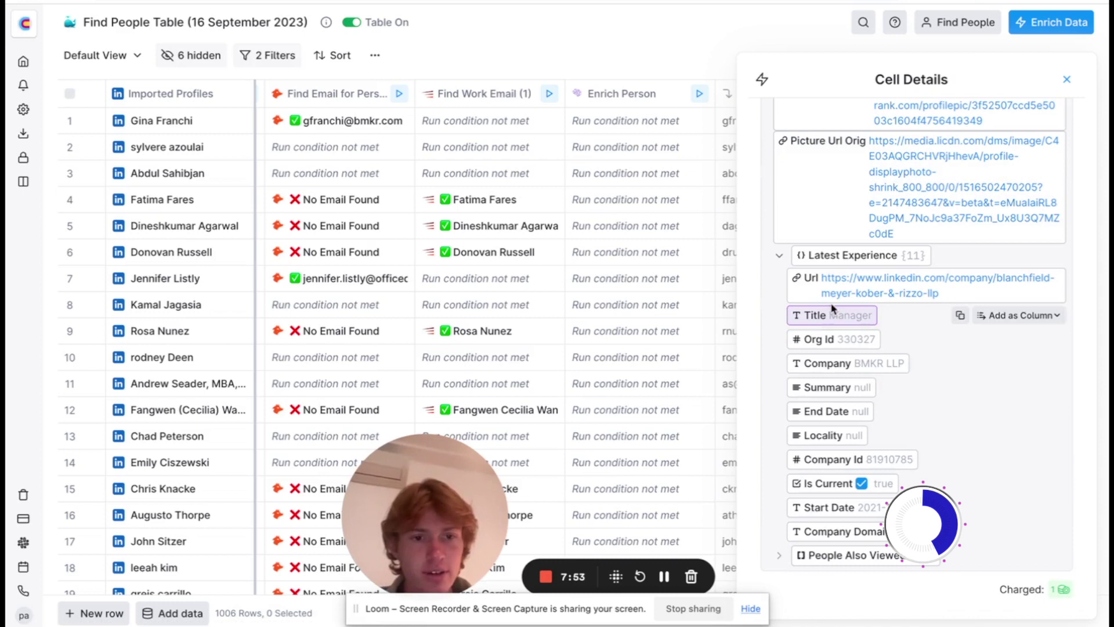
click(1014, 282)
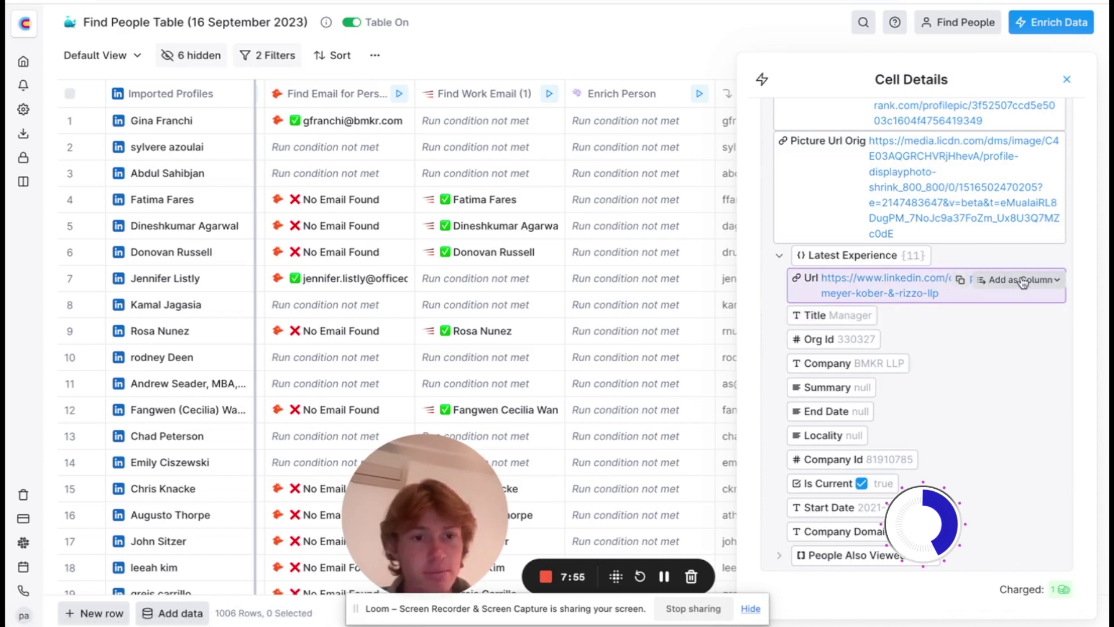
double_click(926, 324)
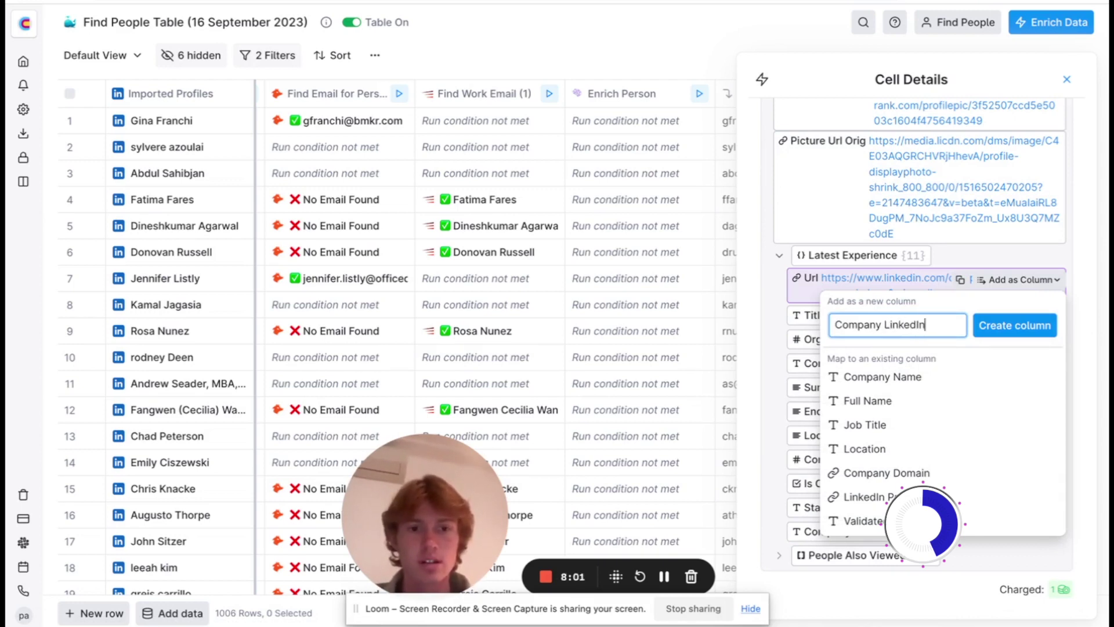
text(Company LinkedIn URL)
click(1021, 324)
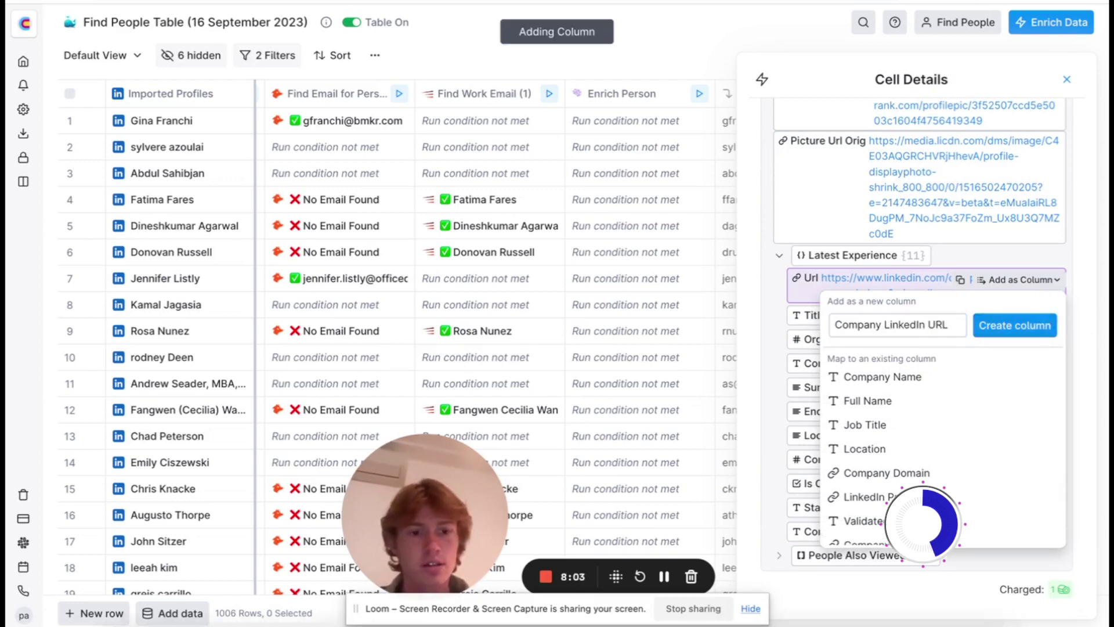
click(1071, 85)
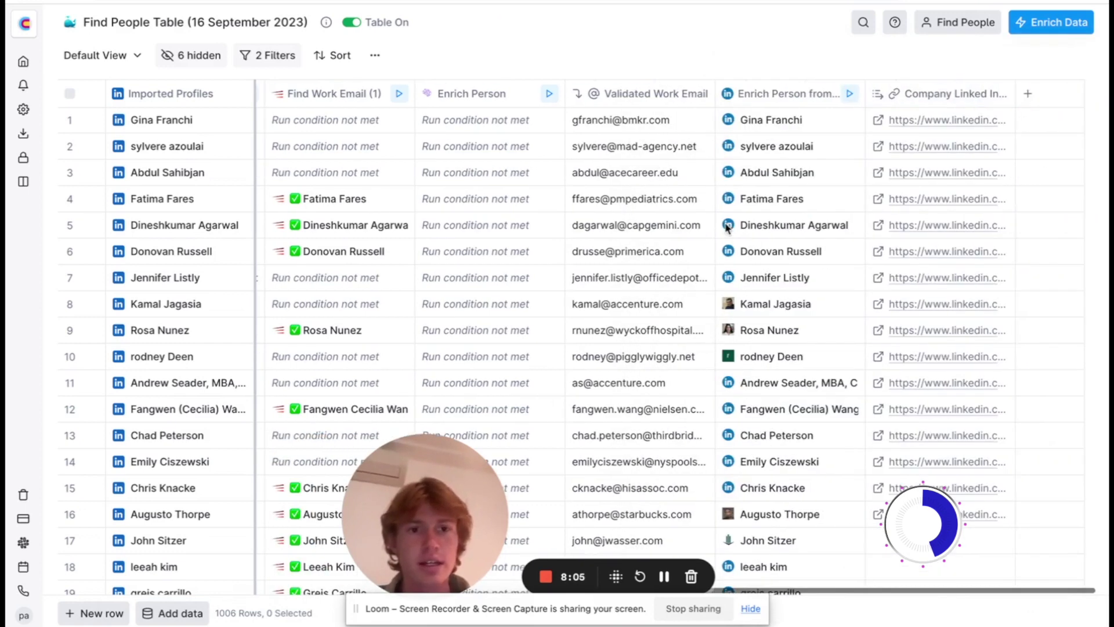
Add a LinkedIn Enrich Company enrichment fed by the Company Linked In URL column
click(1051, 101)
click(989, 142)
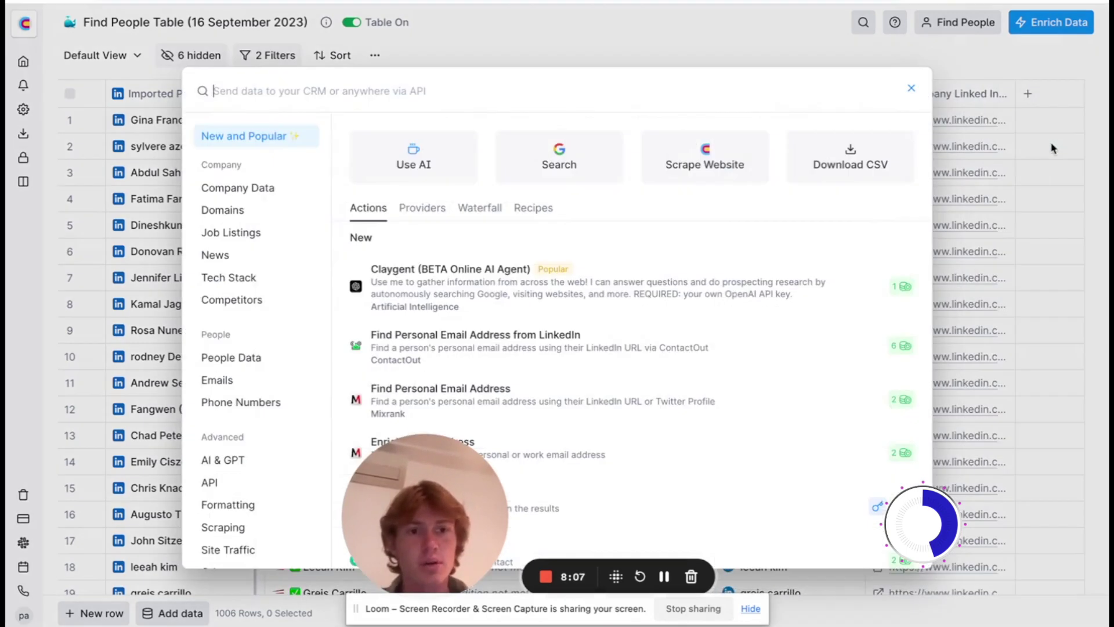
text(enrich compan)
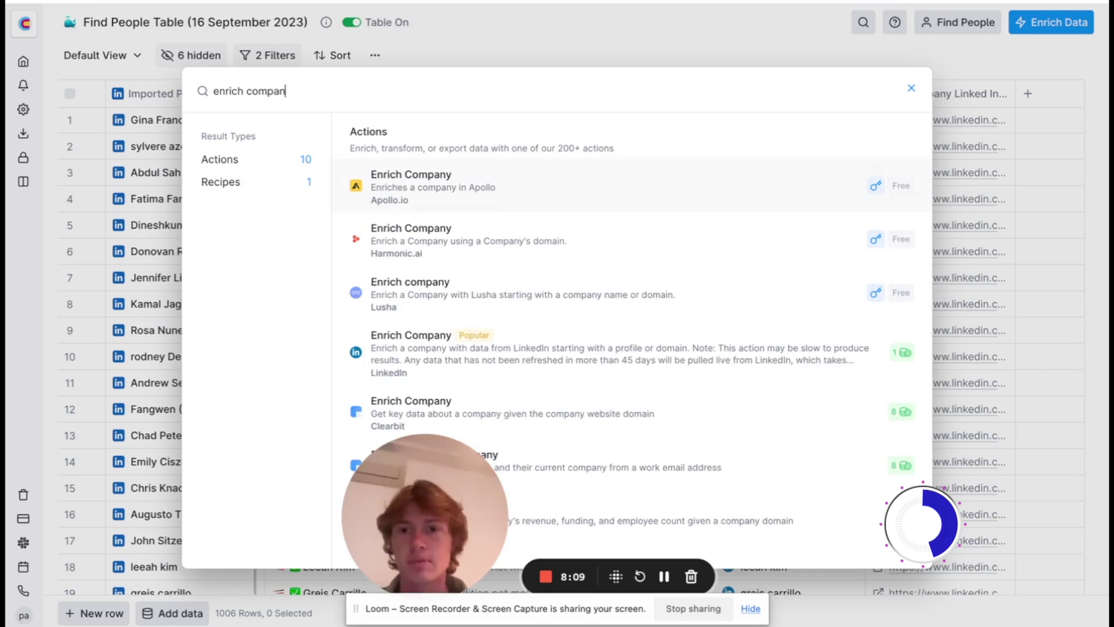
text(y)
click(516, 185)
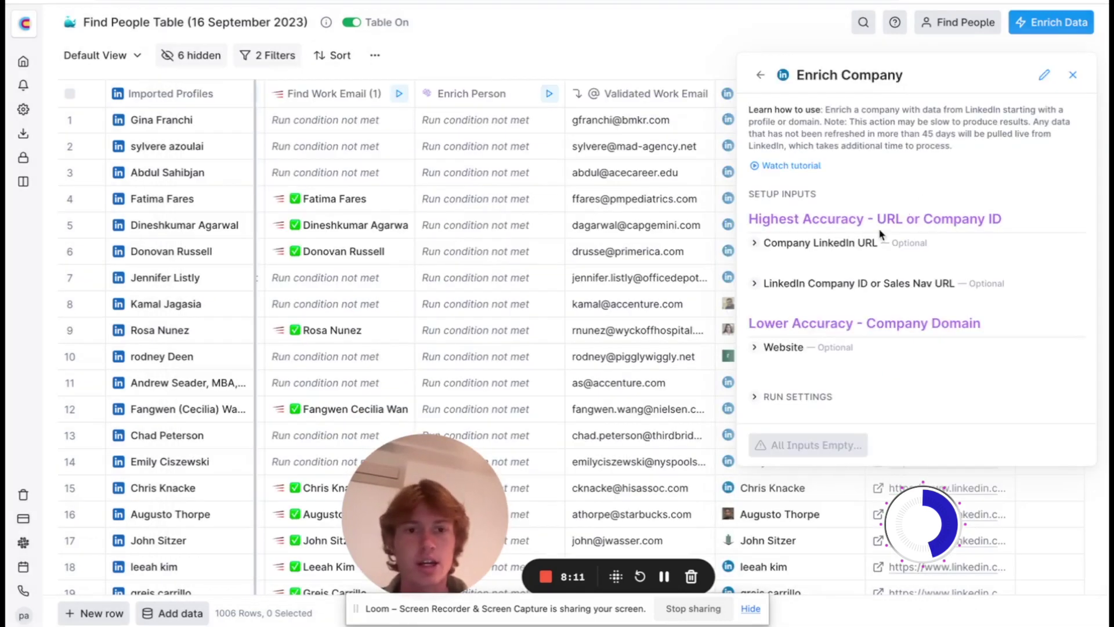
click(858, 246)
click(850, 273)
click(864, 323)
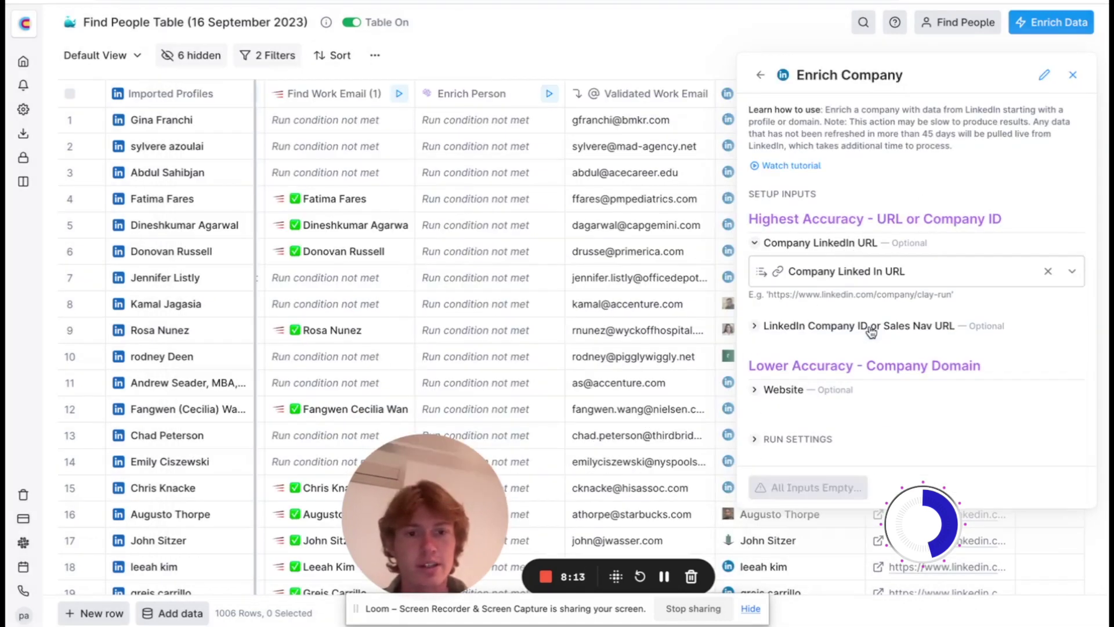
Save and run the company enrichment, reviewing results like Amazon, Deloitte and PwC
click(828, 487)
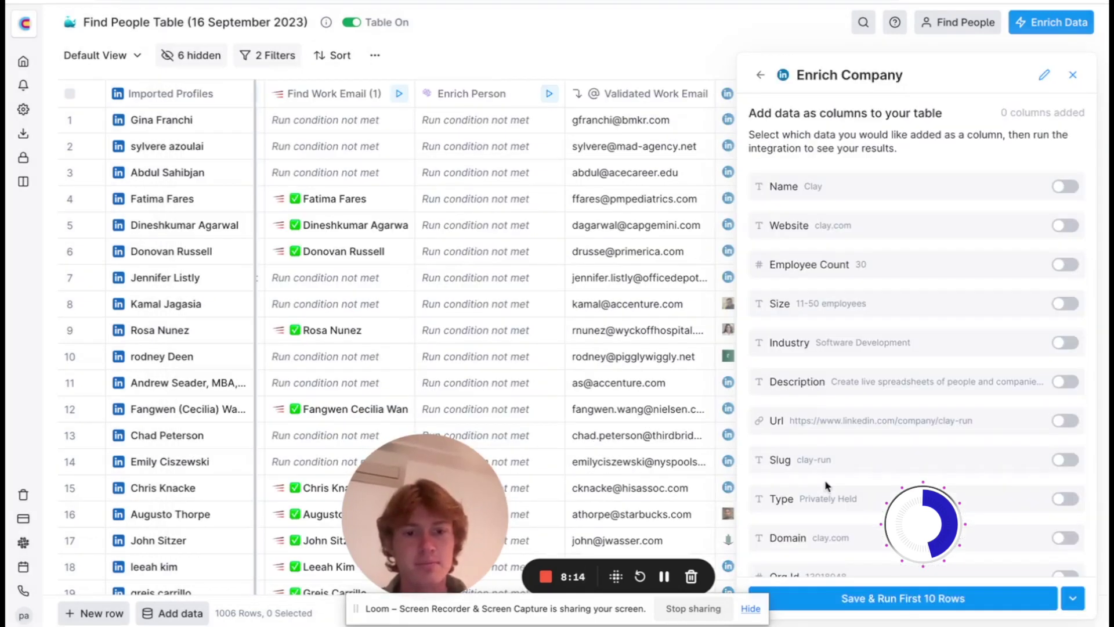
click(905, 598)
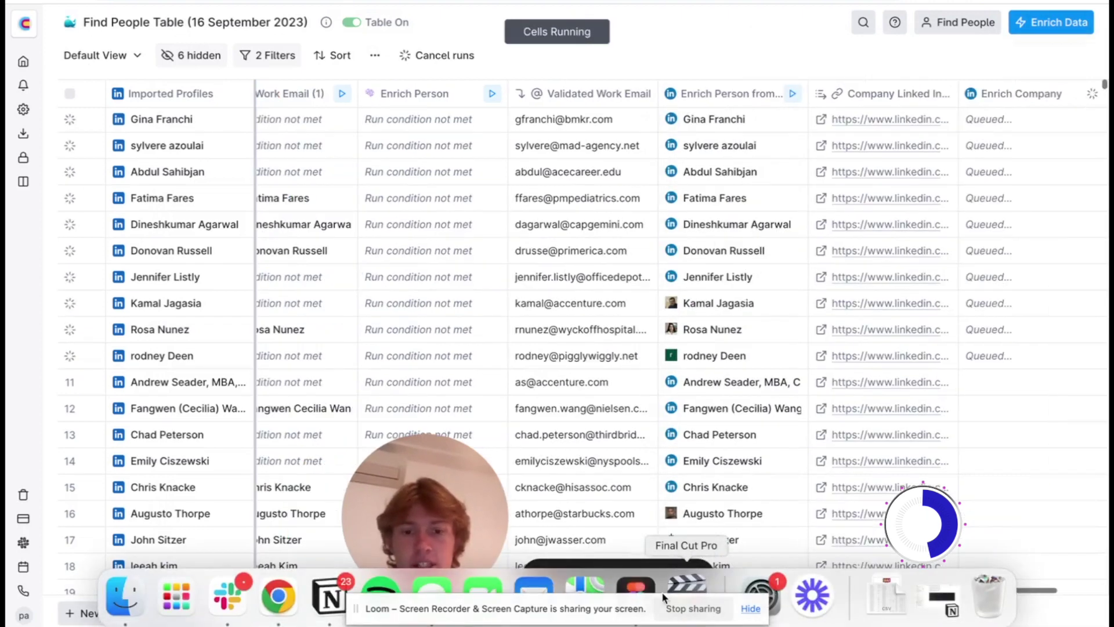
scroll(870, 290, down, 10)
scroll(871, 290, right, 2)
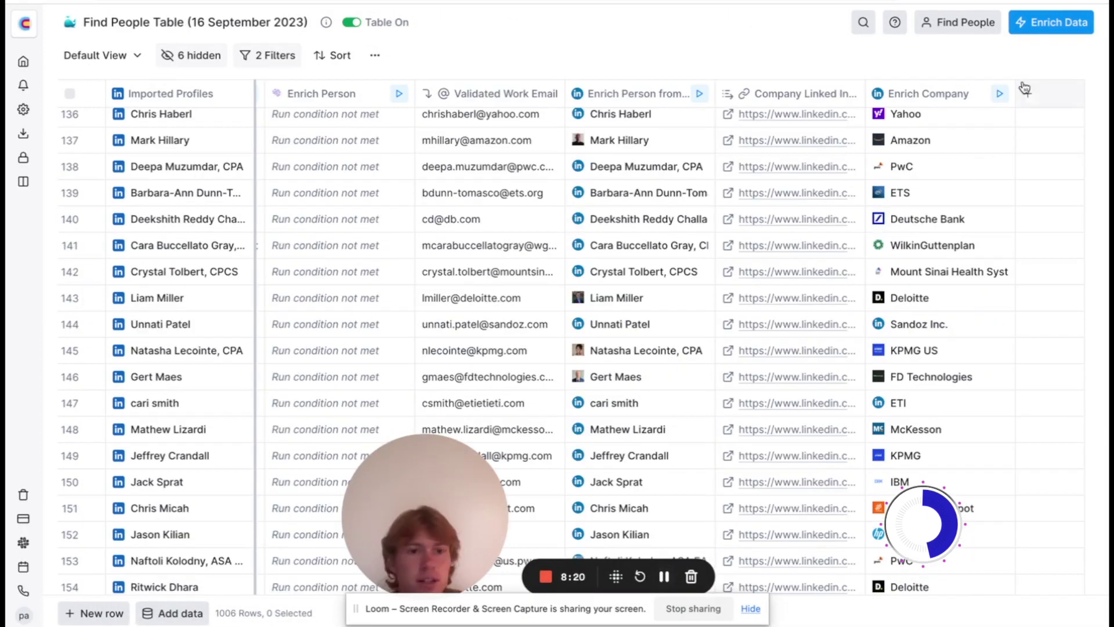
click(1027, 94)
Add a Use AI (ChatGPT) enrichment column, found by searching 'openai'
click(1047, 153)
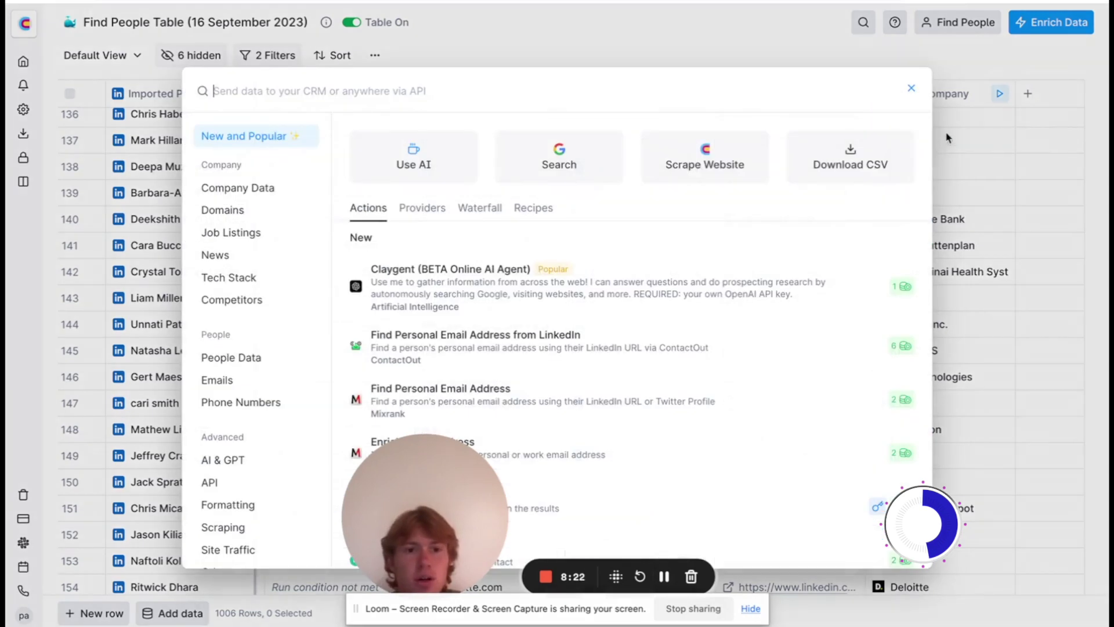
text(openai)
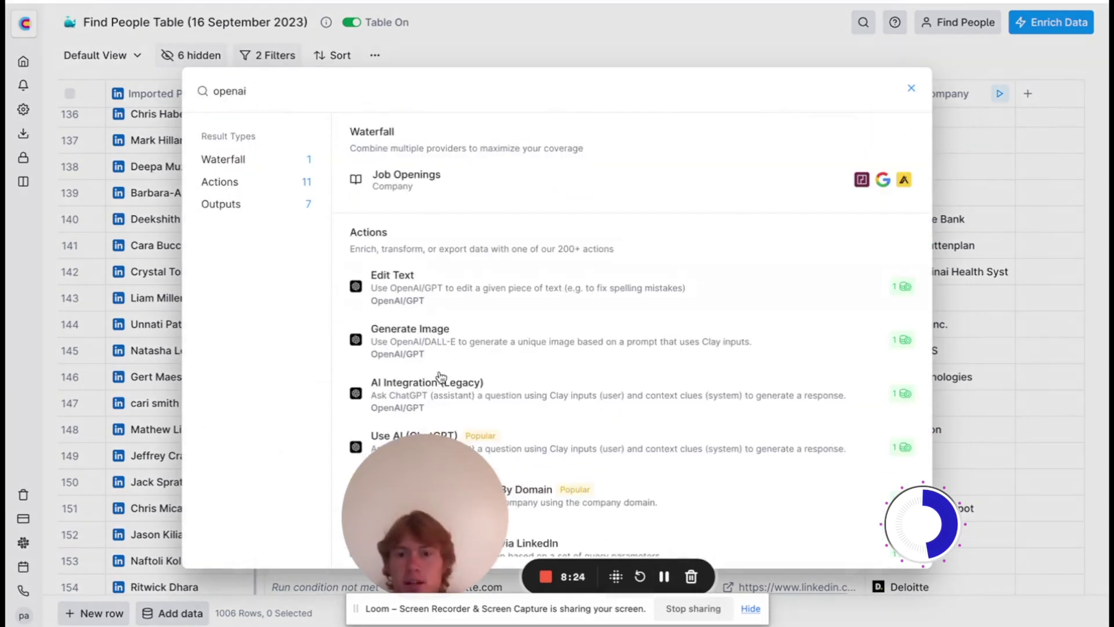
scroll(452, 372, down, 1)
click(500, 388)
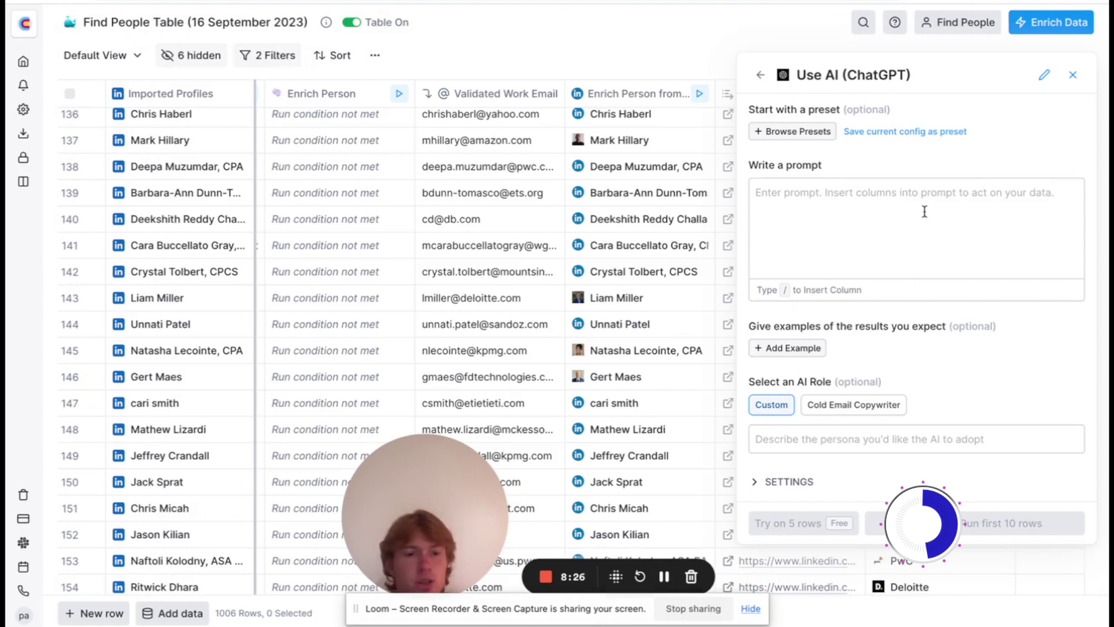
Write a prompt for short bulleted organic marketing ideas to pitch to Company Name, then save and run it
click(885, 202)
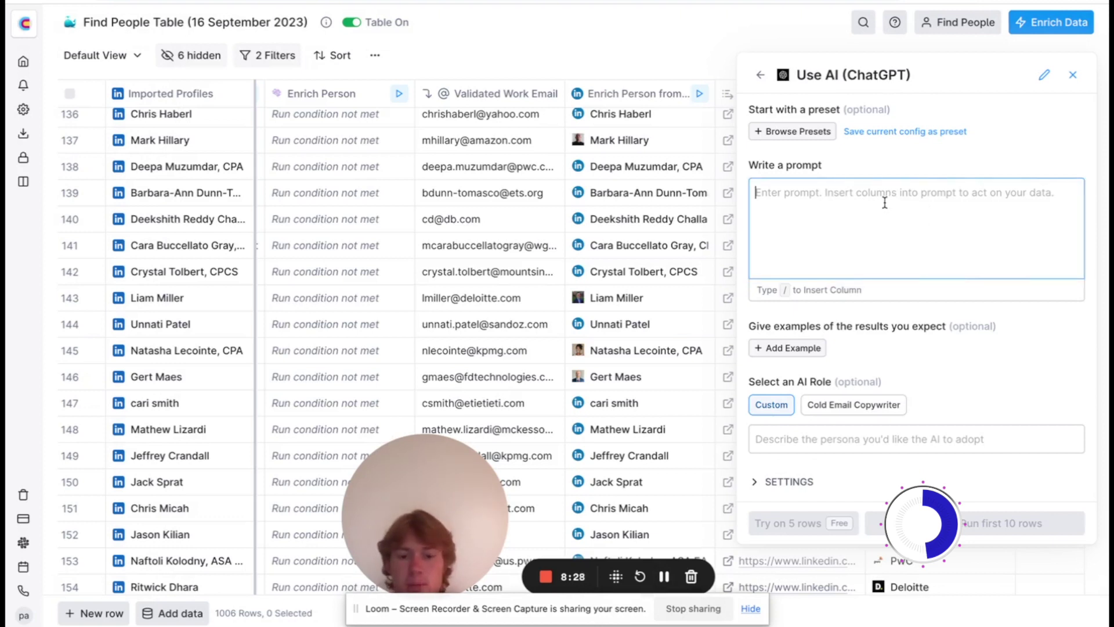
text(I'm the head of an organic marketing agency. I want to onboar)
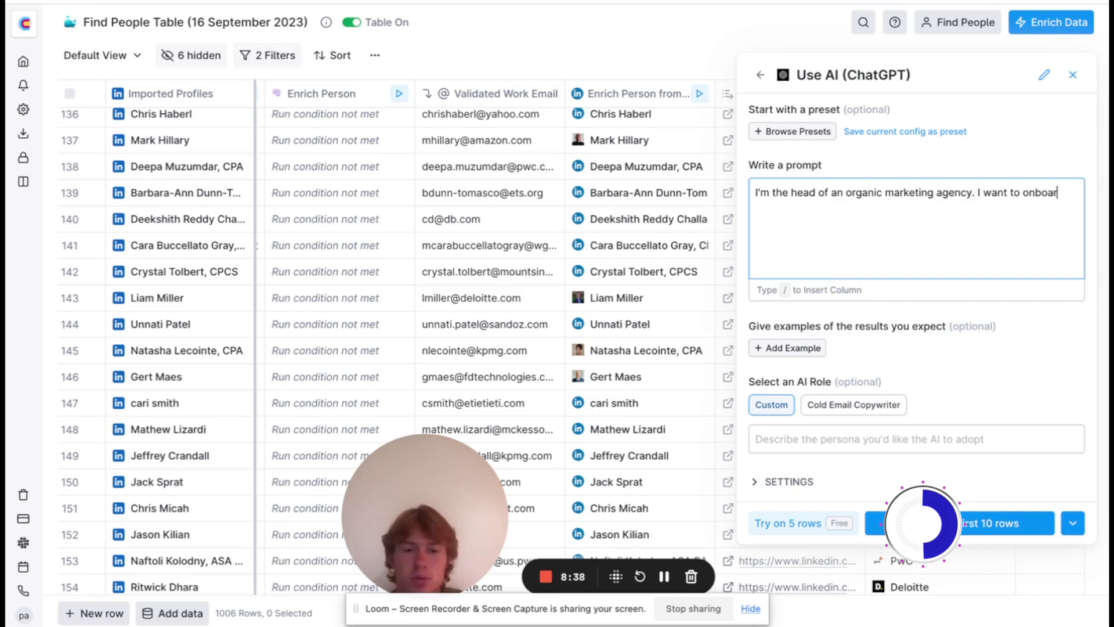
text(/)
key(BackSpace)
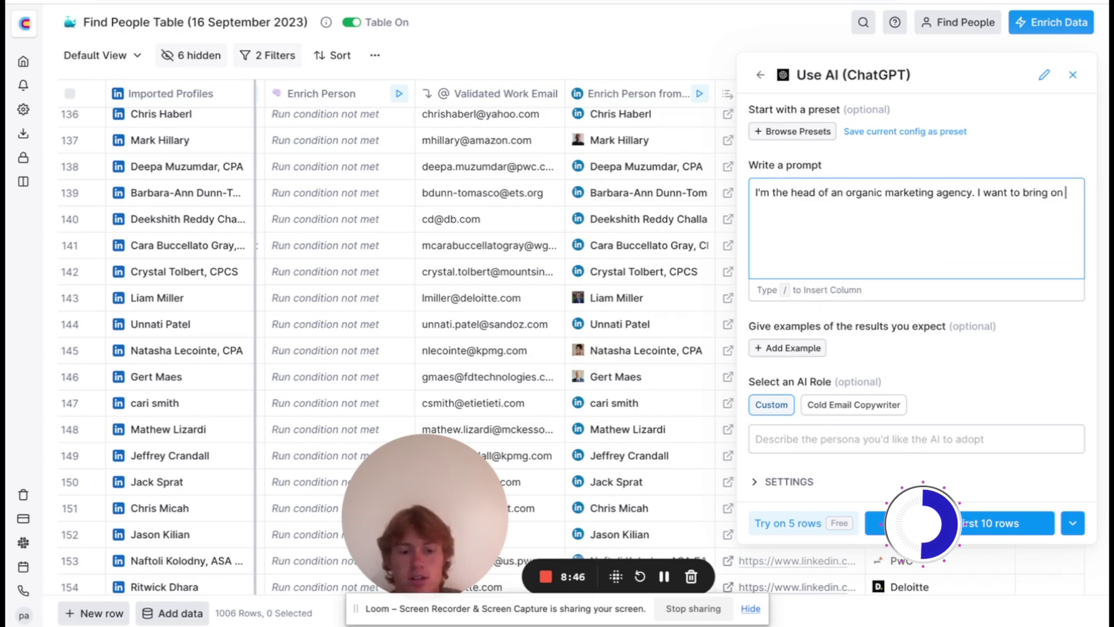
text(/)
click(928, 247)
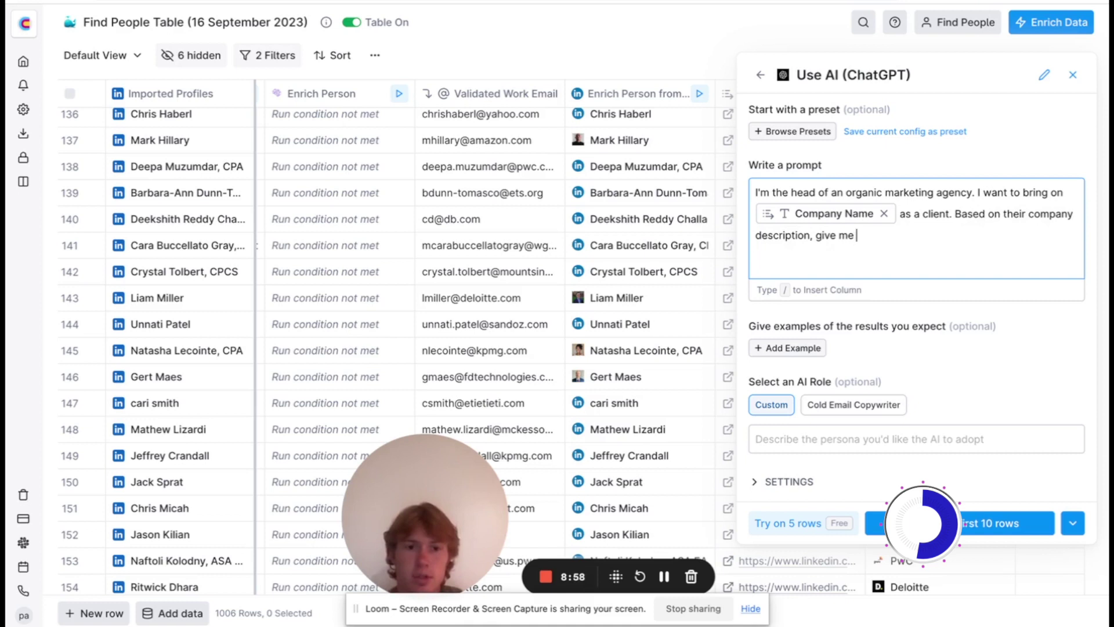
text(that)
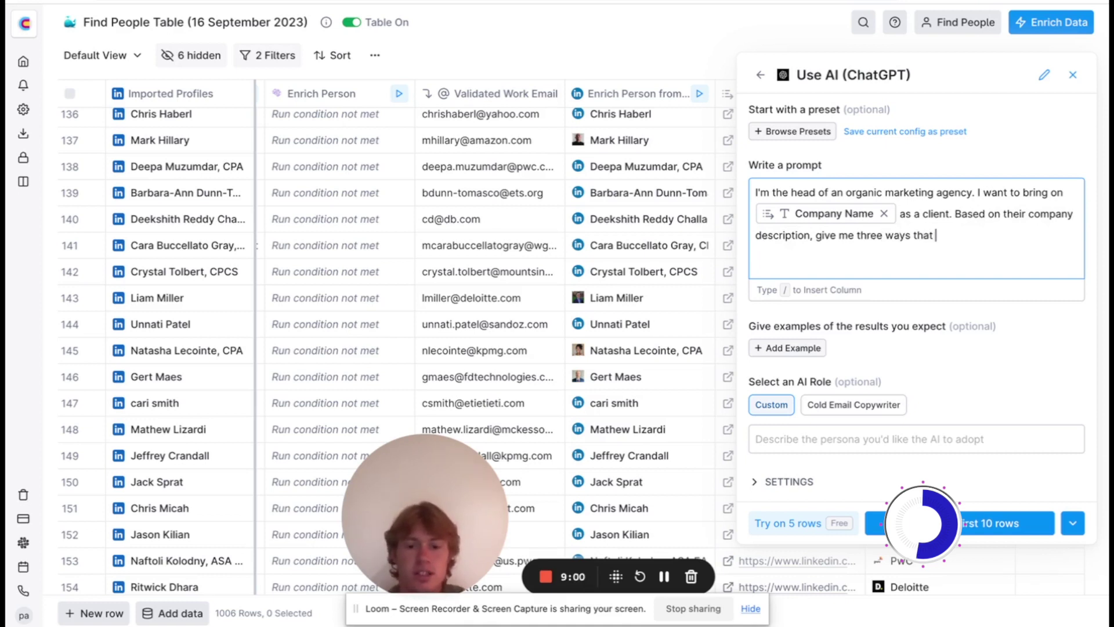
text( organic mark)
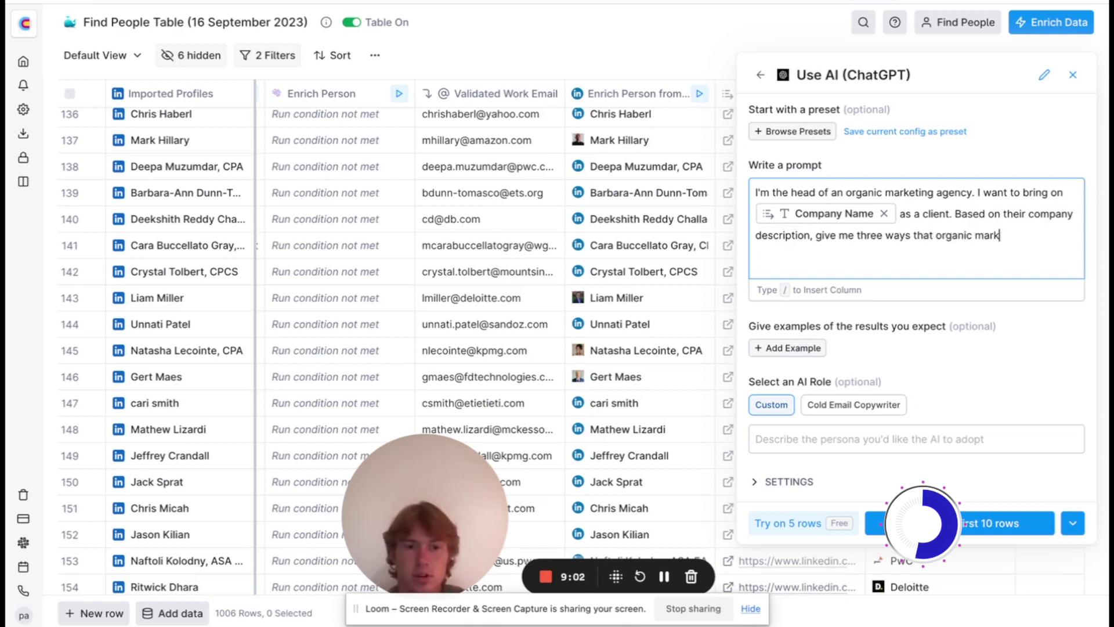
text(eting could incfrease t)
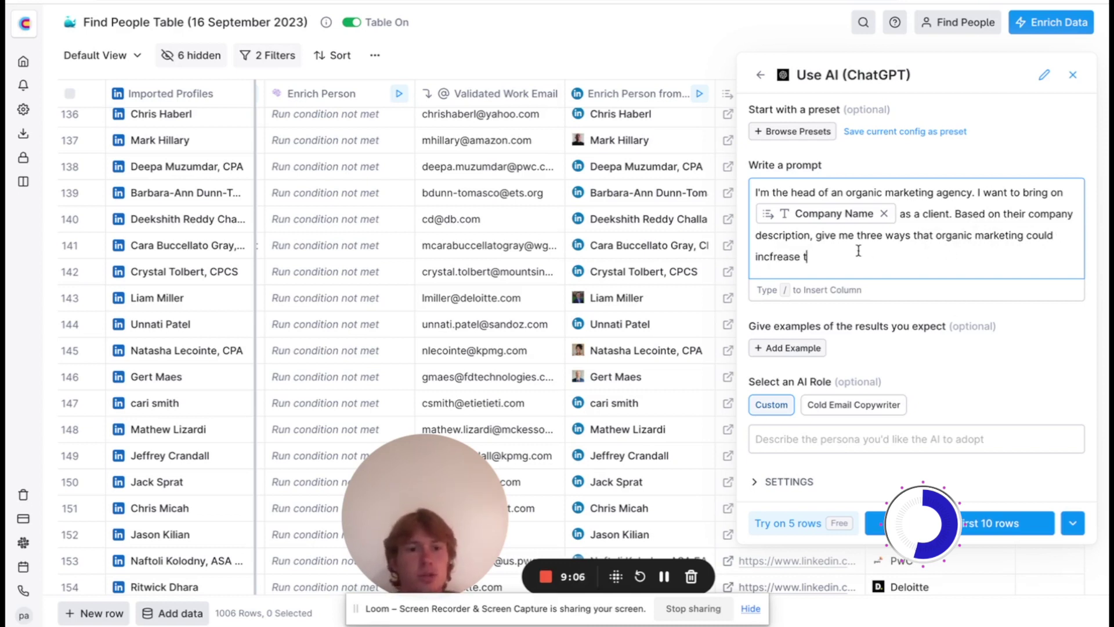
drag(858, 251, 881, 240)
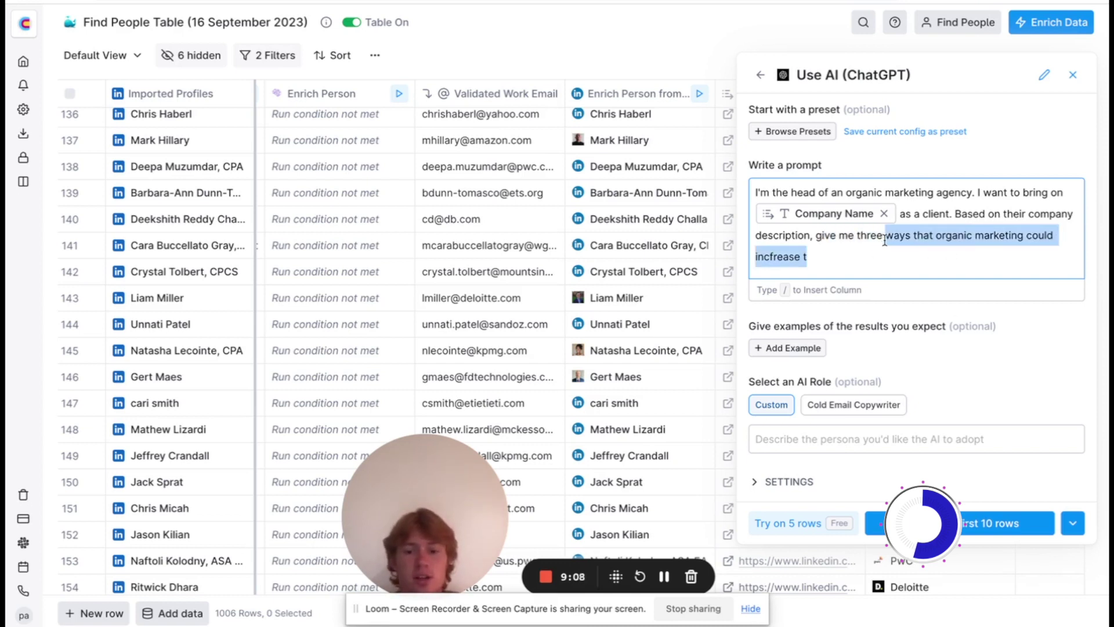
text(creative organic mar)
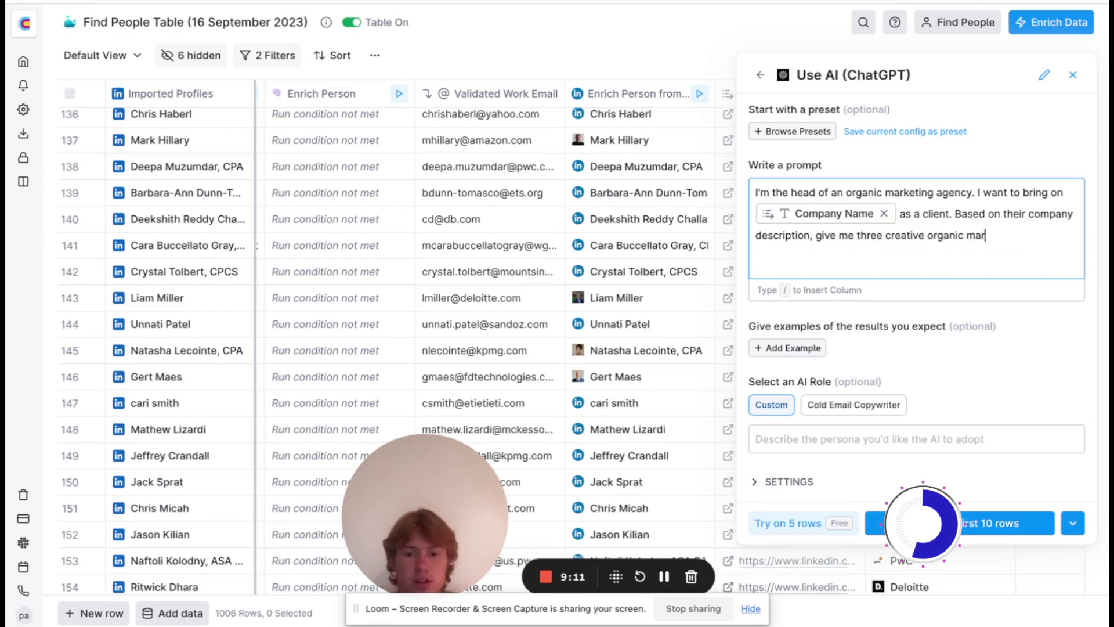
text(keting ideas that I can)
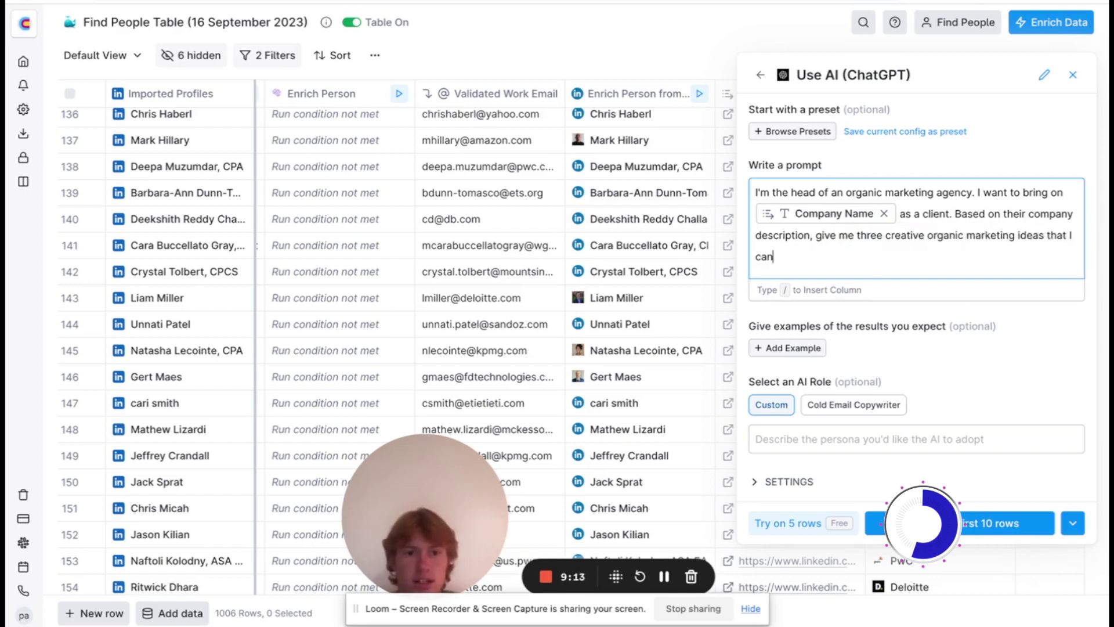
text( pitch ti)
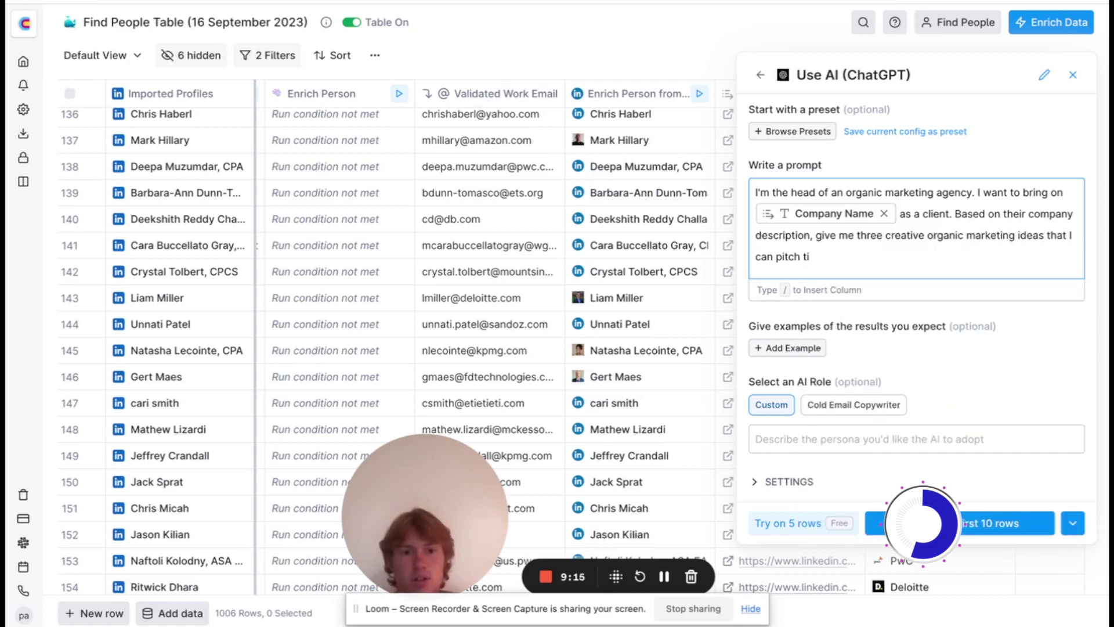
key(BackSpace)
text(o /)
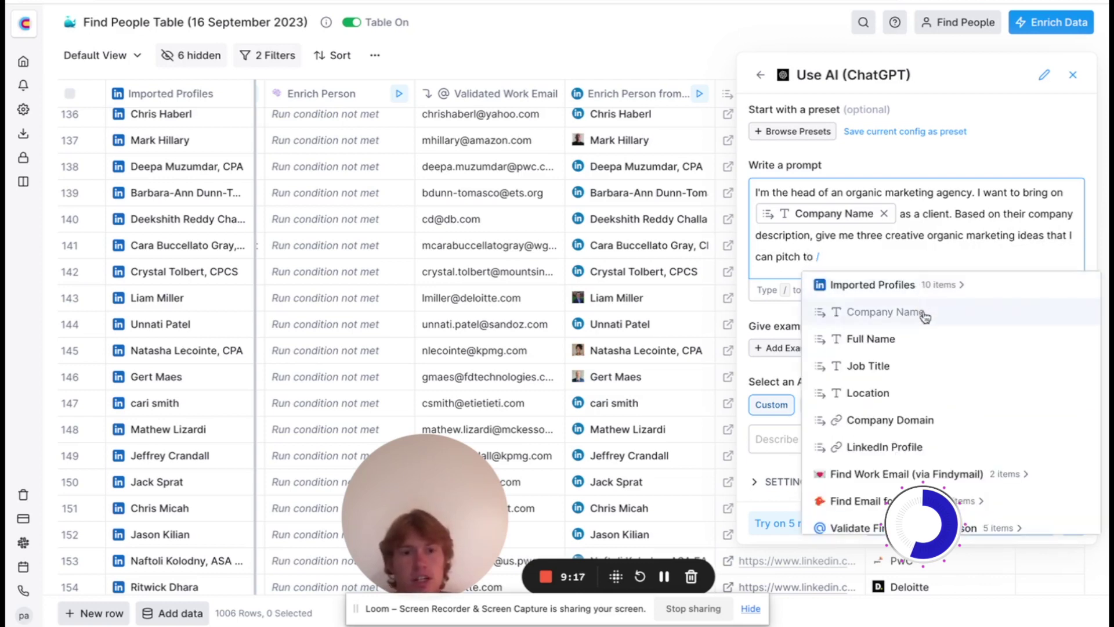
click(925, 321)
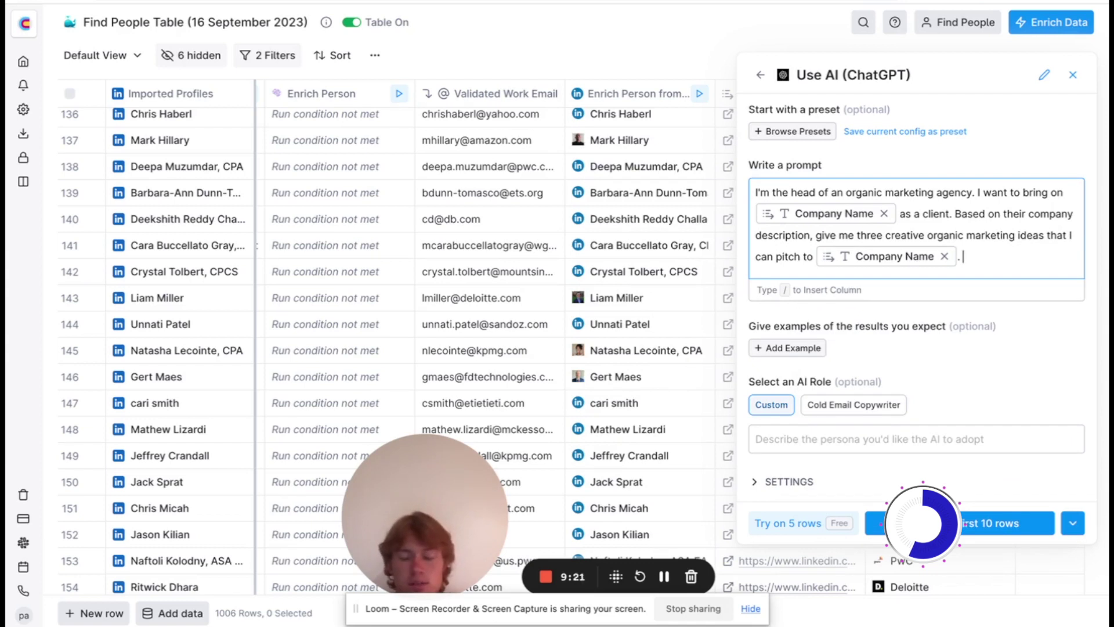
text(. Format it in a bullet)
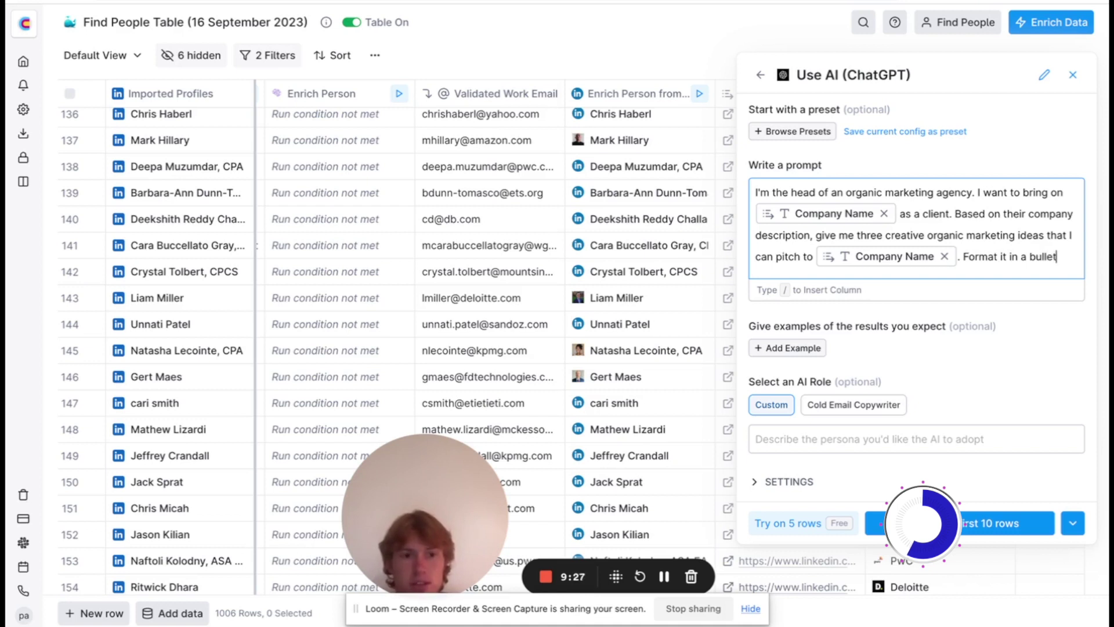
text(ist)
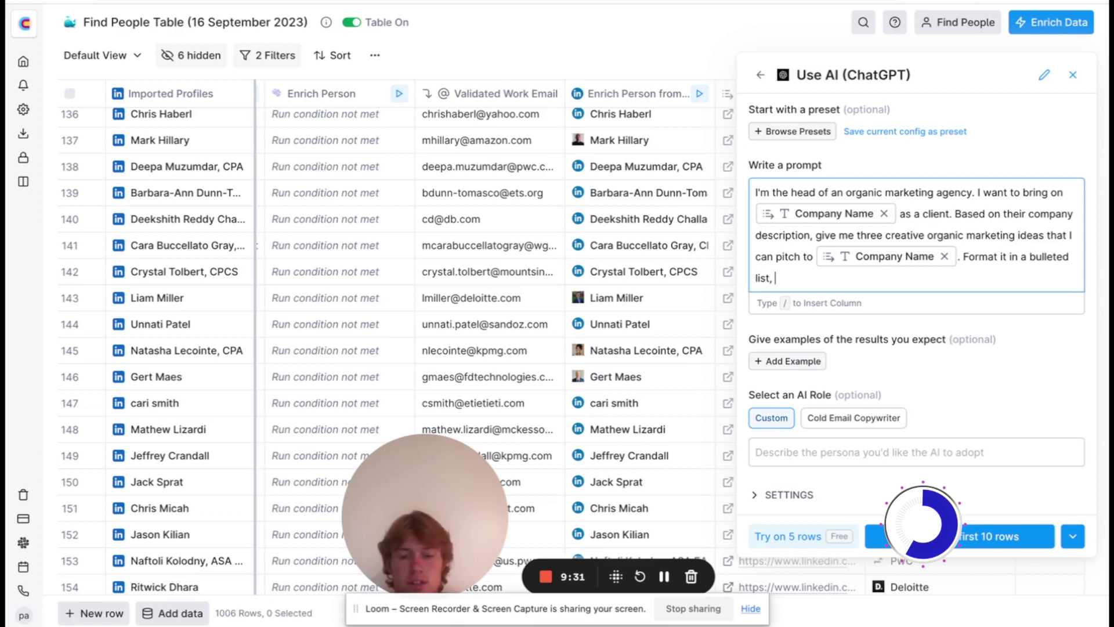
text(, keep each bu)
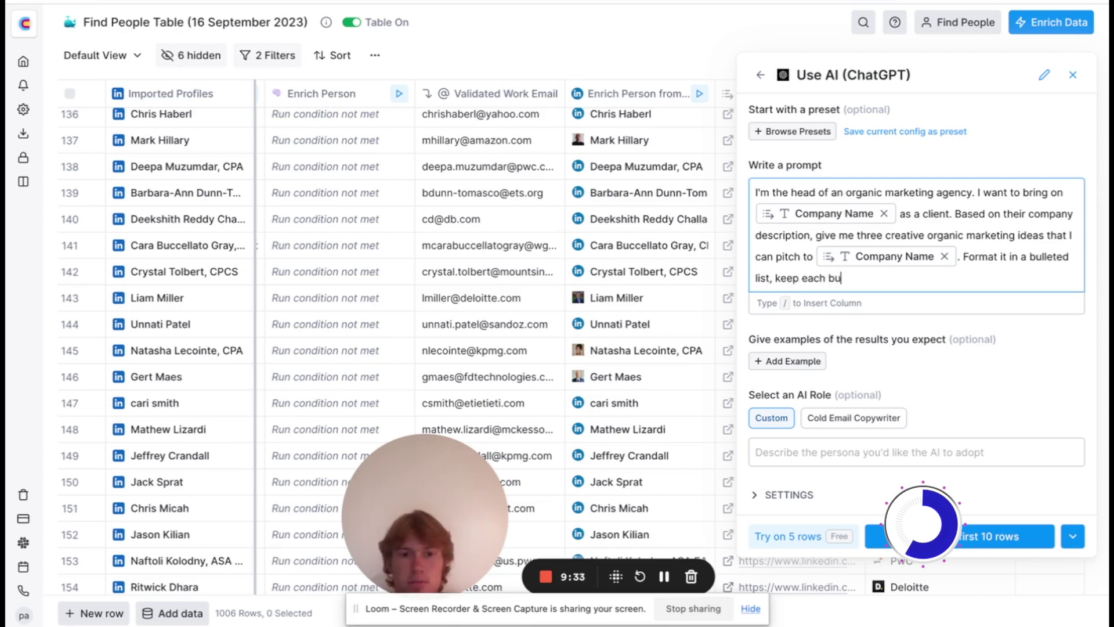
text(llet short)
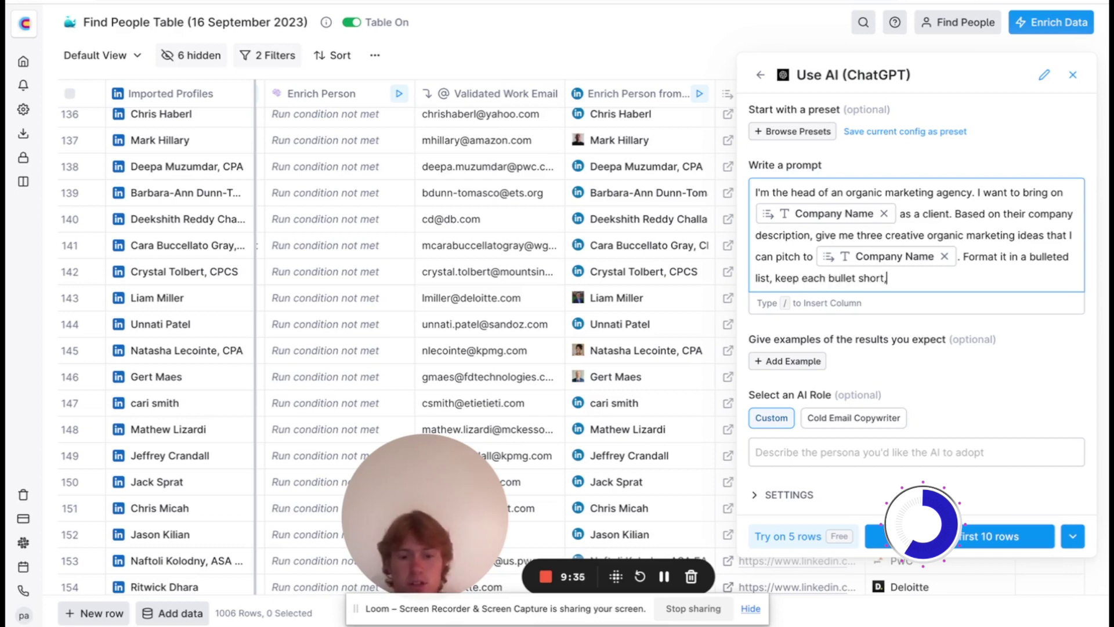
text(, like )
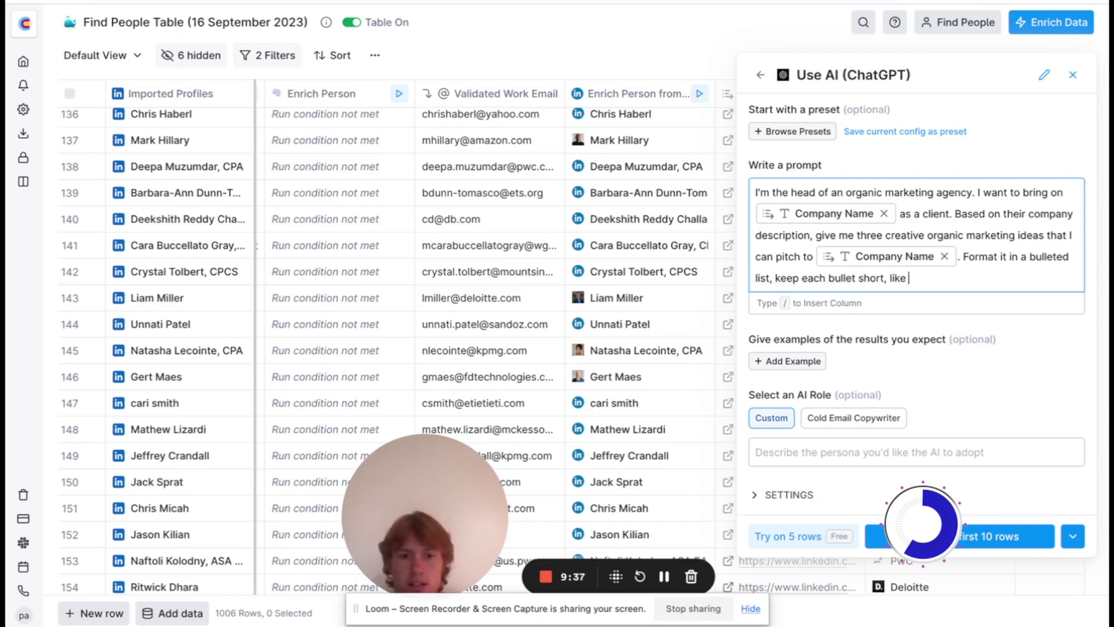
text(a short sentence a)
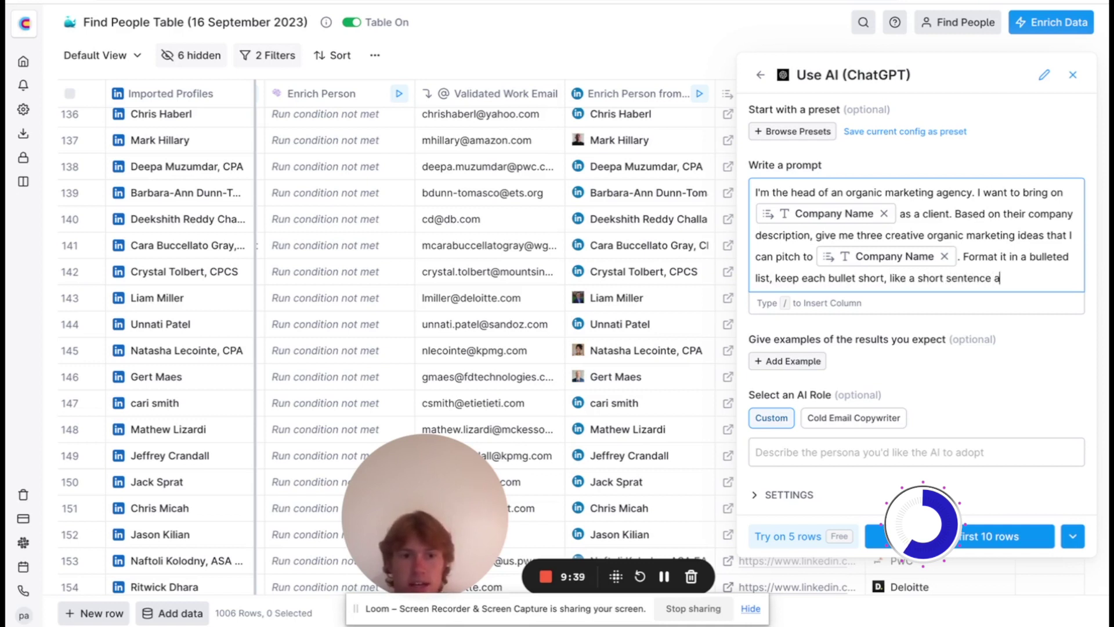
text(t most.)
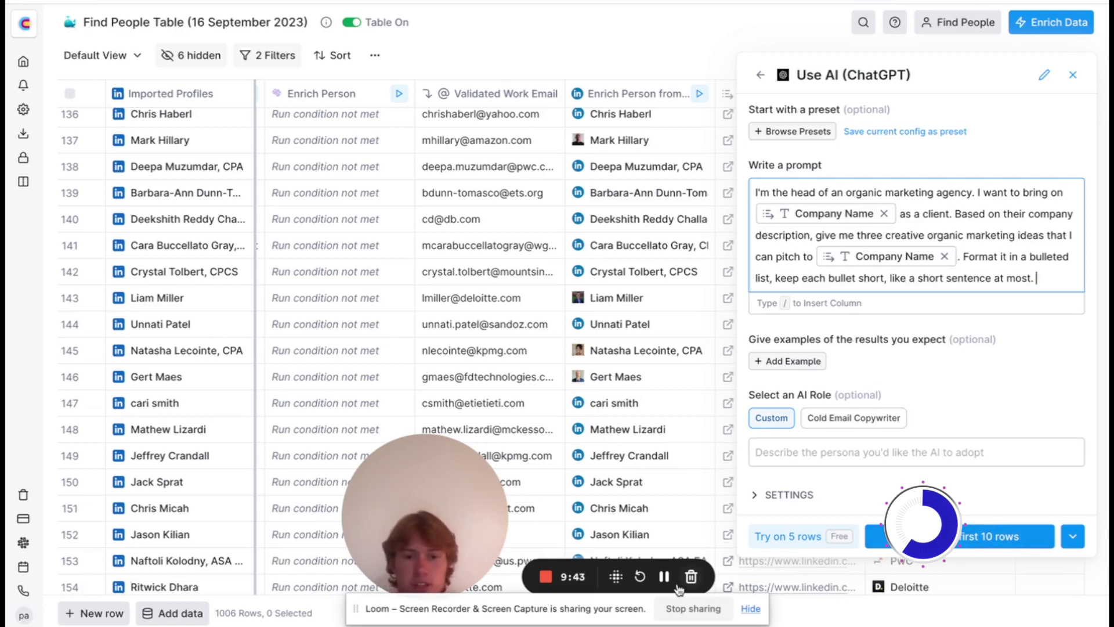
click(1007, 536)
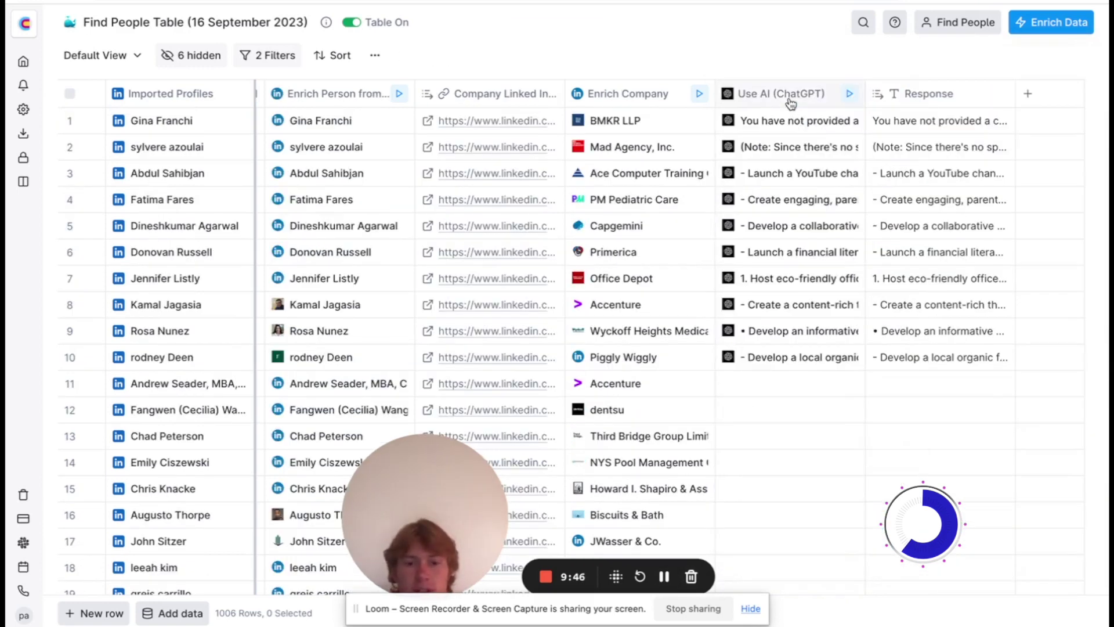
Edit the ChatGPT prompt to add a description line with the Enrich Company description field
click(791, 104)
click(790, 177)
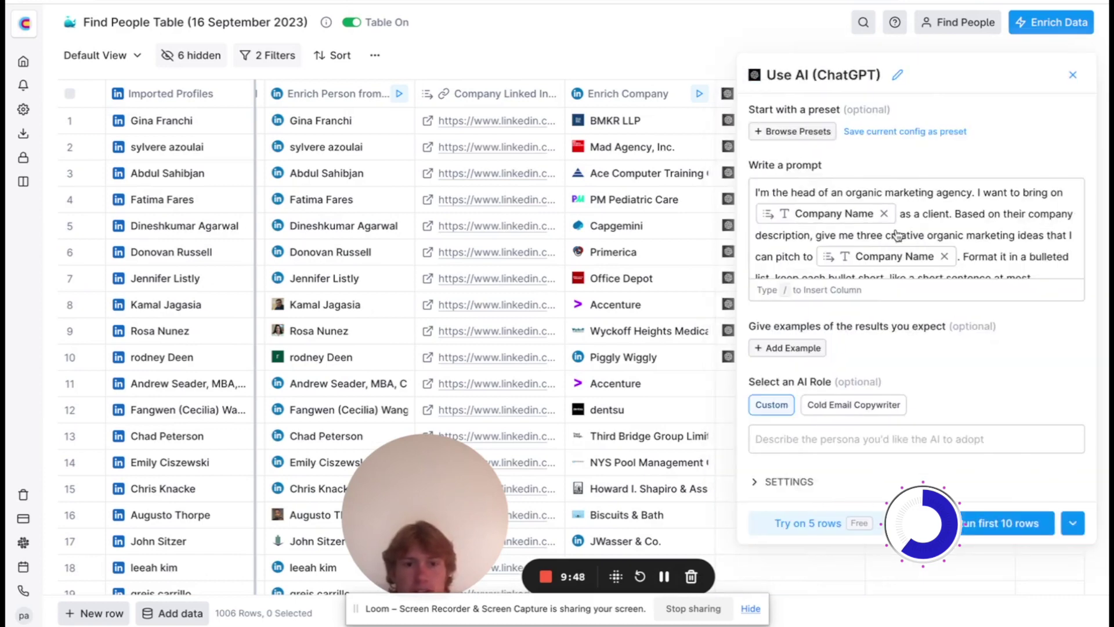
click(1039, 262)
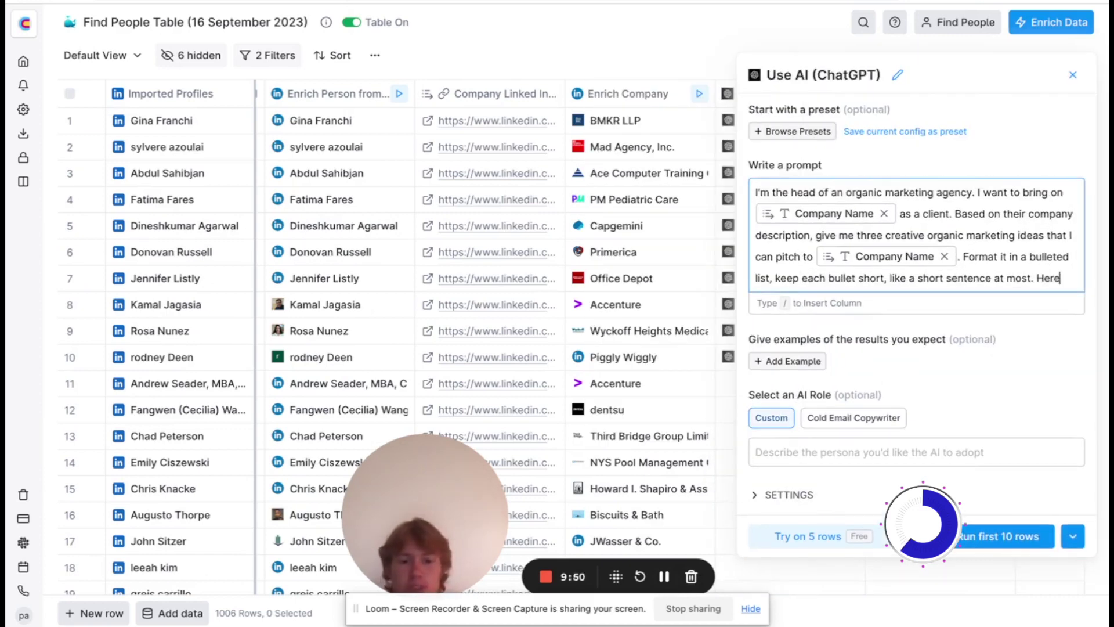
text('s the description:)
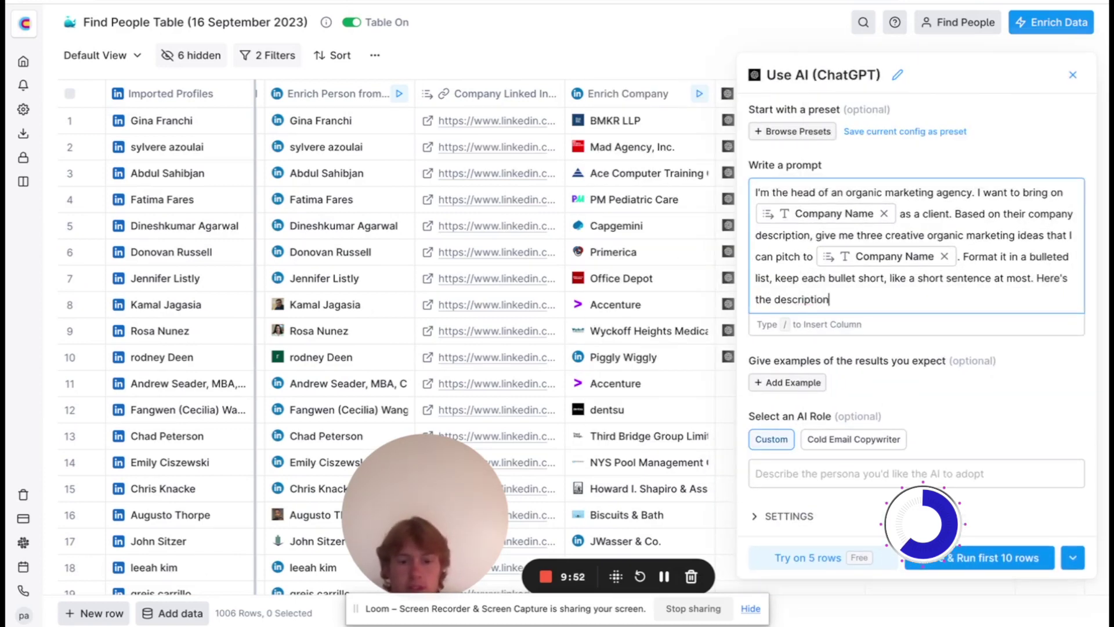
key(Return)
text(/)
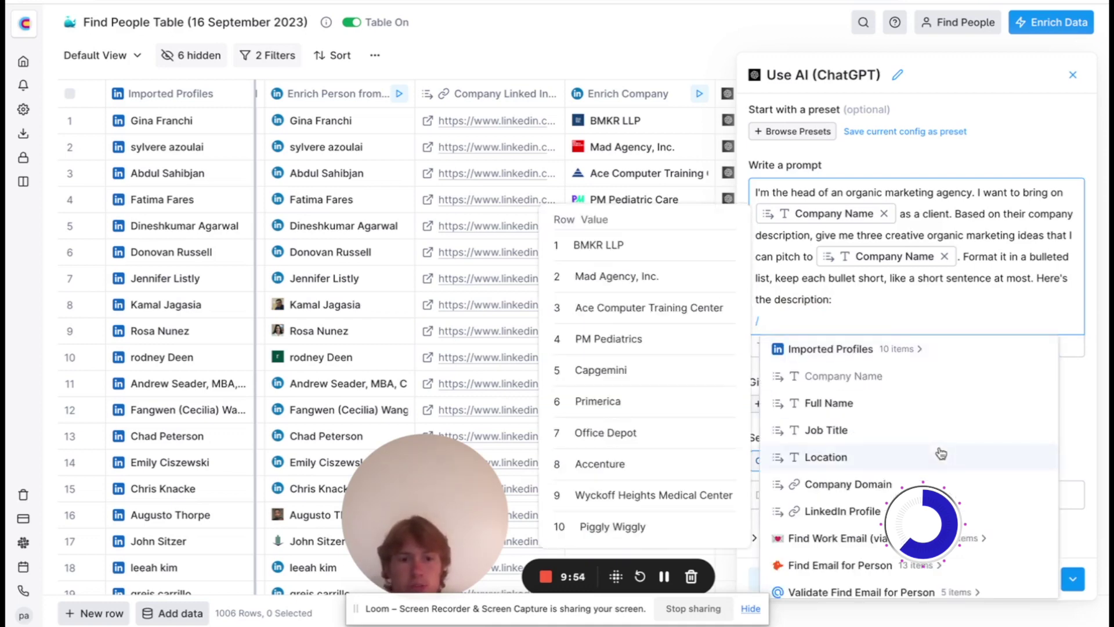
scroll(872, 514, down, 1)
scroll(872, 515, down, 3)
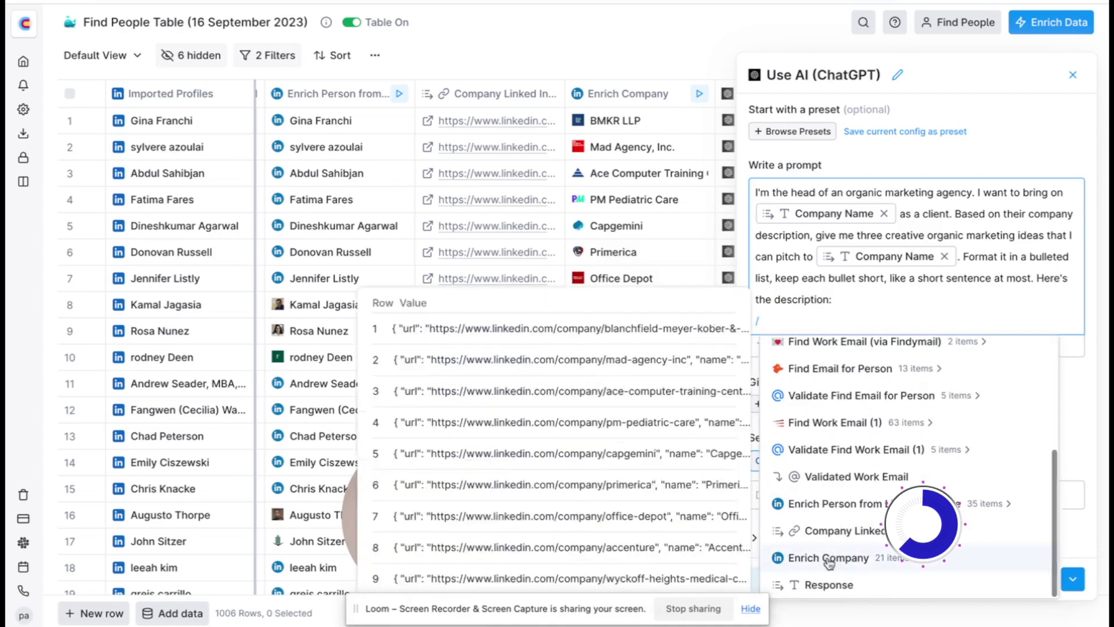
click(876, 556)
scroll(878, 552, down, 2)
scroll(877, 552, down, 4)
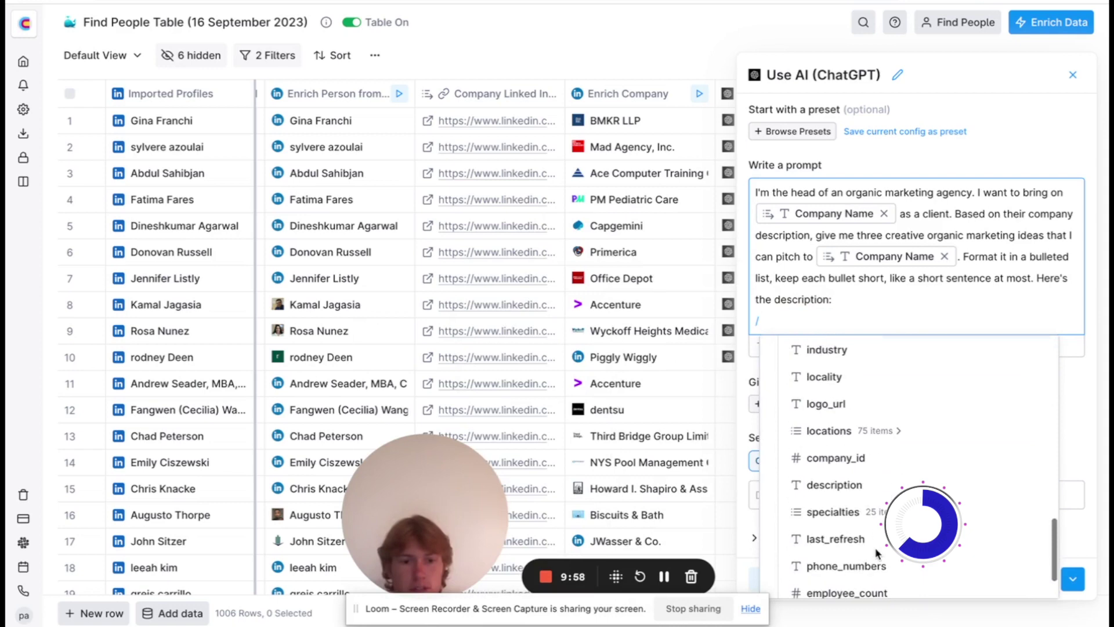
click(888, 484)
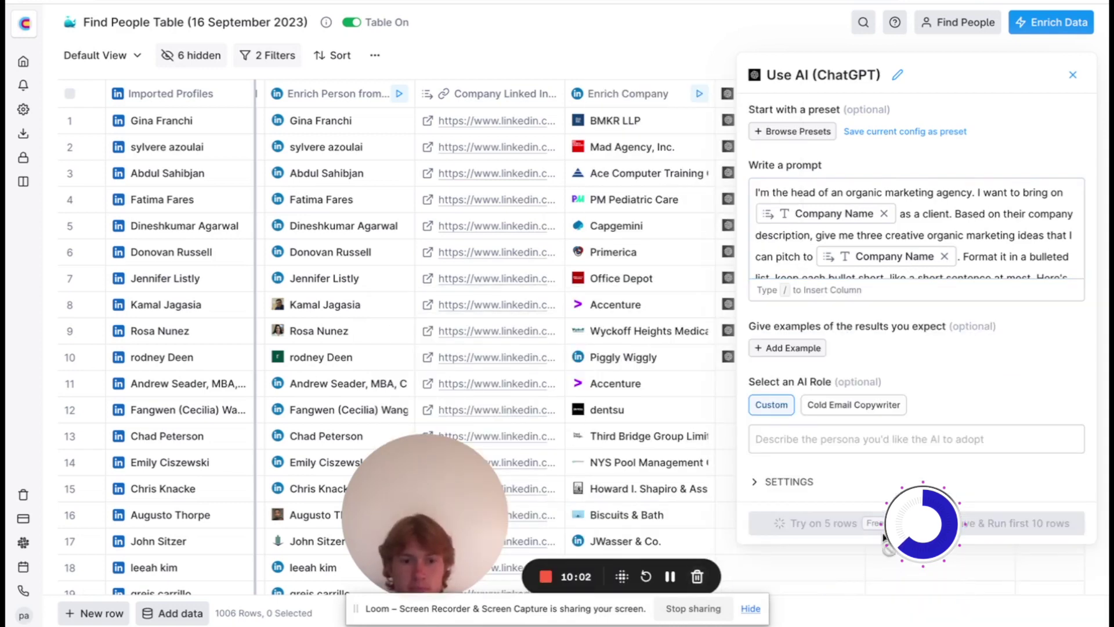
Rerun the updated prompt on 10 rows, check Accenture's ideas, then run all rows
click(1003, 522)
scroll(783, 430, down, 2)
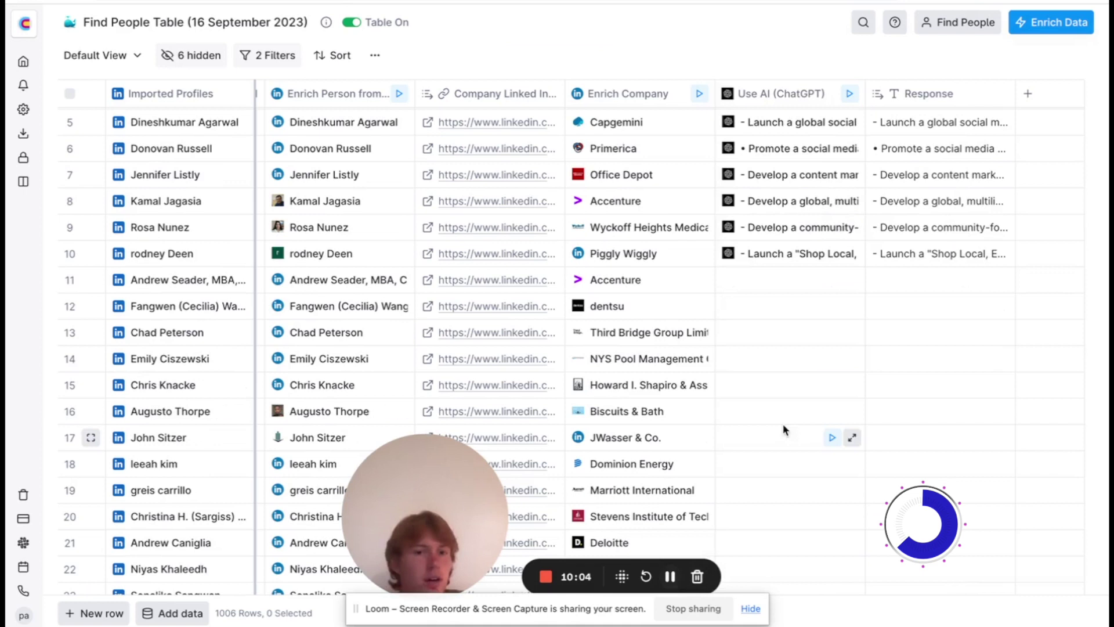
click(783, 206)
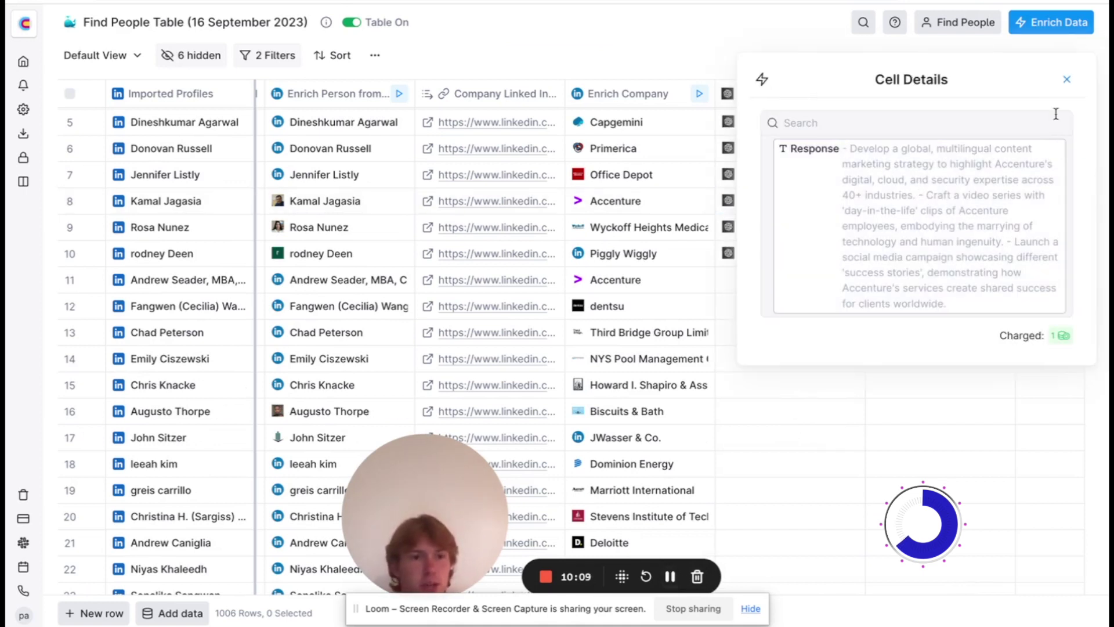
click(1066, 80)
click(849, 98)
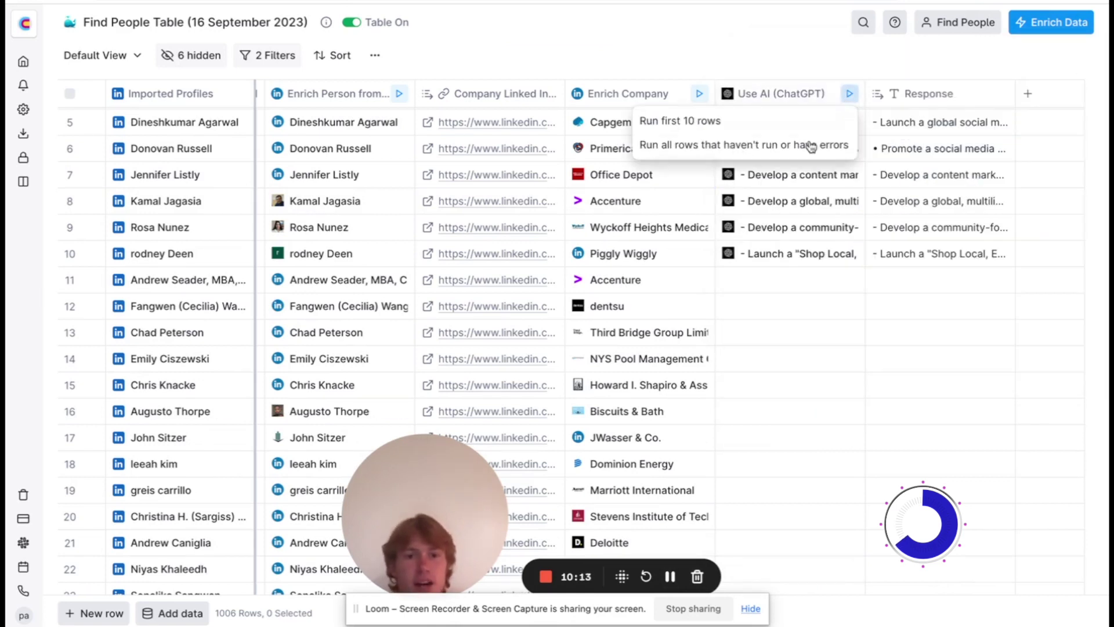
click(807, 144)
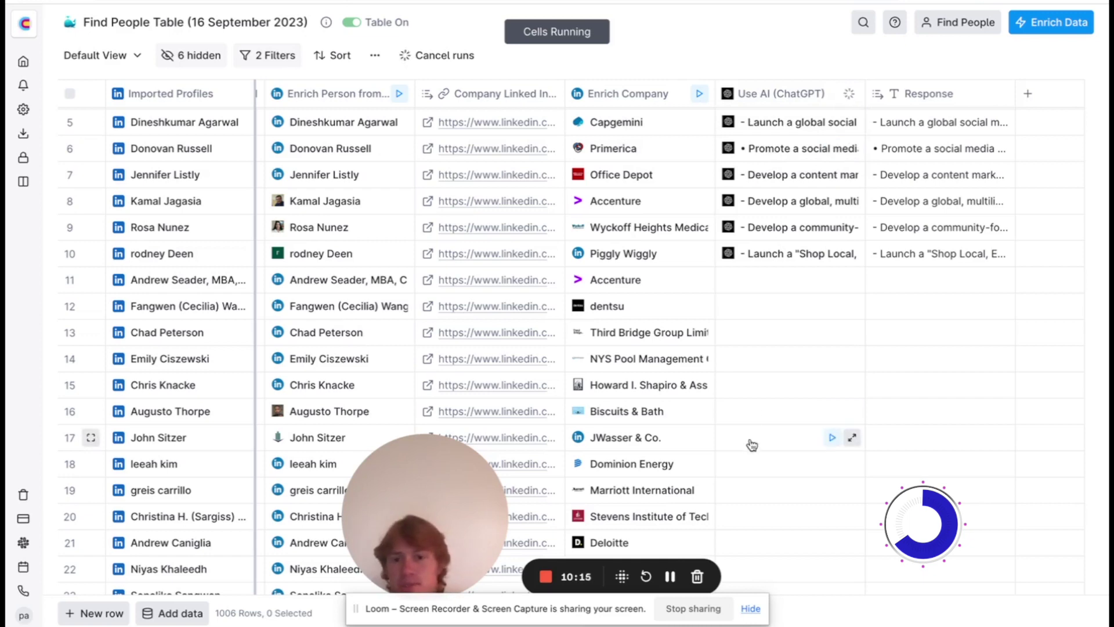
Review the Floor & Decor row's pitch ideas and download the whole table as CSV
click(671, 575)
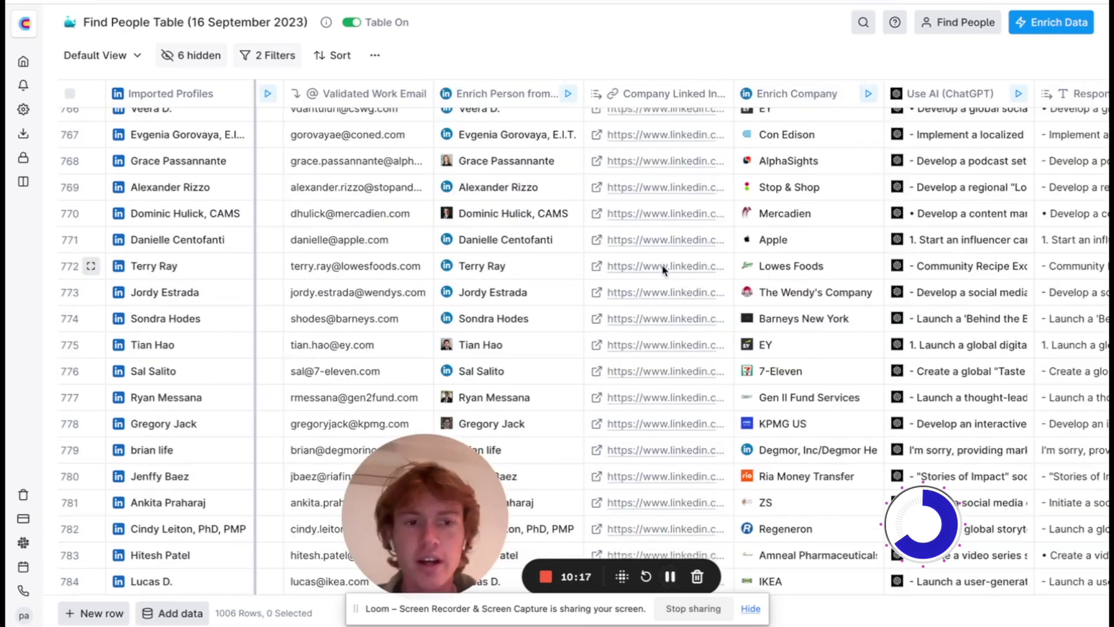
scroll(661, 263, right, 3)
scroll(788, 165, up, 5)
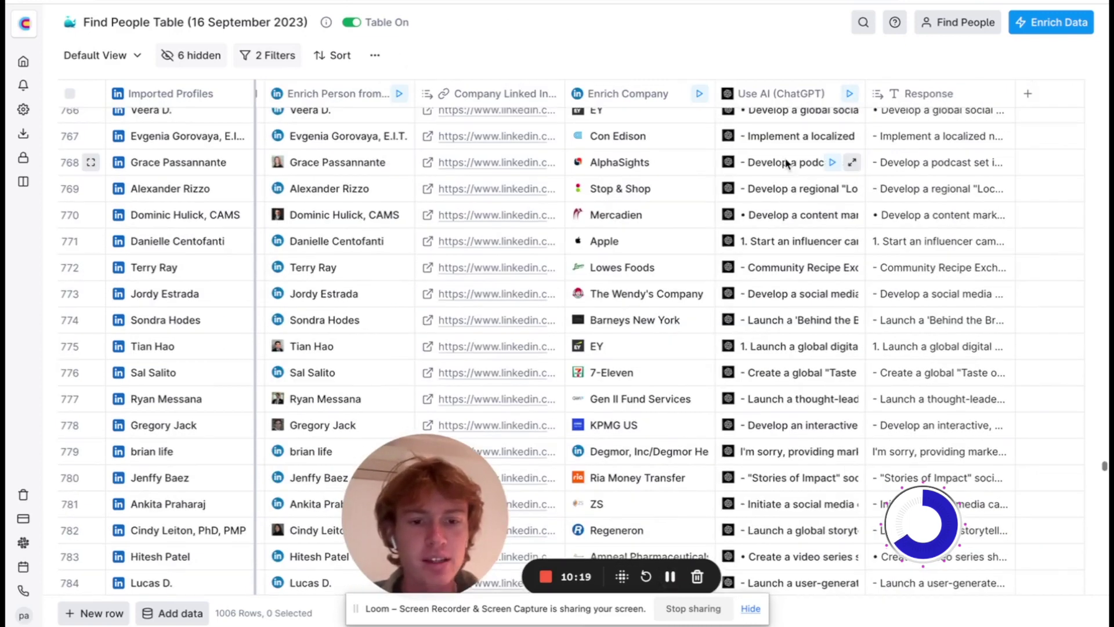
click(789, 213)
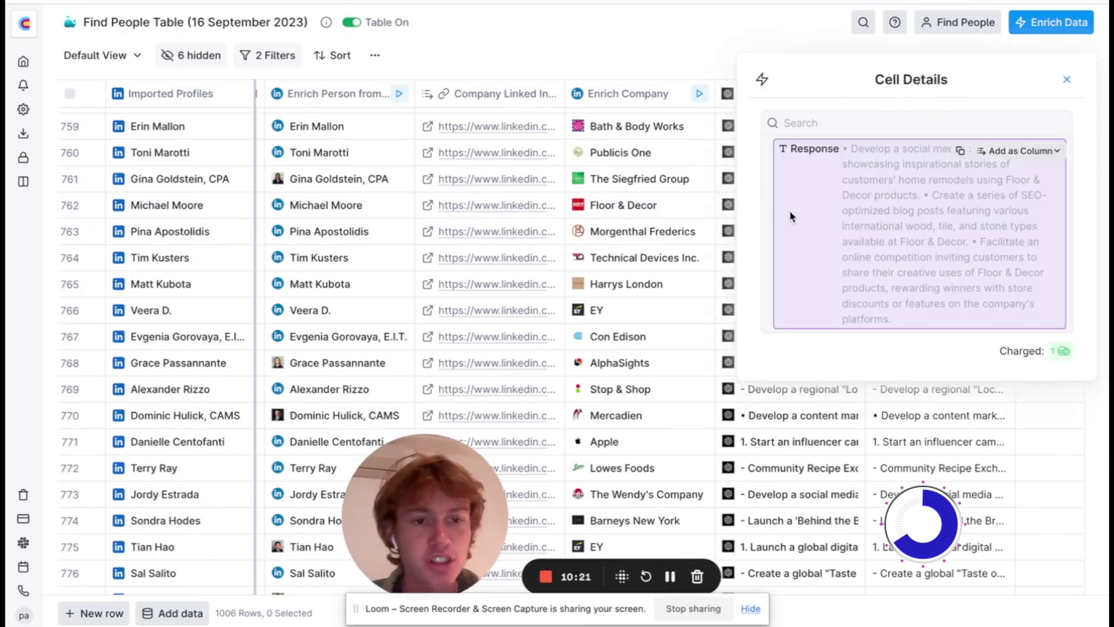
click(1066, 80)
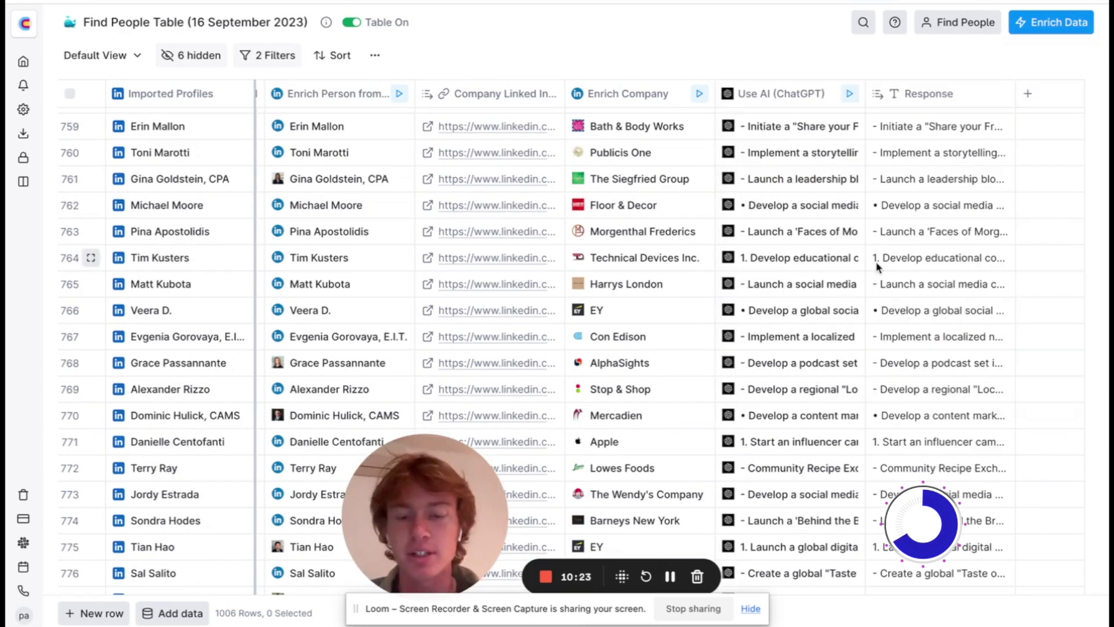
click(375, 55)
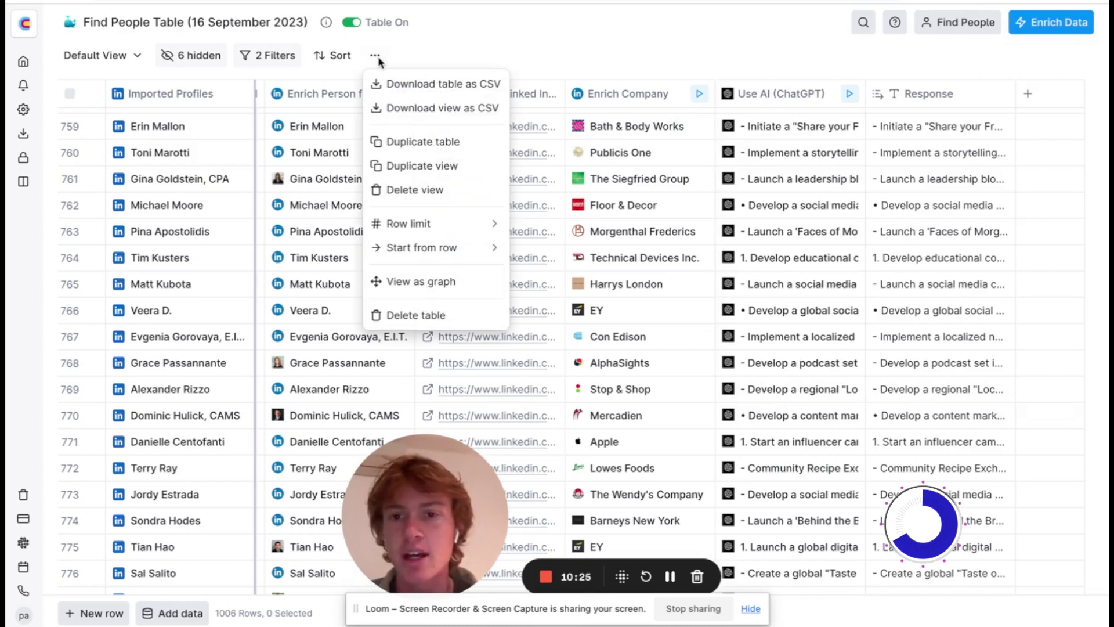
click(396, 87)
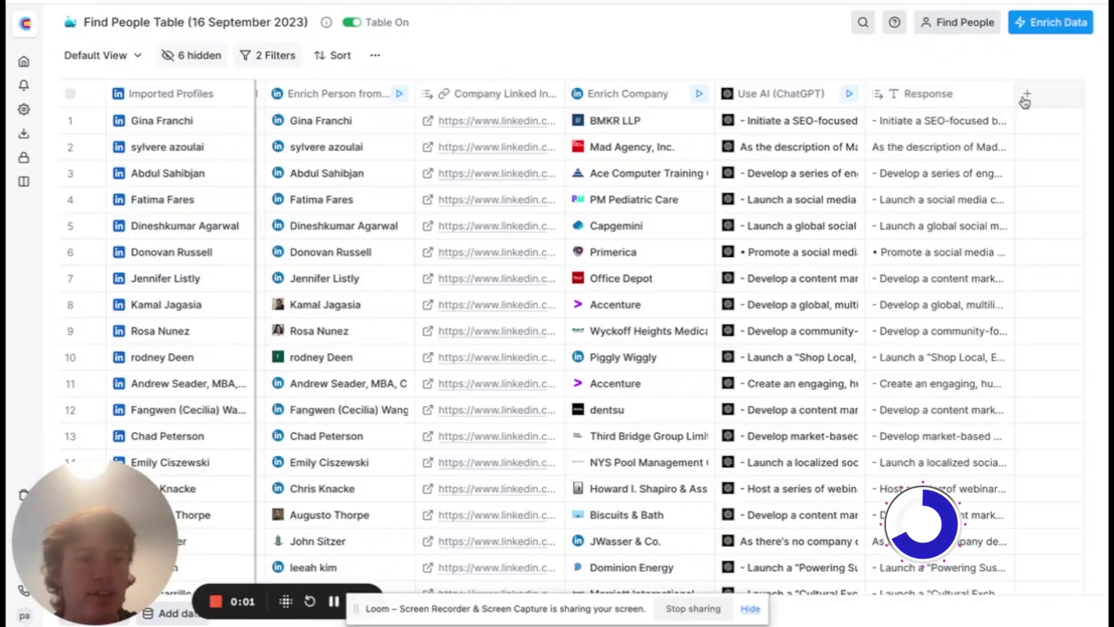
Generate a formula column that prints the first word of Full Name
click(1025, 98)
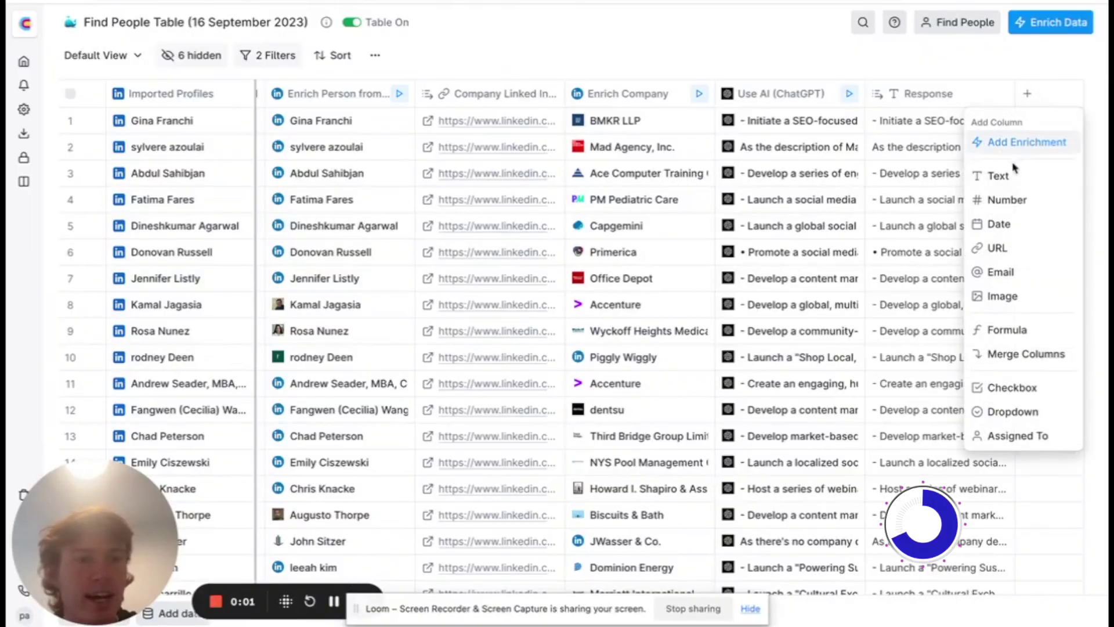
click(1030, 328)
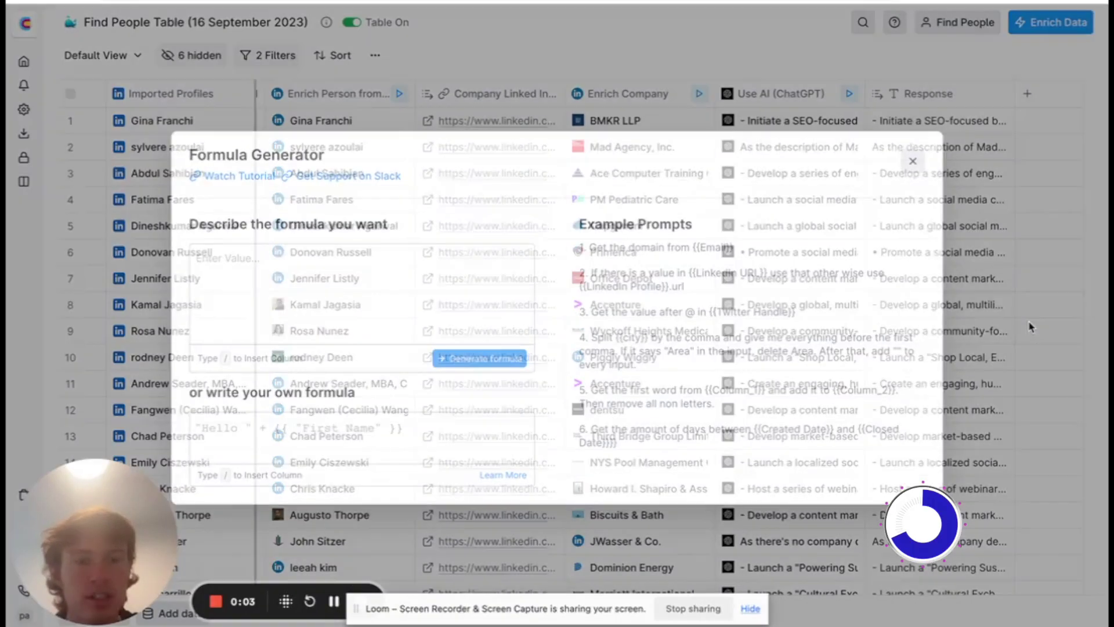
click(331, 302)
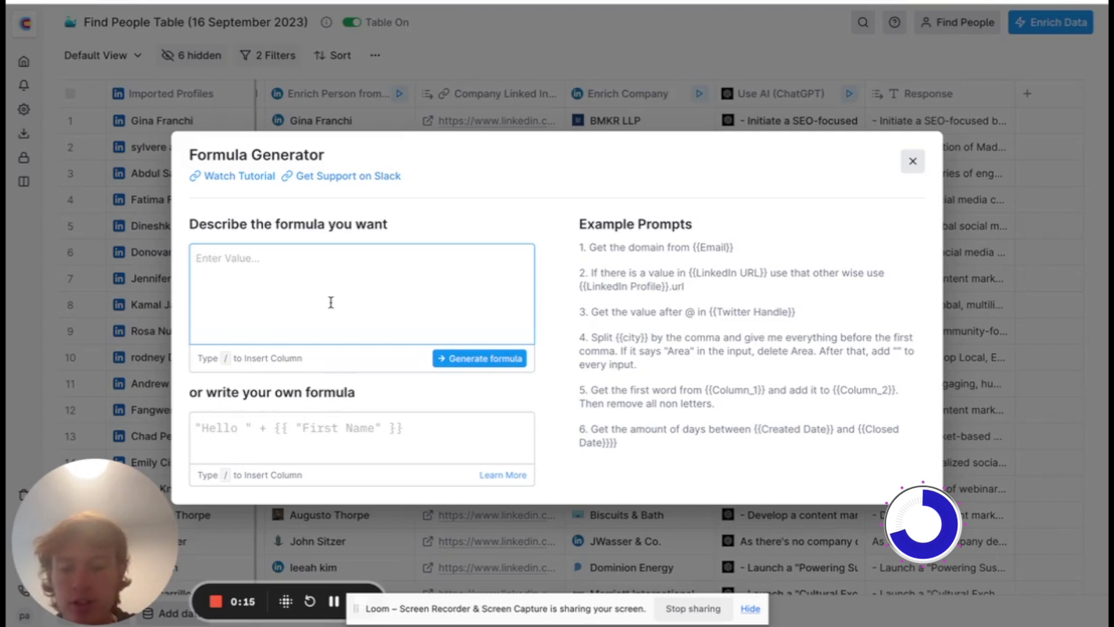
text(Remove th3)
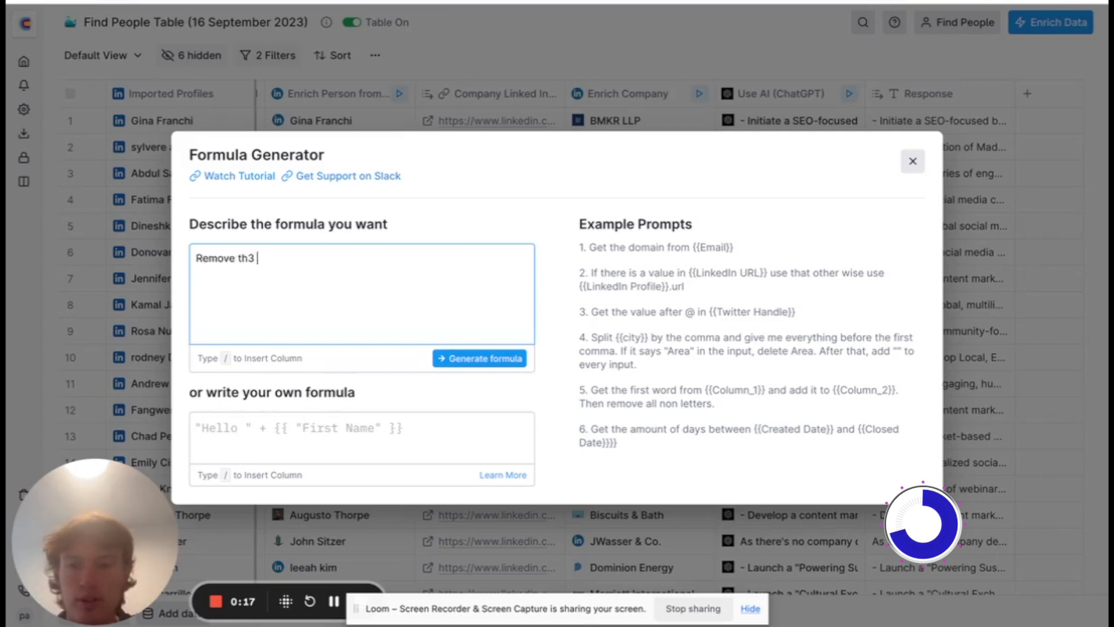
key(BackSpace)
key(BackSpace)
key(BackSpace)
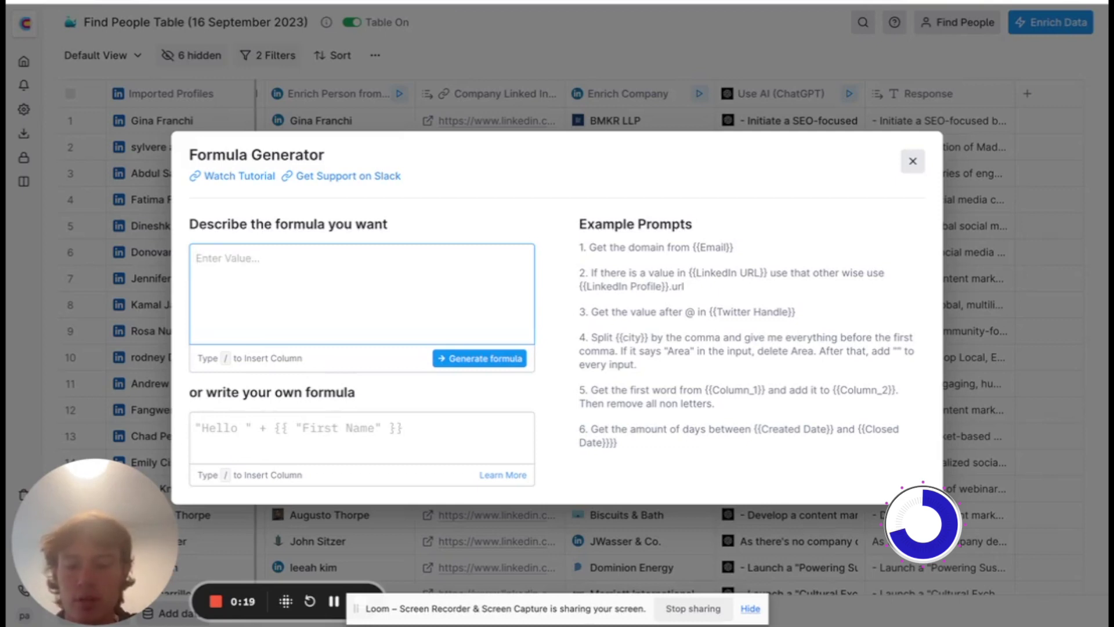
text(Printh the first)
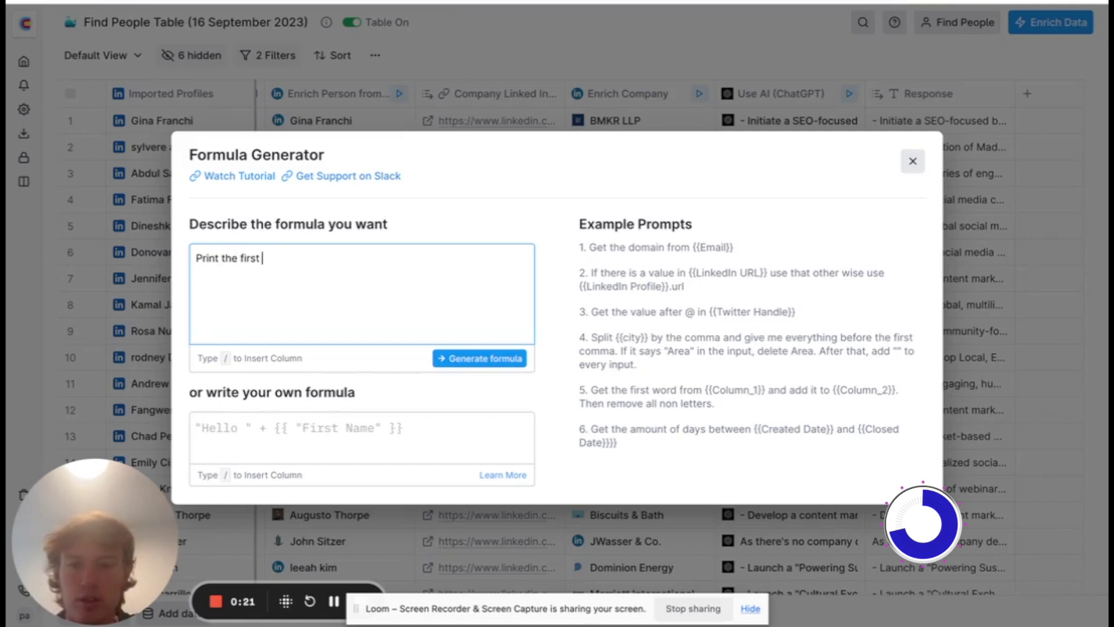
text( word of /)
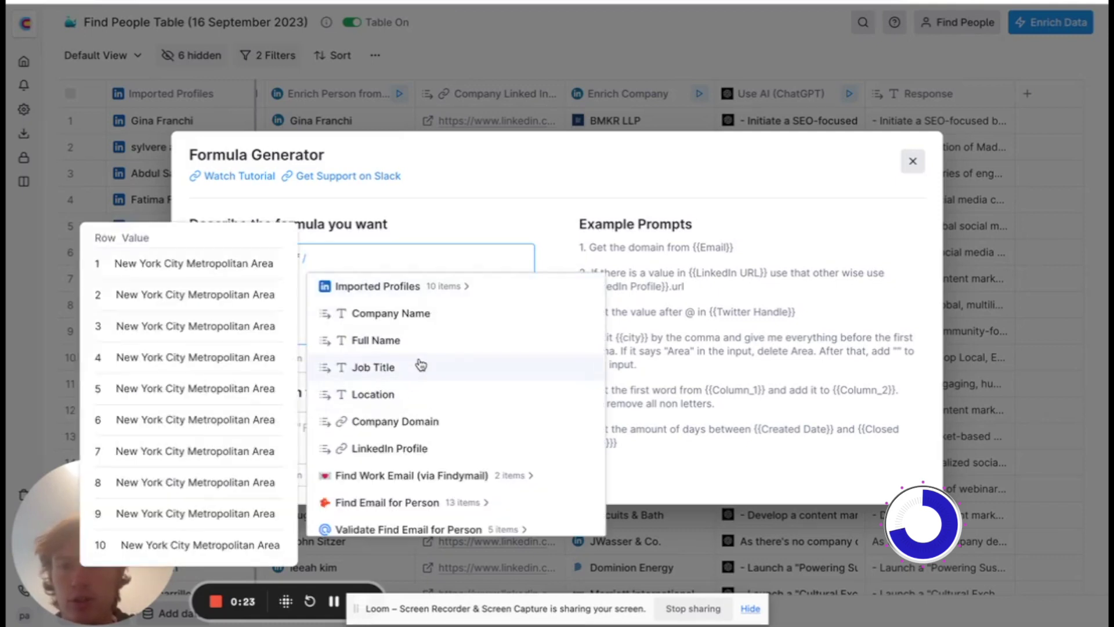
click(432, 340)
click(471, 366)
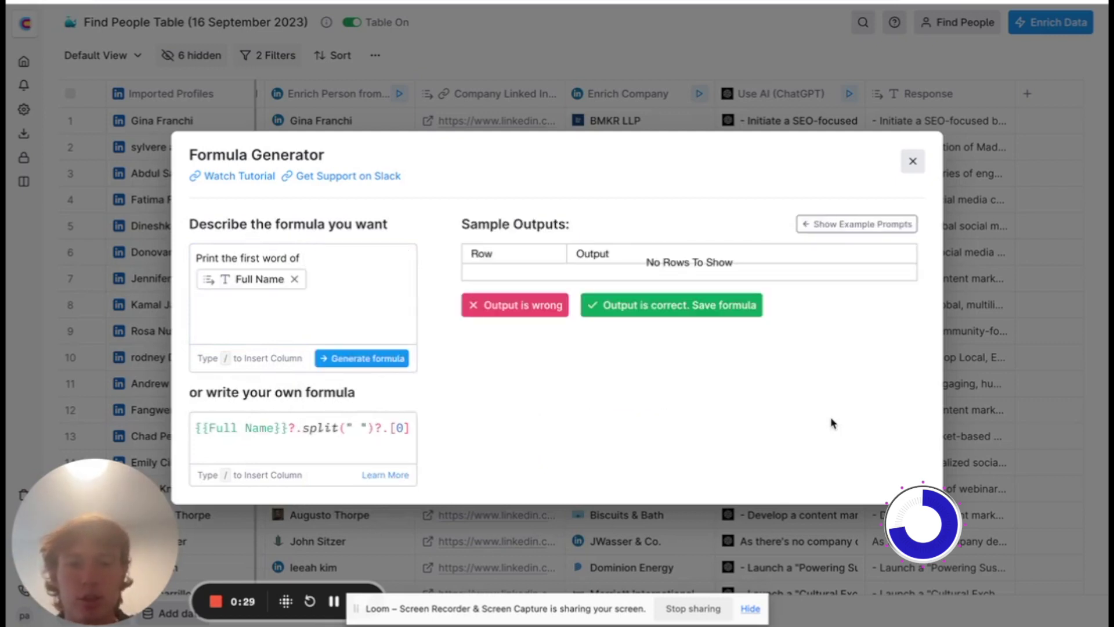
Save the first-name formula as a new column and download the table view as CSV
scroll(739, 418, right, 2)
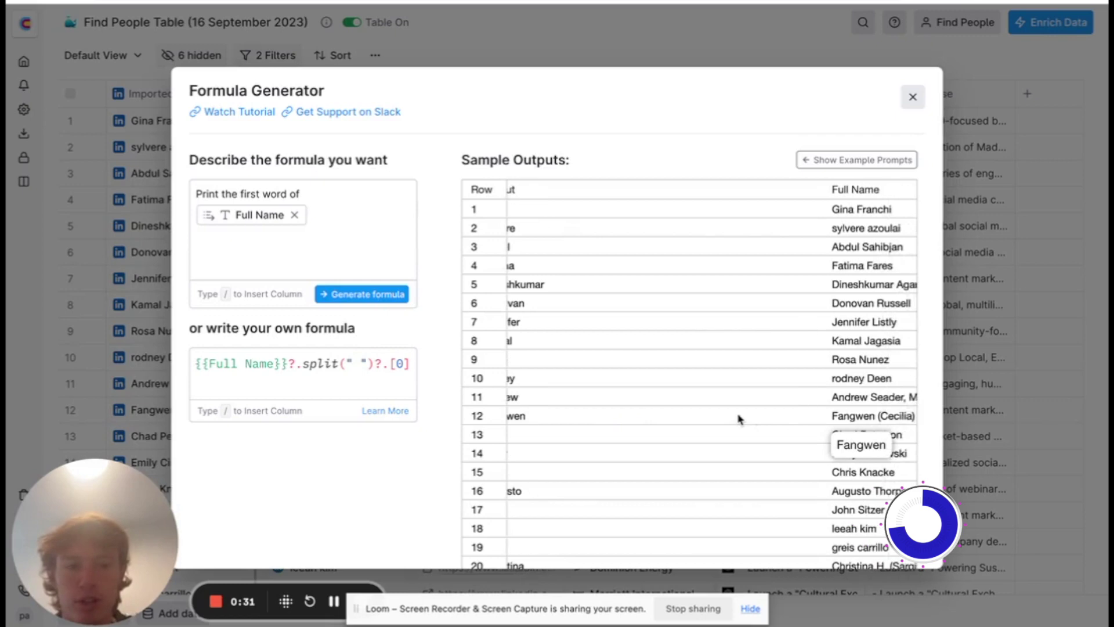
scroll(738, 418, left, 2)
scroll(739, 418, down, 10)
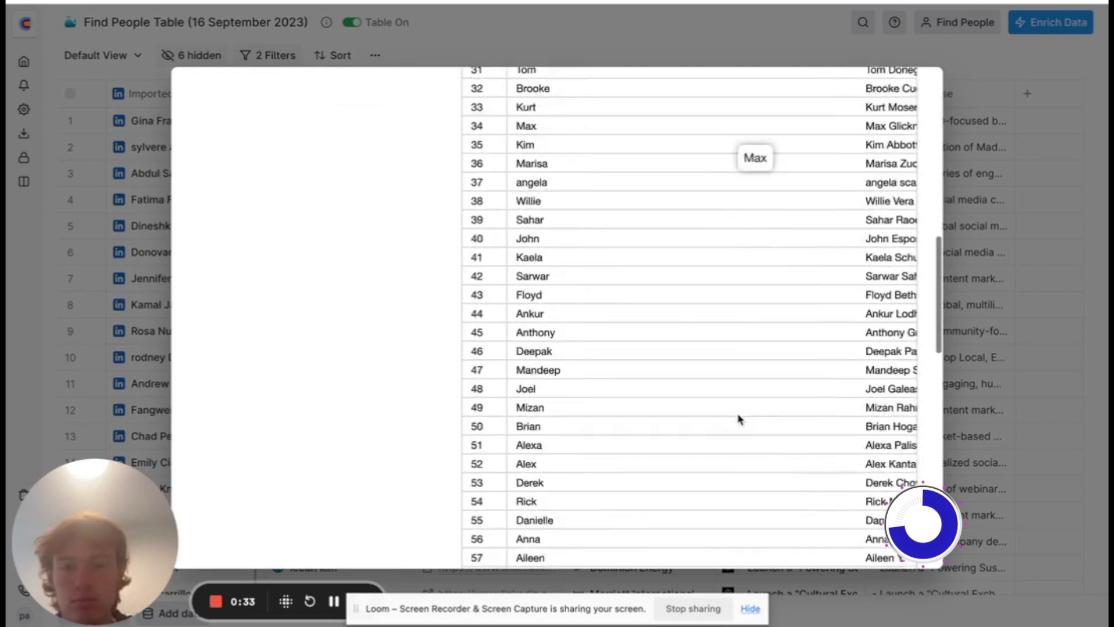
scroll(739, 418, down, 15)
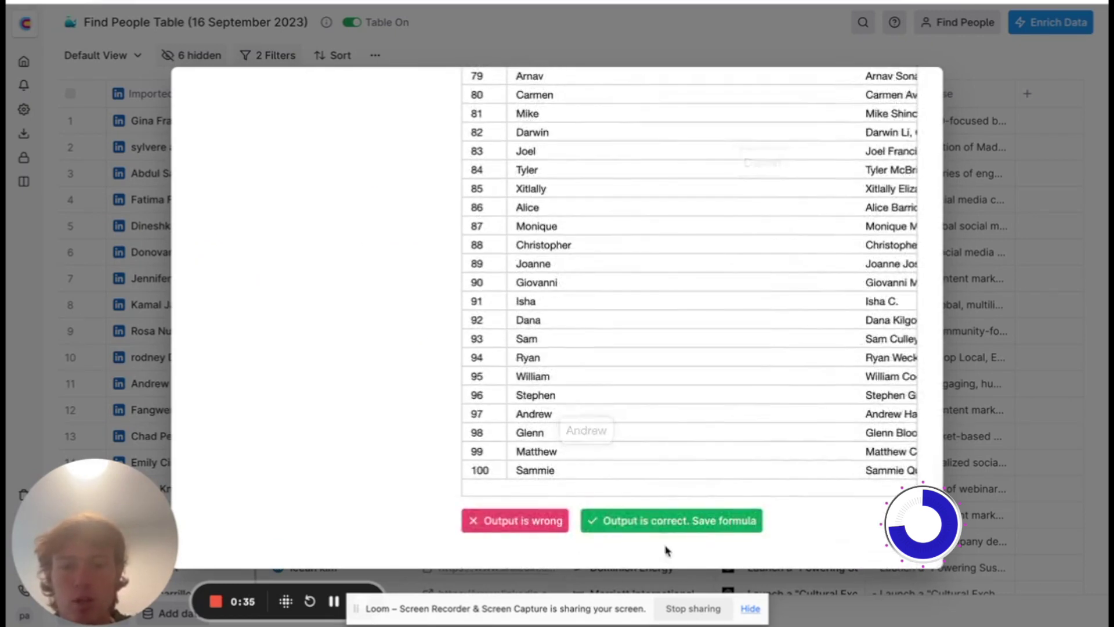
click(686, 522)
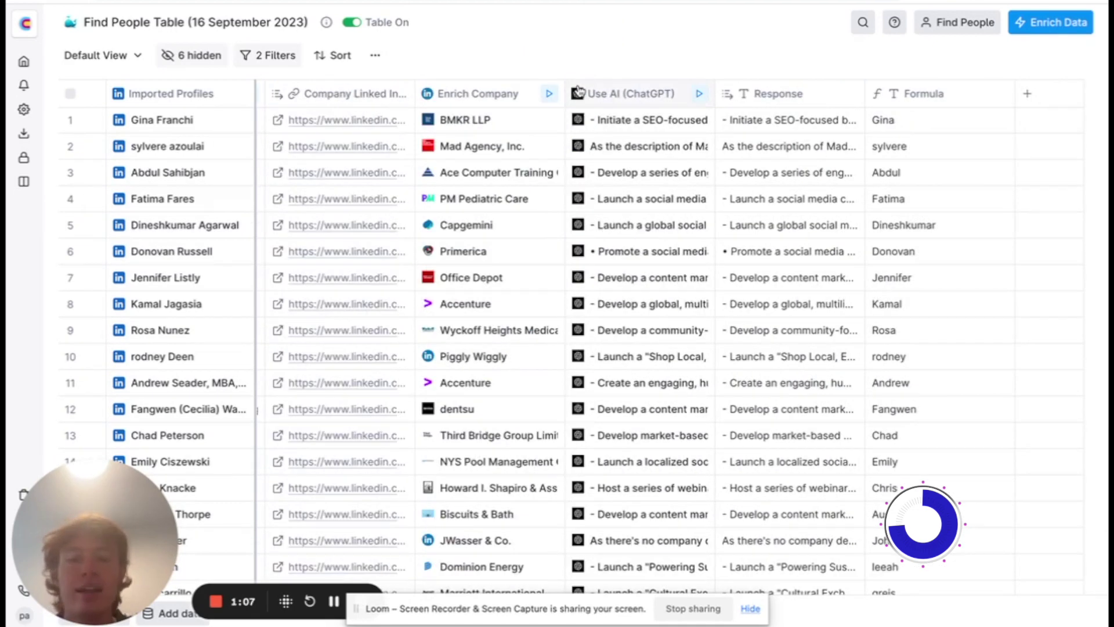
click(375, 55)
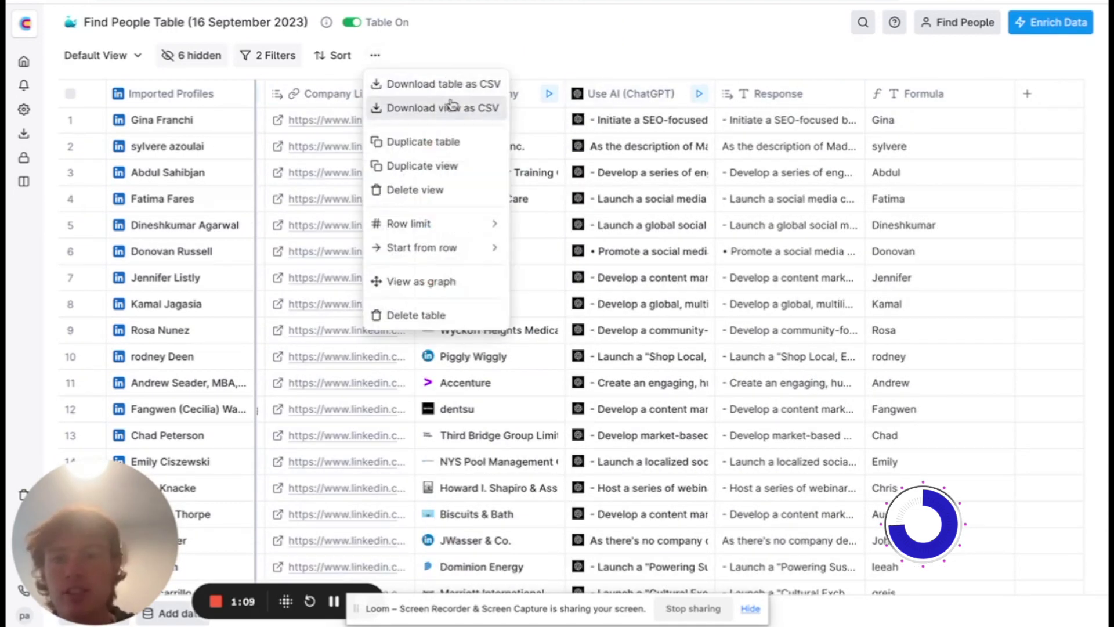
click(451, 105)
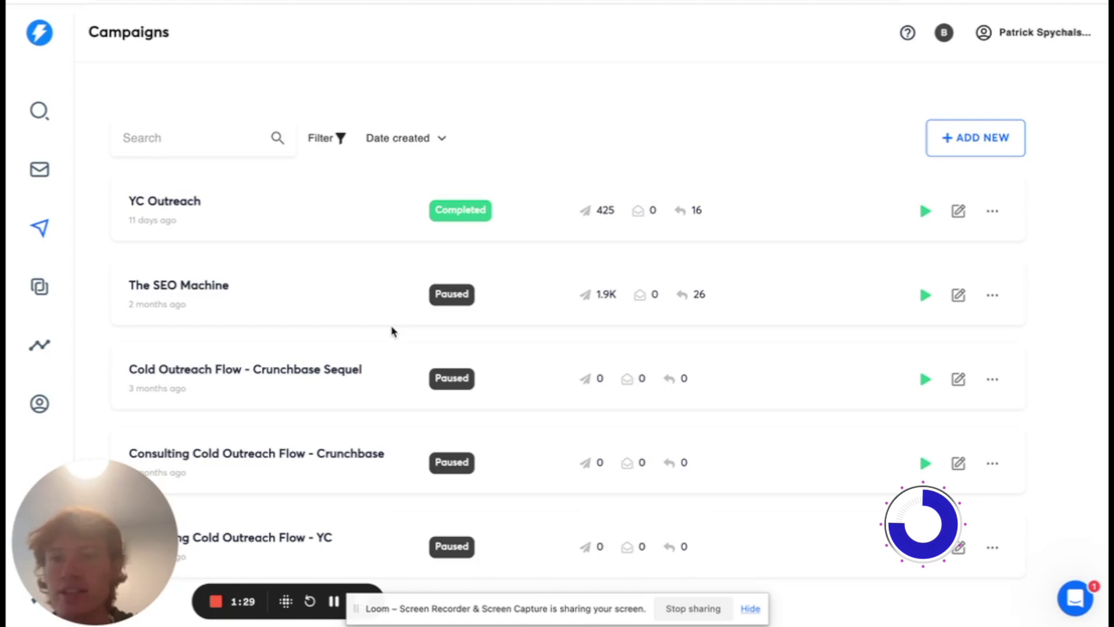
Create a new campaign named 'Clay 1000 Email Test'
click(969, 132)
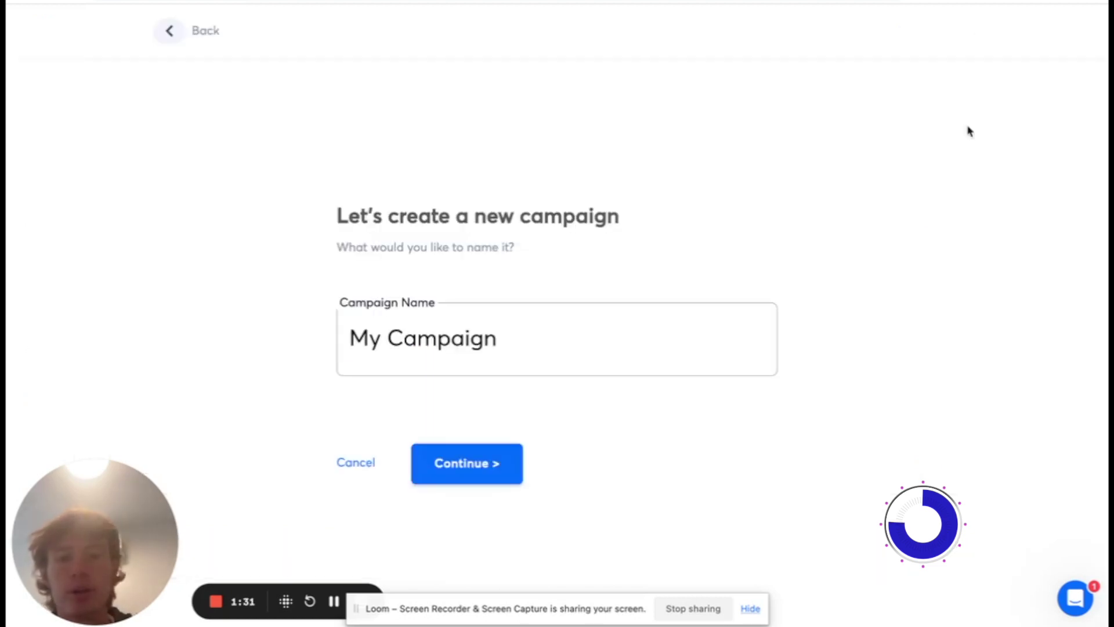
triple_click(551, 338)
text(Cal)
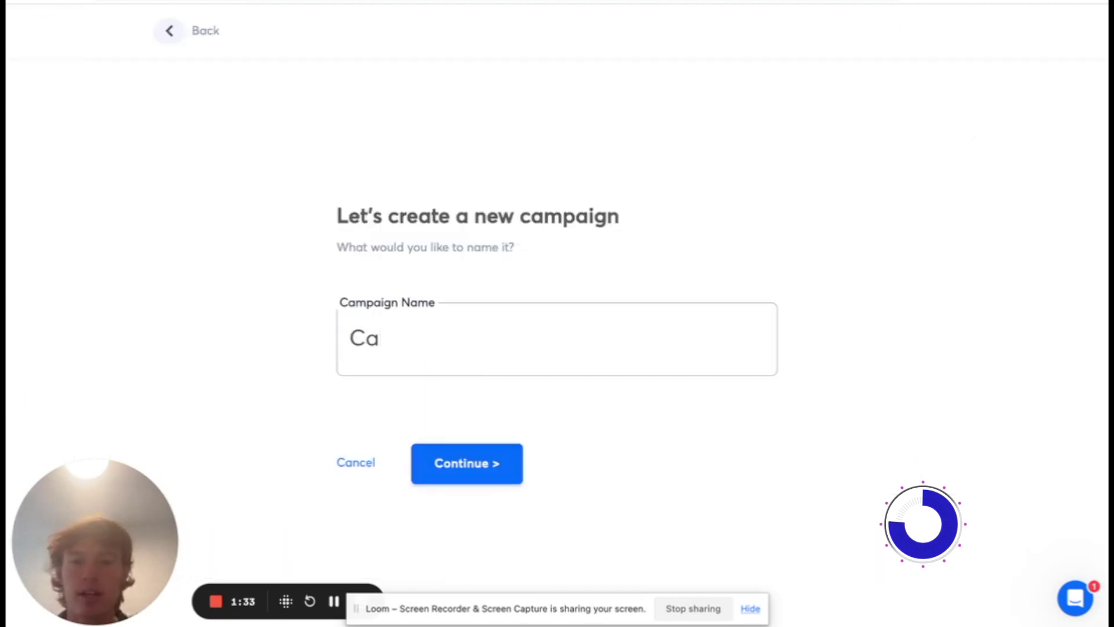
key(BackSpace)
text(pa)
key(BackSpace)
key(BackSpace)
text(lay 10)
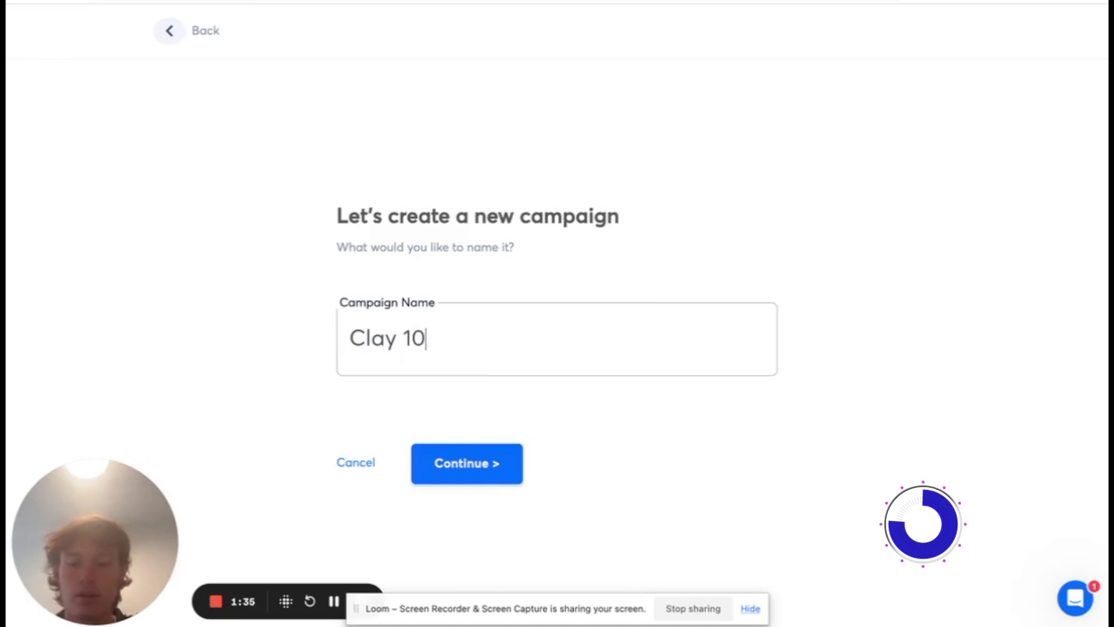
text(00 Email Test)
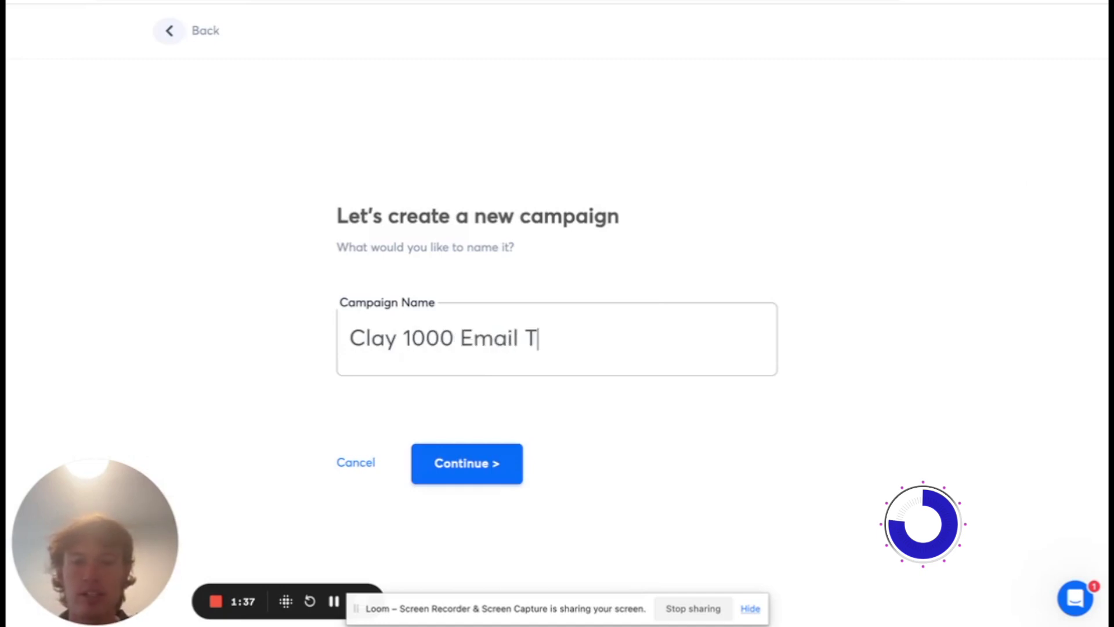
click(492, 449)
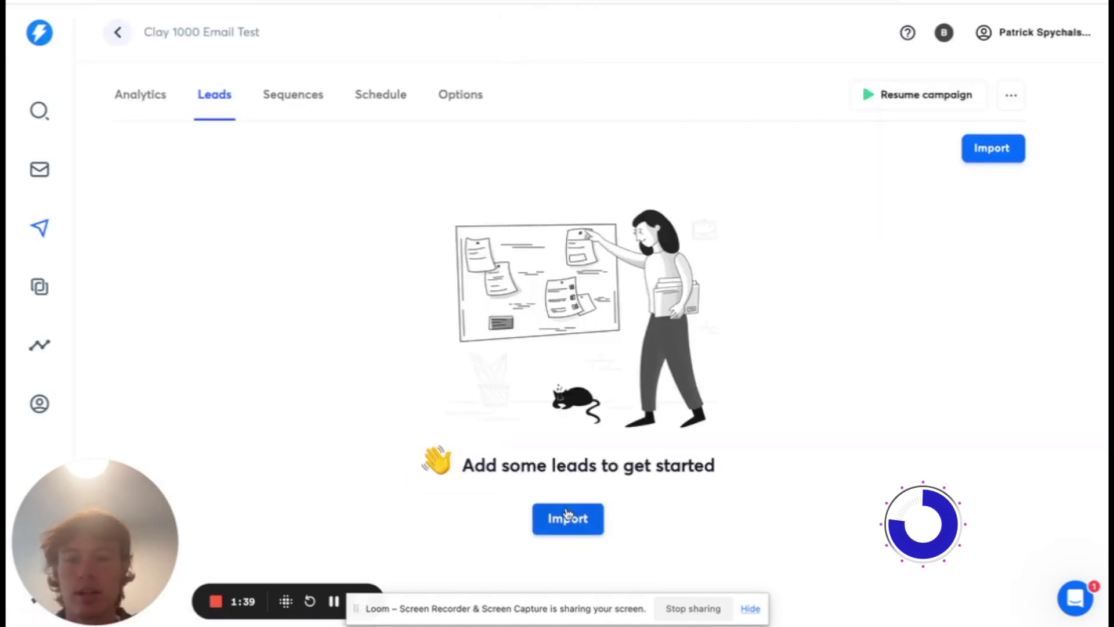
Import leads from CSV by dropping the exported Clay file into the upload area
click(553, 518)
click(679, 152)
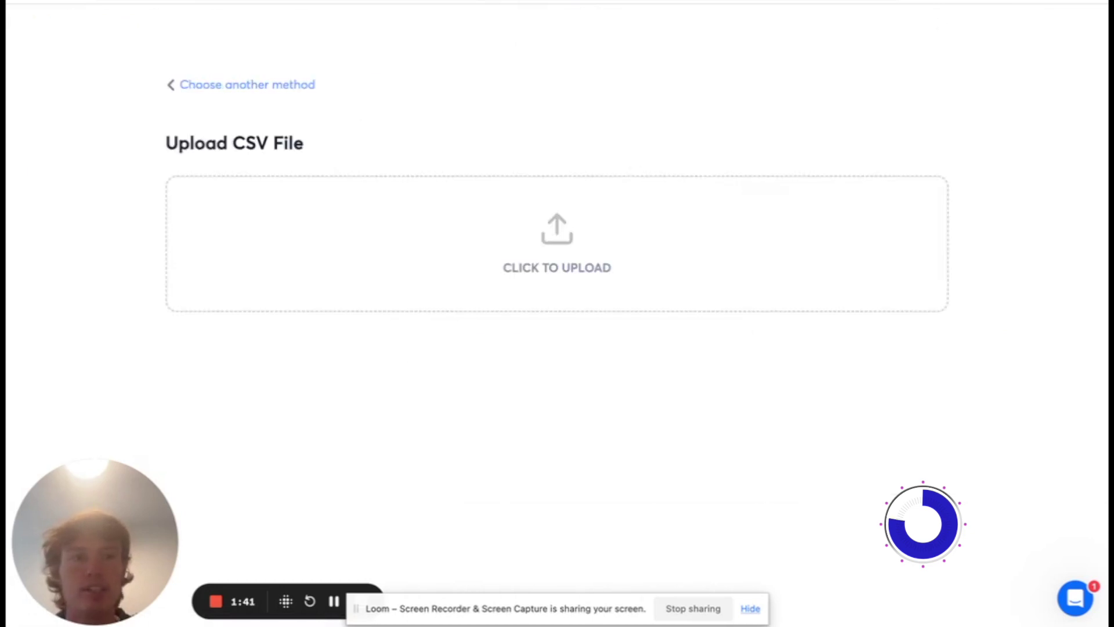
click(1004, 6)
drag(962, 43, 661, 262)
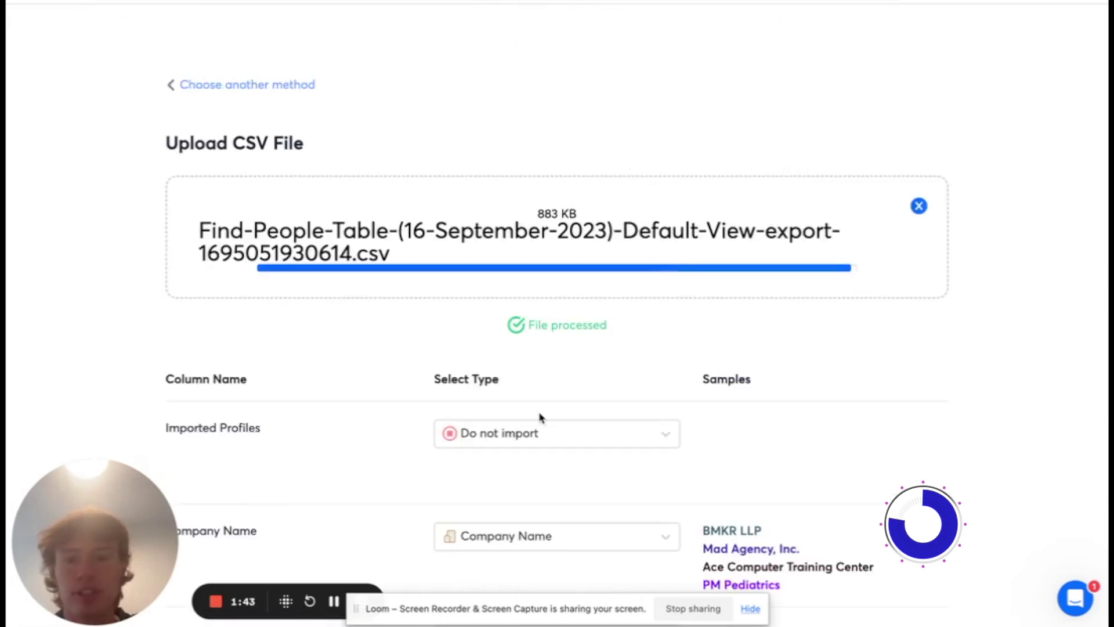
scroll(539, 417, down, 3)
scroll(574, 388, down, 5)
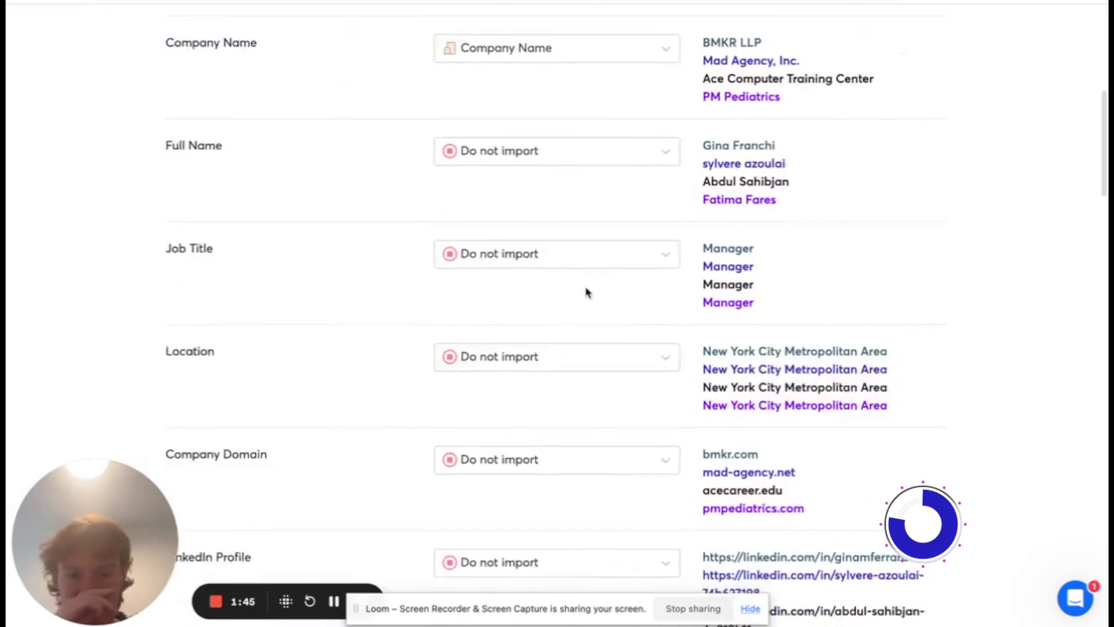
scroll(586, 290, down, 9)
Skip the Findymail email column and map Validated Work Email to Email
click(564, 207)
scroll(518, 413, down, 2)
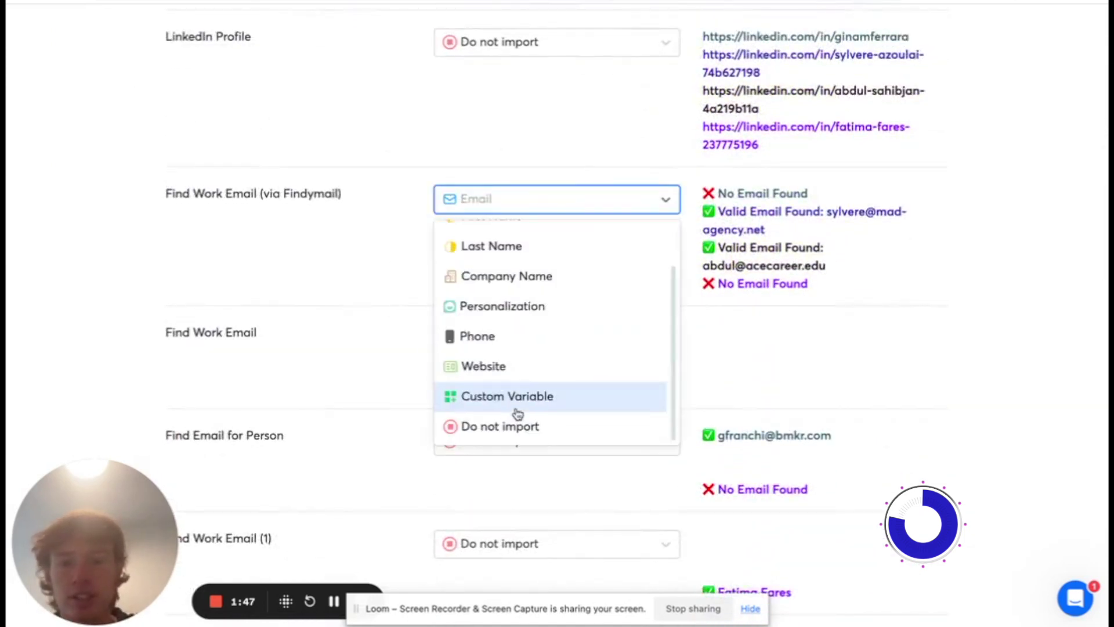
click(516, 426)
scroll(627, 405, down, 8)
click(580, 267)
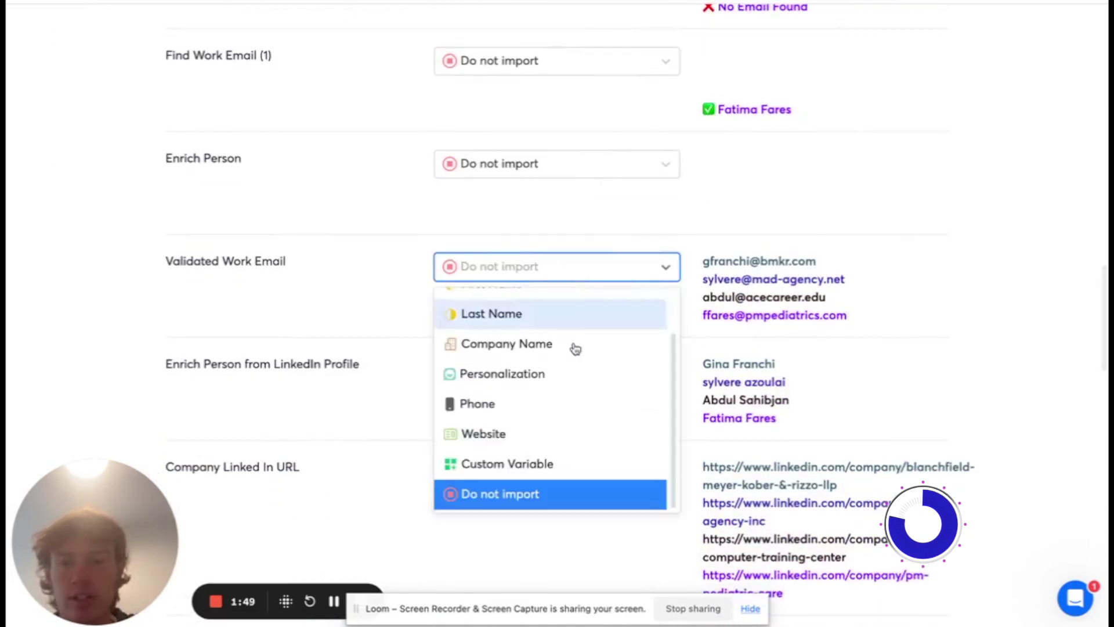
scroll(562, 417, up, 3)
click(532, 306)
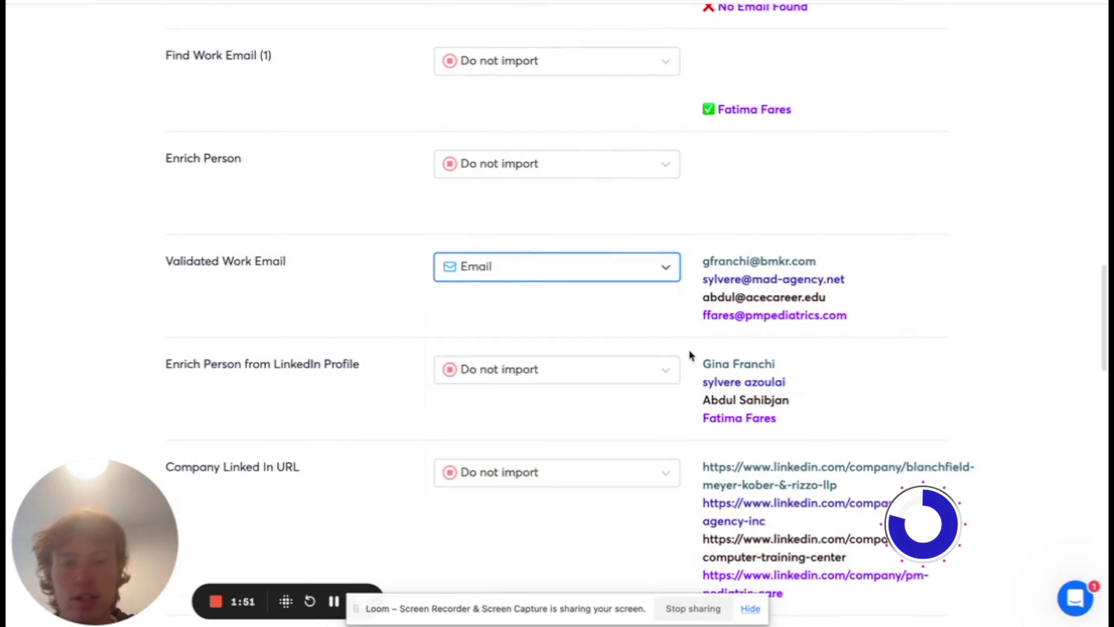
Map Formula to First Name, import Response as a custom variable, and upload all leads
scroll(691, 355, down, 15)
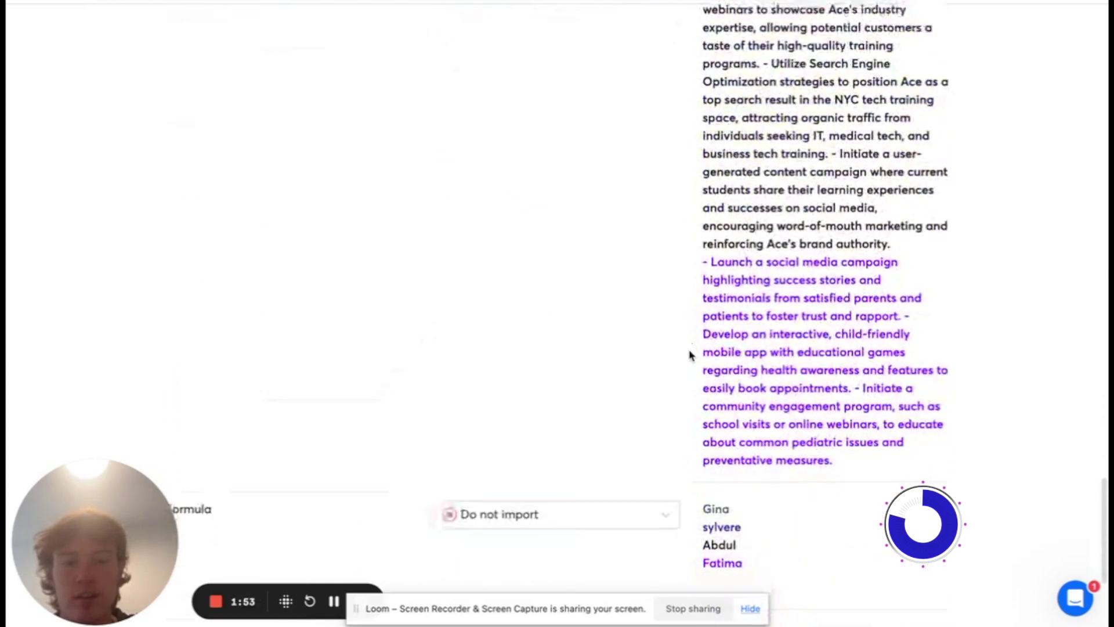
scroll(690, 354, down, 5)
click(629, 274)
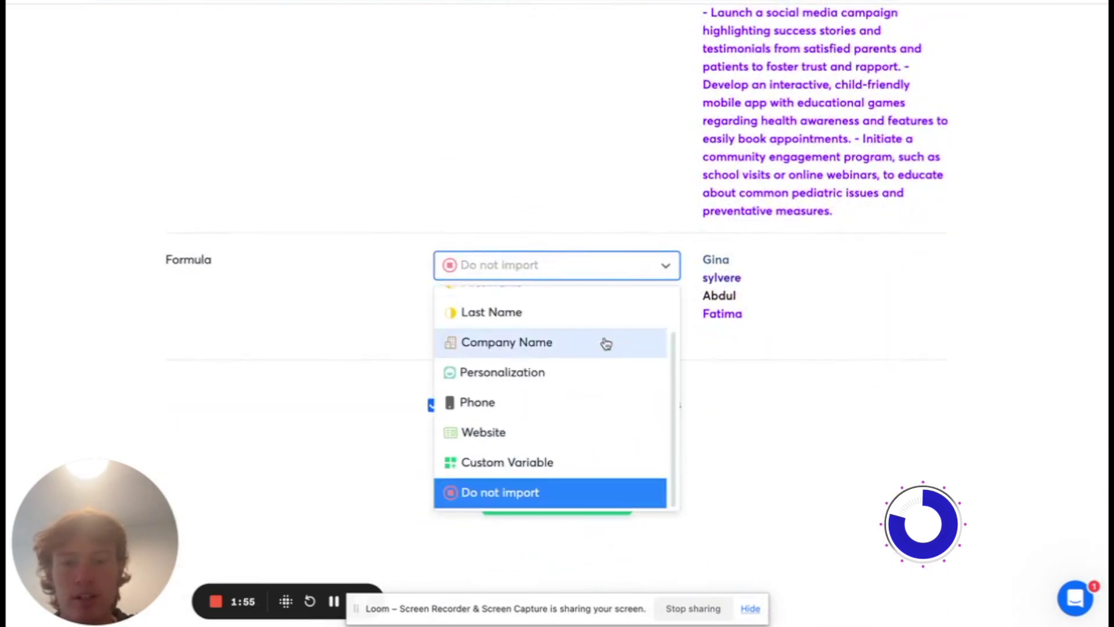
scroll(606, 343, up, 2)
click(591, 314)
scroll(592, 313, up, 5)
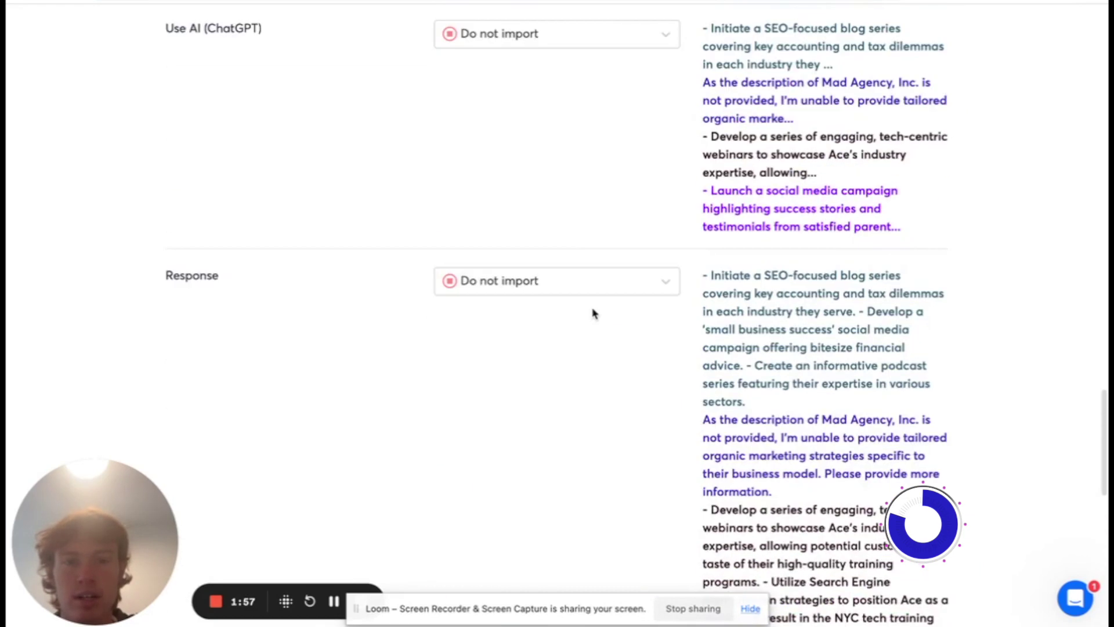
click(592, 278)
scroll(571, 464, up, 2)
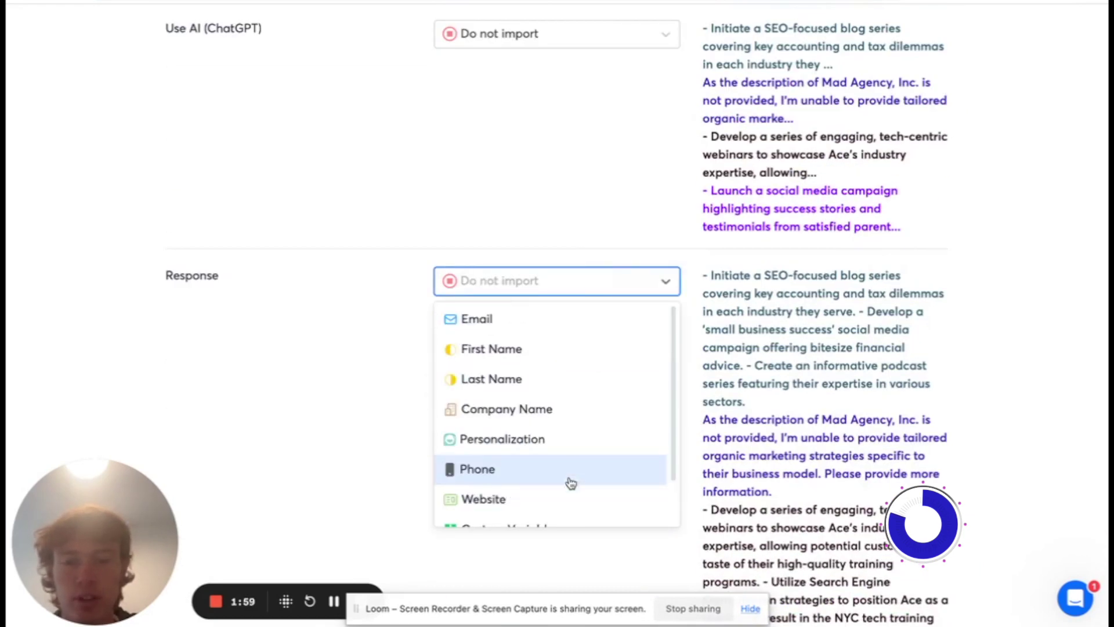
scroll(571, 483, down, 2)
click(573, 475)
scroll(572, 470, up, 20)
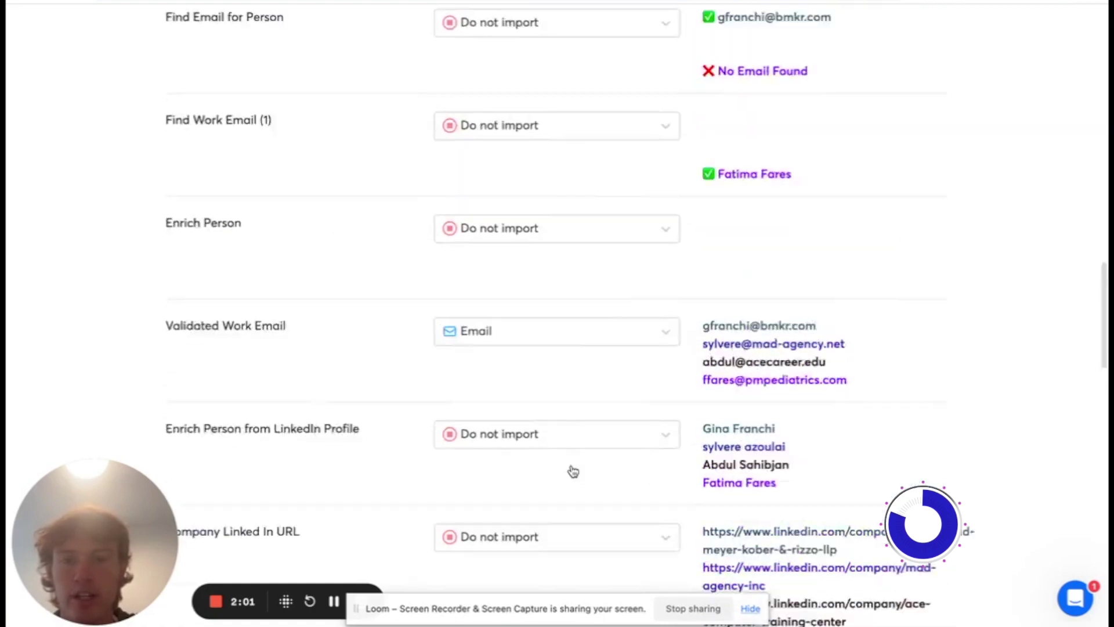
scroll(572, 470, down, 10)
scroll(572, 470, down, 10)
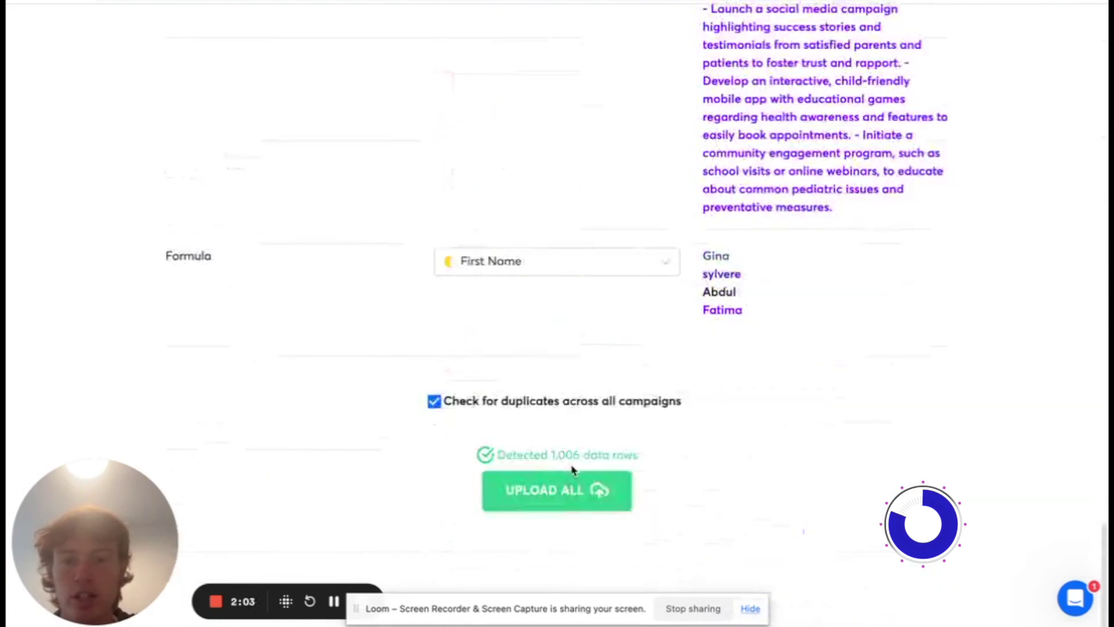
scroll(572, 467, up, 20)
scroll(572, 467, down, 20)
click(557, 490)
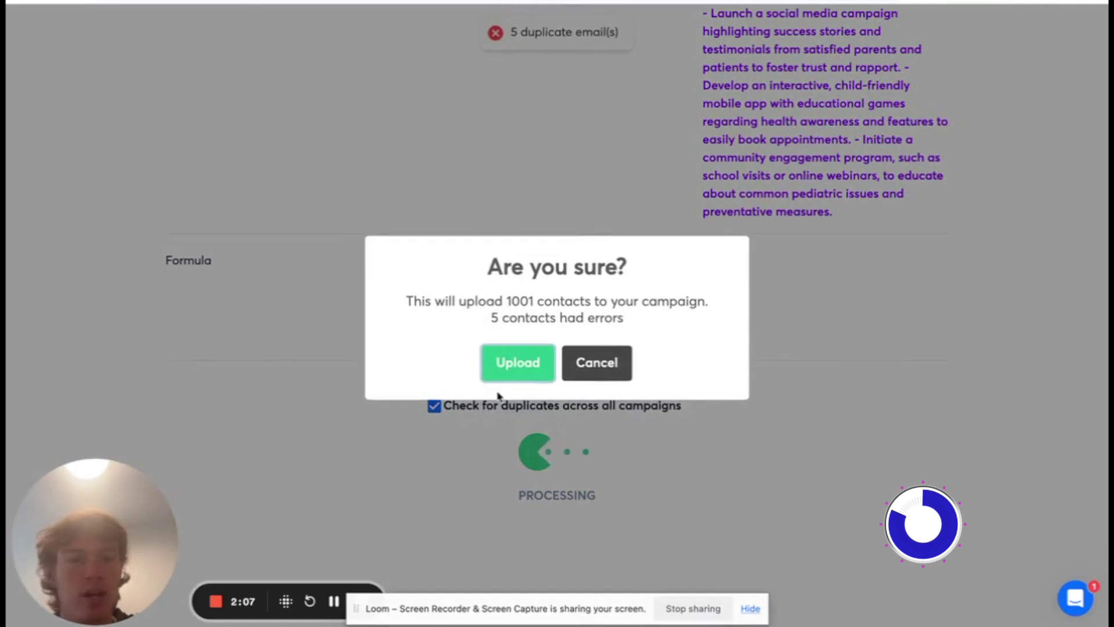
Confirm the 1001-contact upload and set the subject to '{{companyName}} Organic Growth Initiative'
click(516, 355)
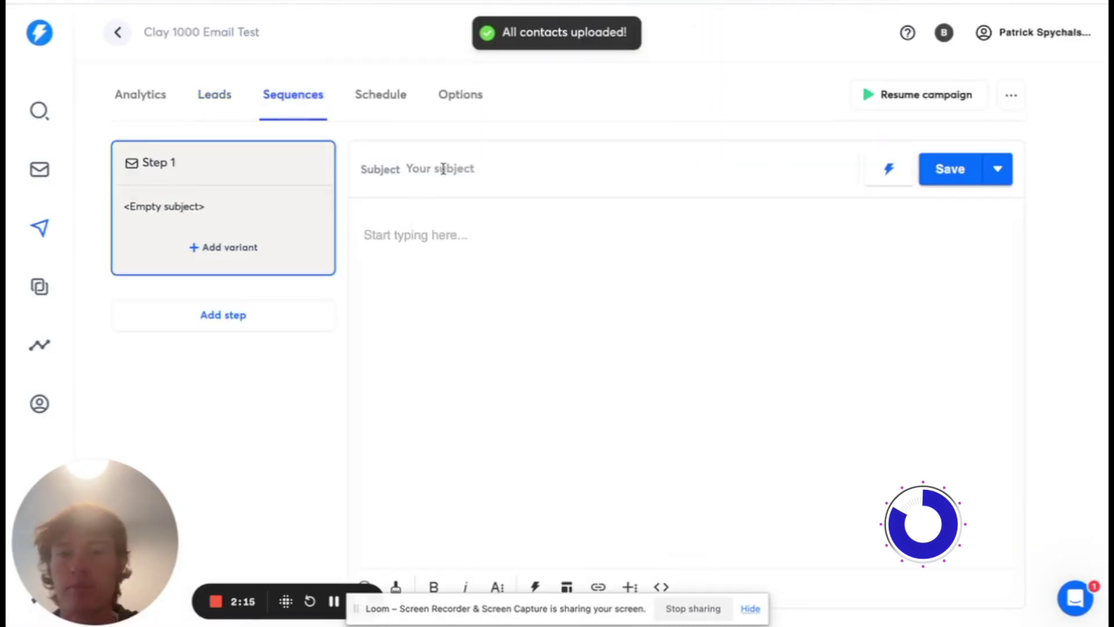
click(888, 169)
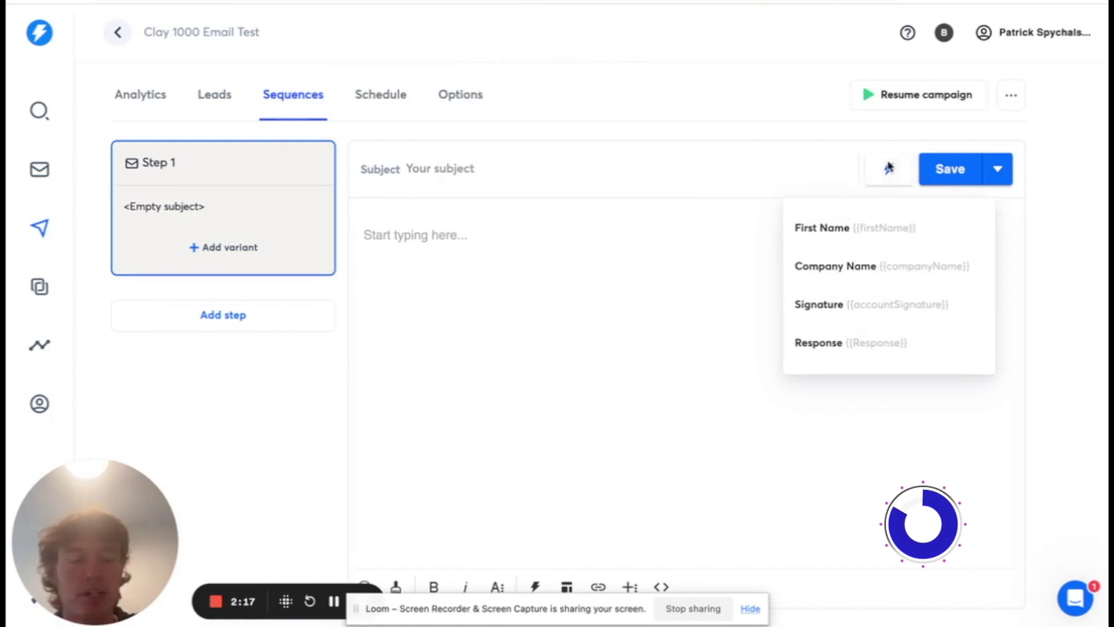
click(885, 266)
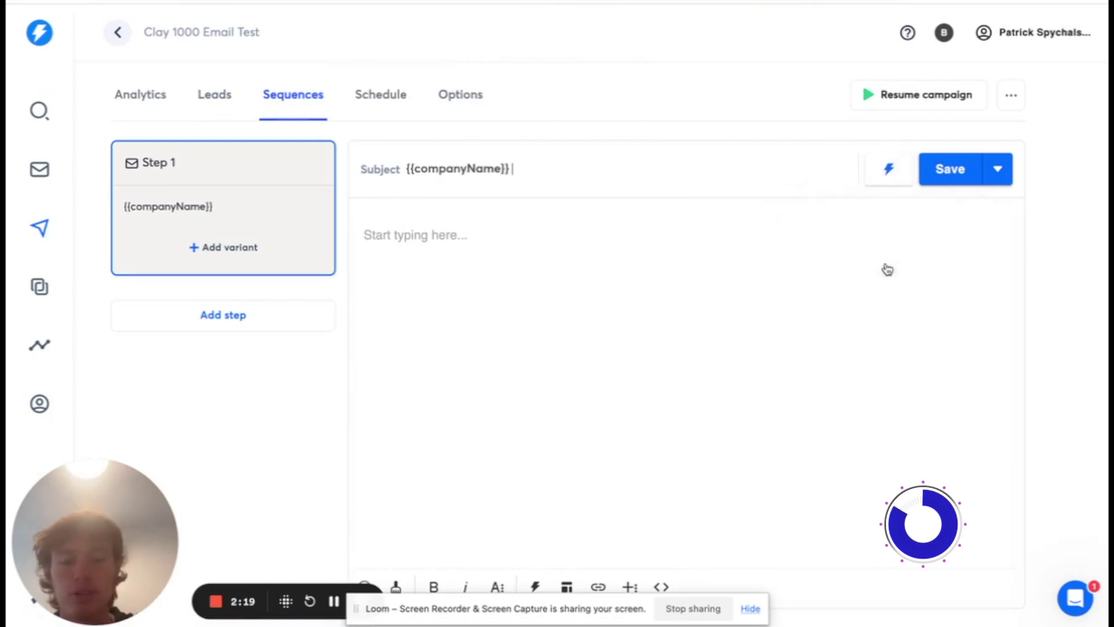
text(Organic Gr)
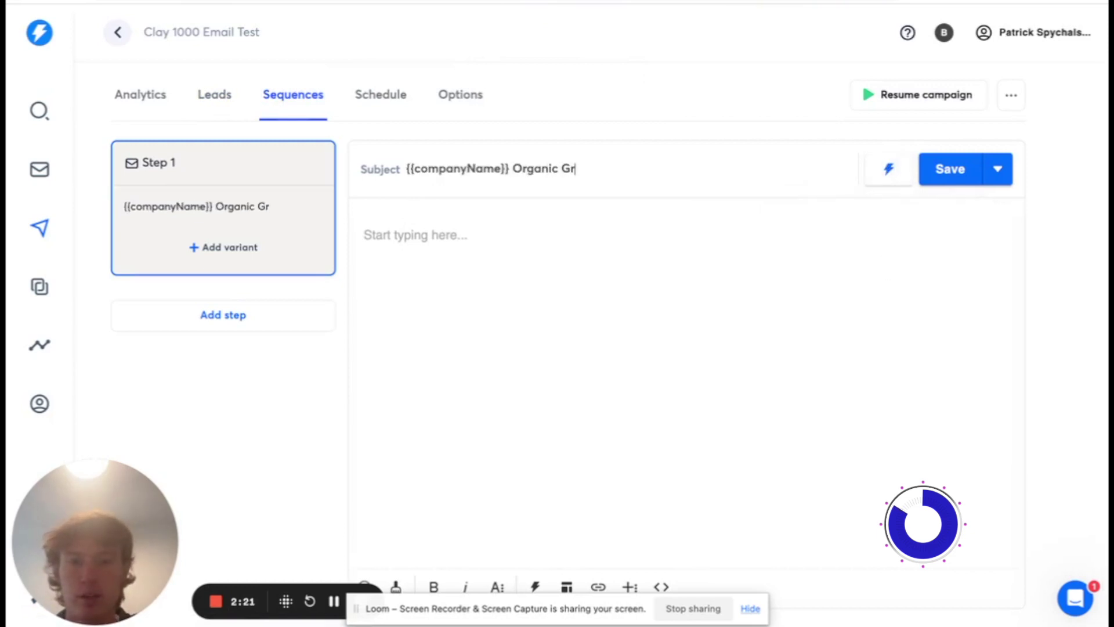
text(owth Initiatives?)
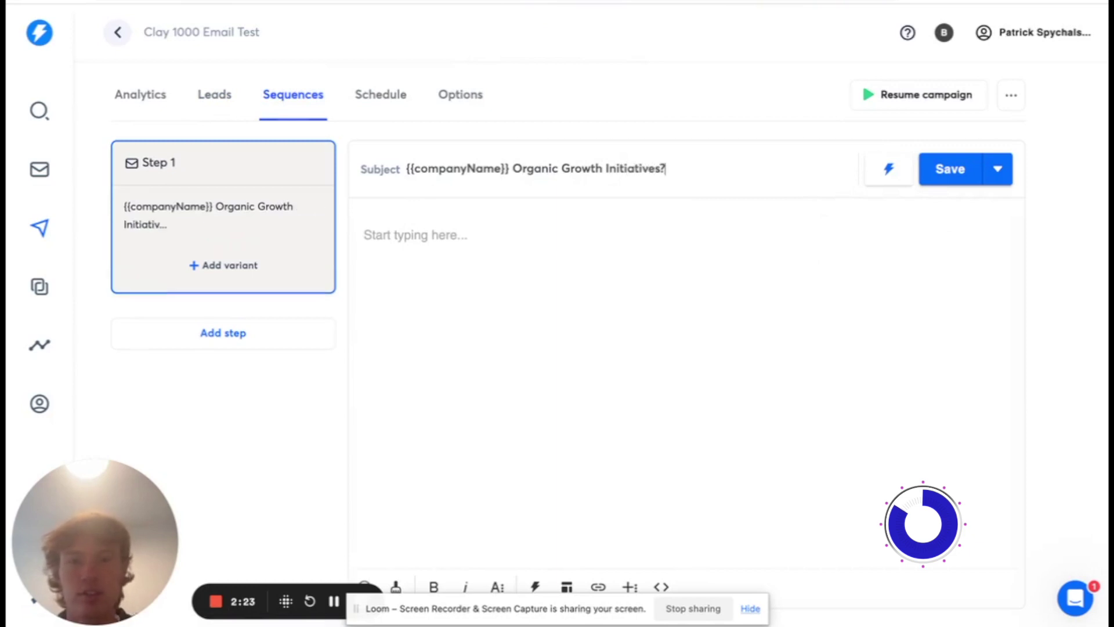
Write a '{{firstName}},' greeting and an opener about improving {{companyName}}'s search traffic
click(582, 265)
text({{)
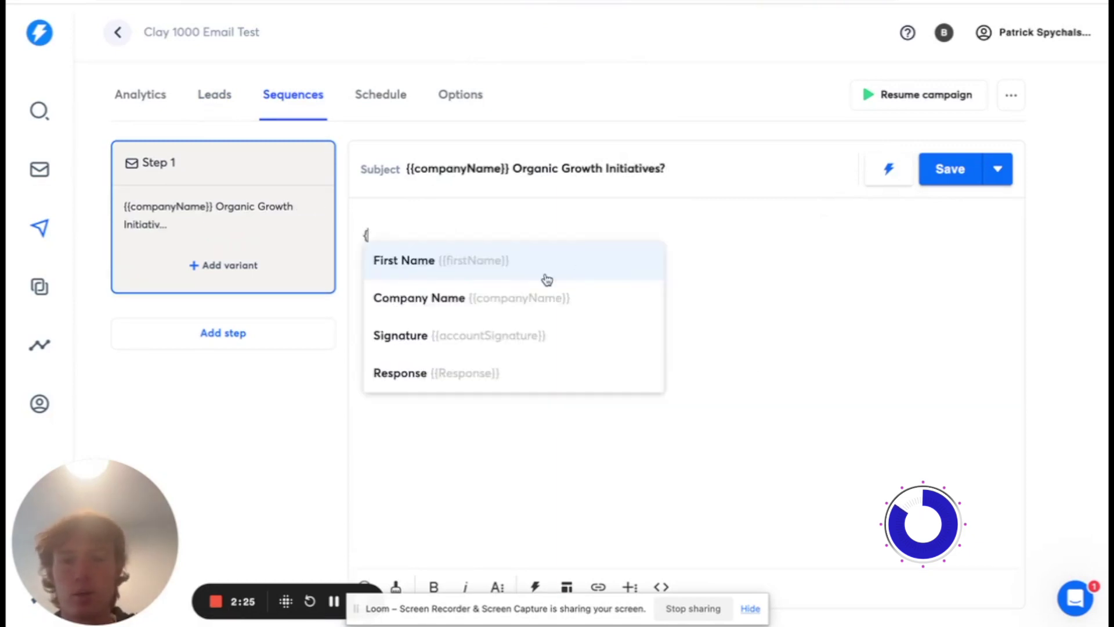
click(544, 272)
text(,)
key(Return)
key(Return)
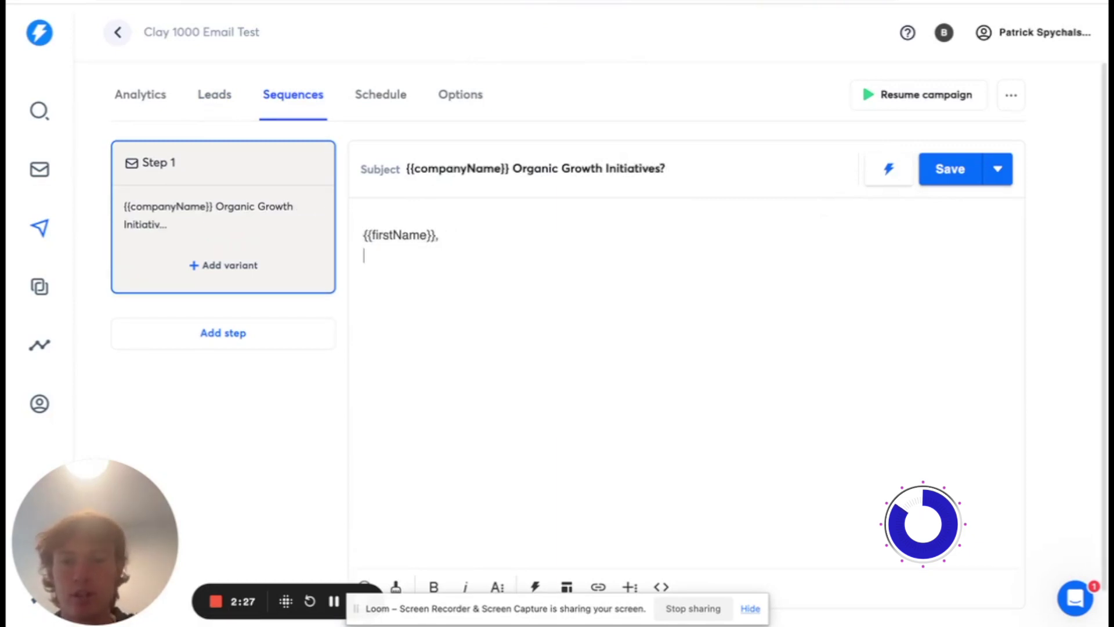
text(Was just checking out)
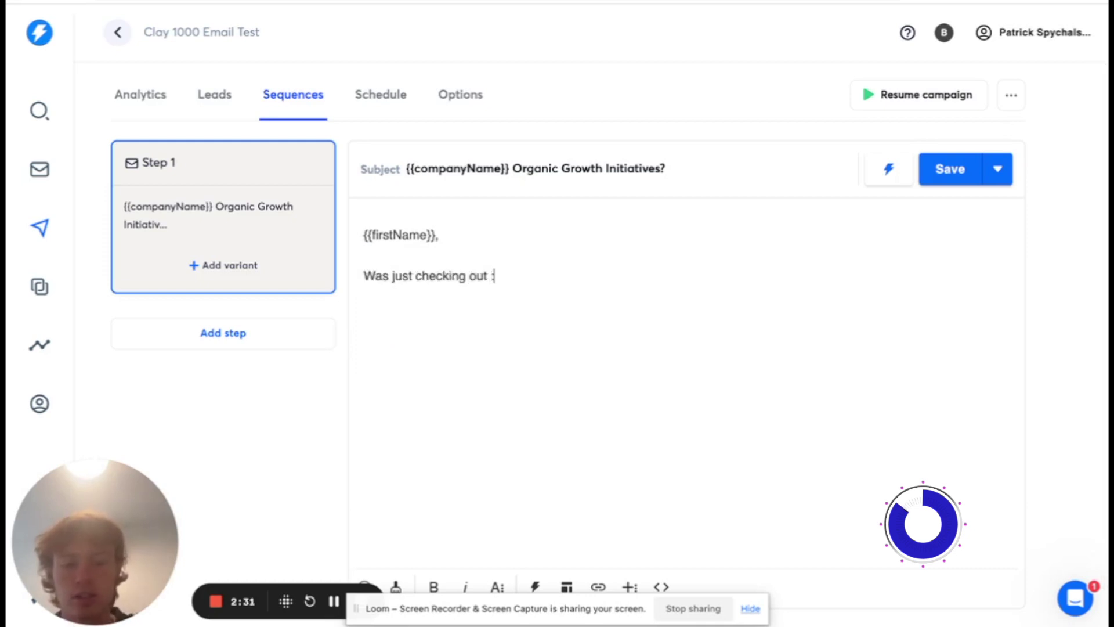
text({)
click(612, 335)
text('s )
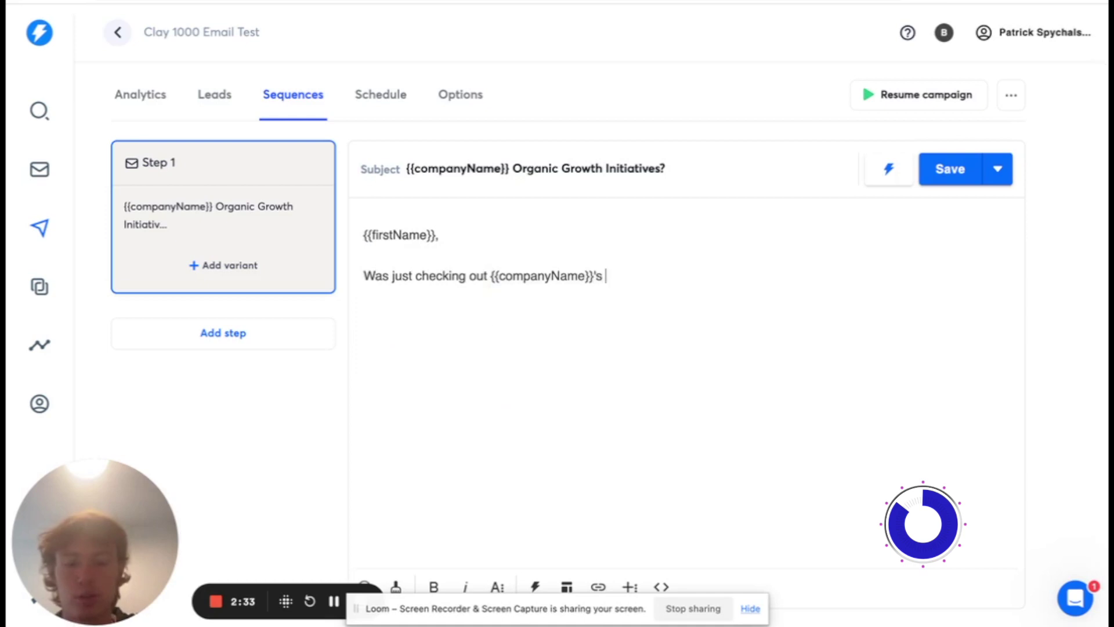
text(website and had )
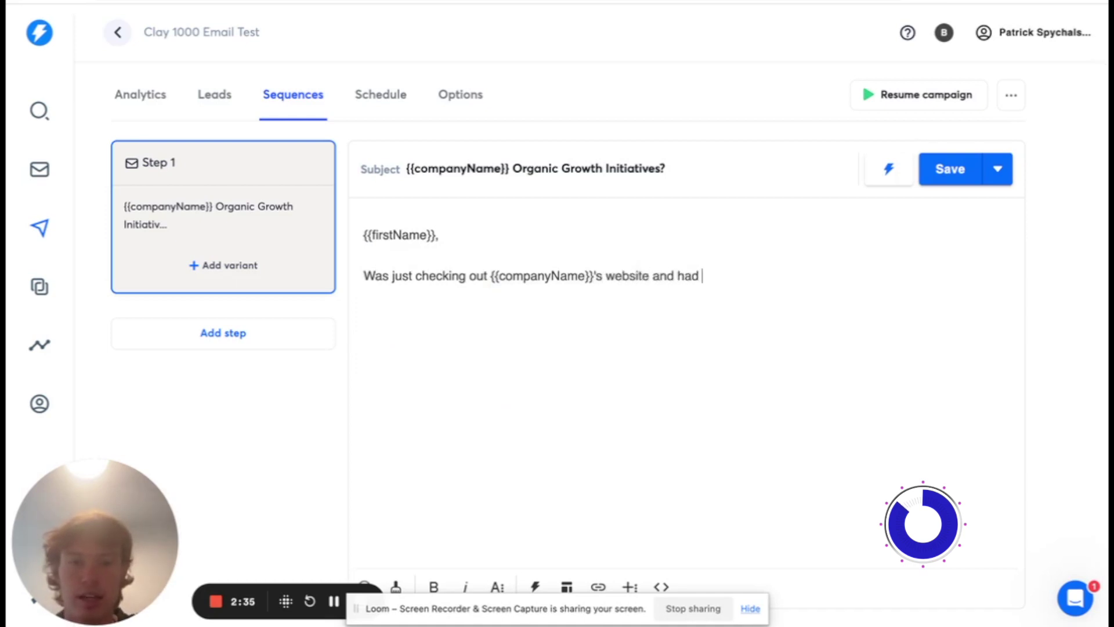
text(a few ideas as to )
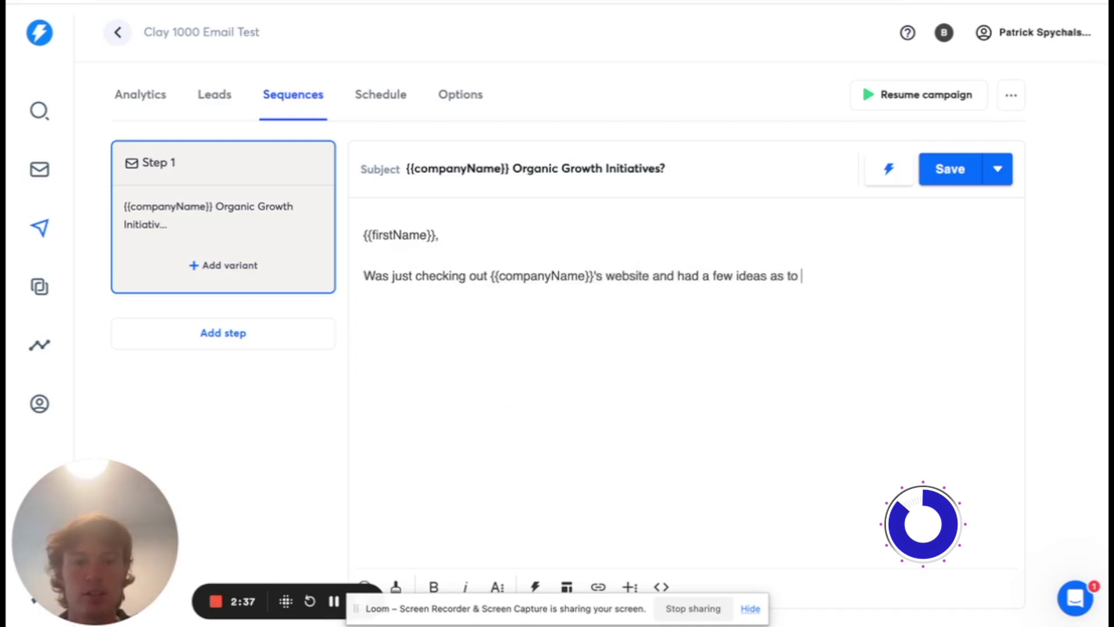
text(how you could improve )
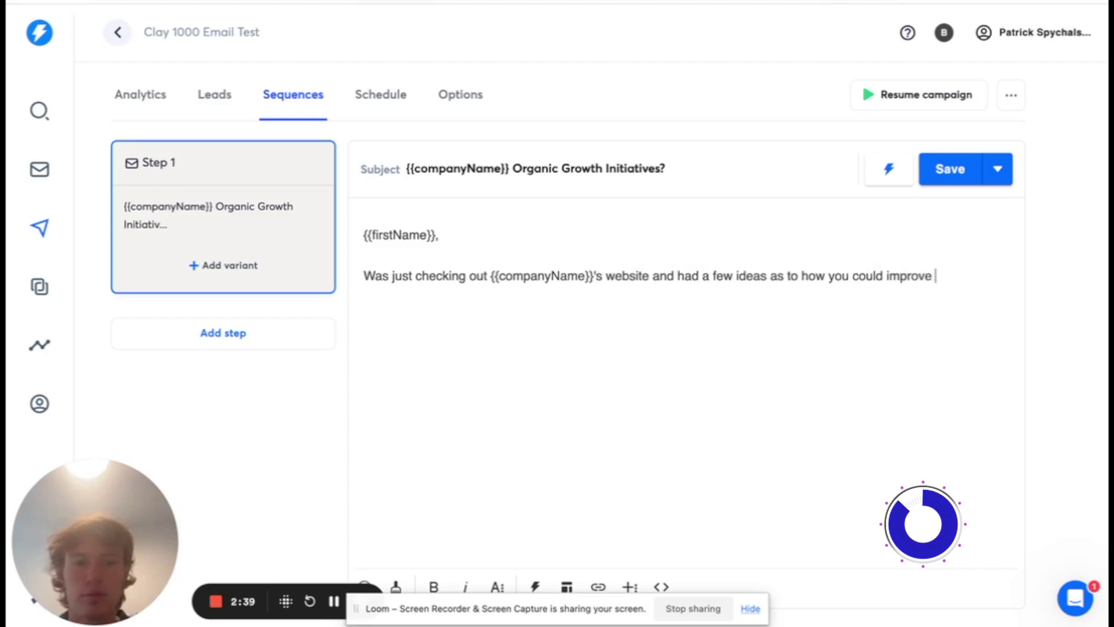
text(your sear)
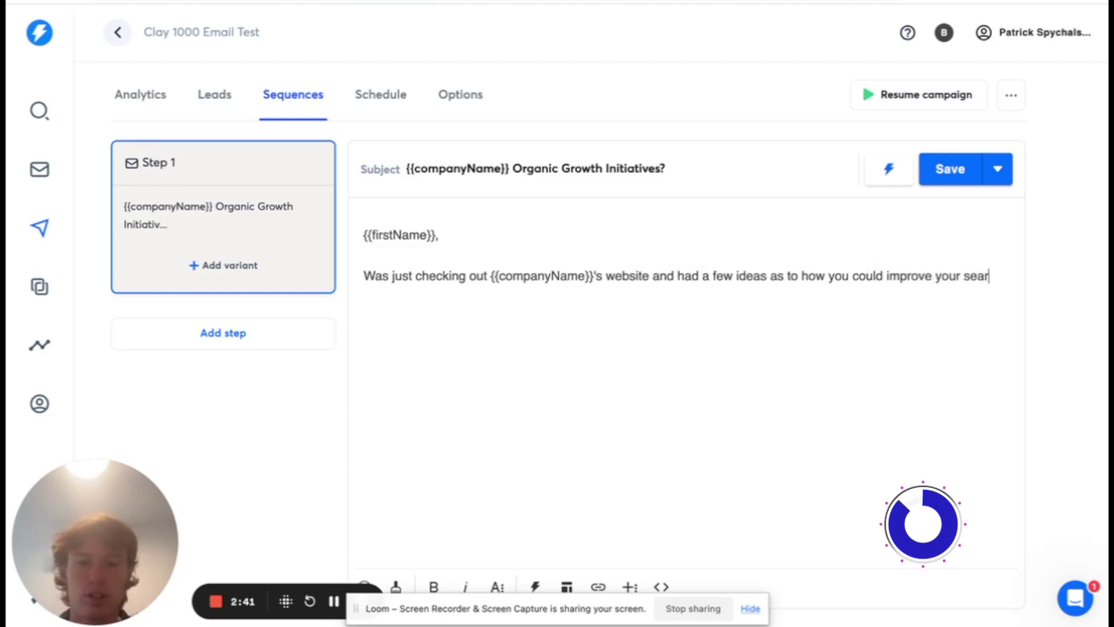
text(ch traffic.)
key(Return)
key(Return)
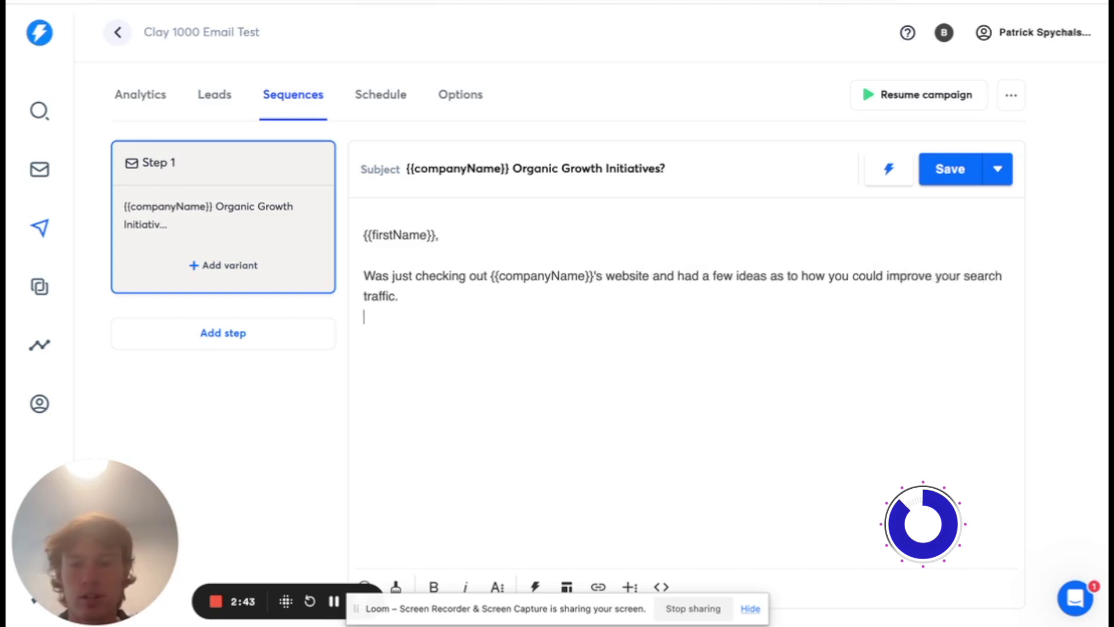
Add {{Response}} and the line about 5x monthly traffic and more sales for {{companyName}}
text({{)
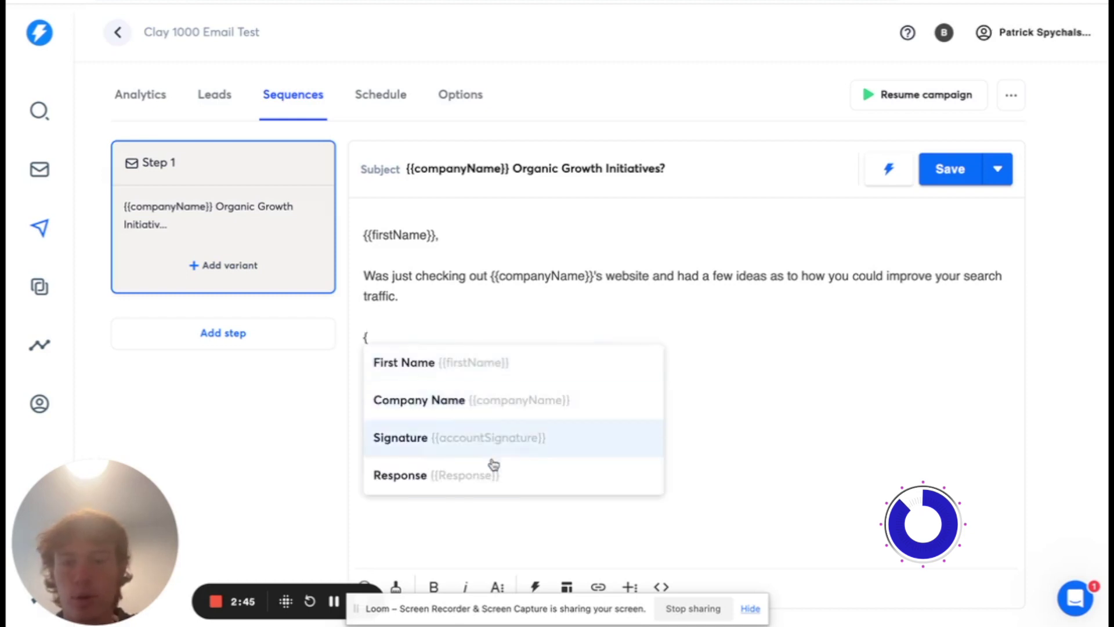
click(489, 462)
key(Return)
key(Return)
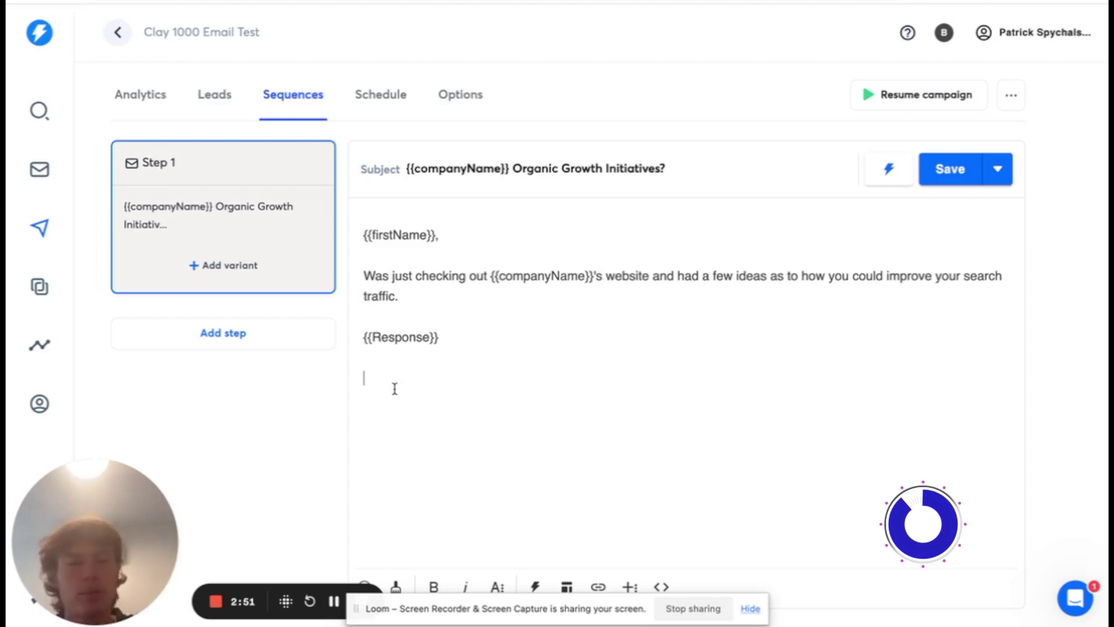
text(My agency )
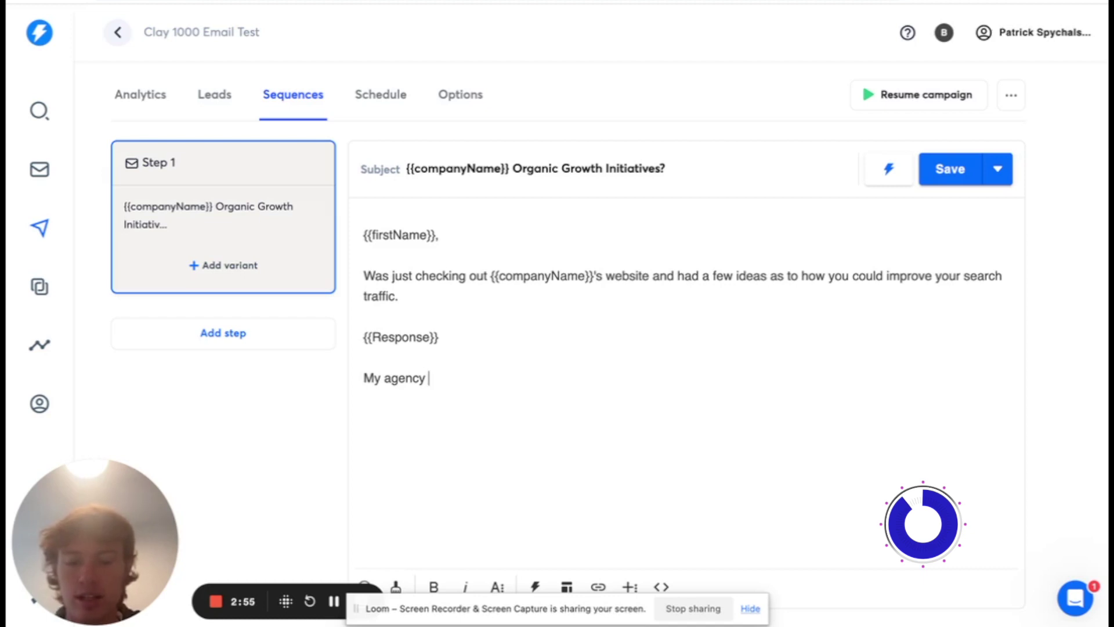
text(hacks organic growth to 5)
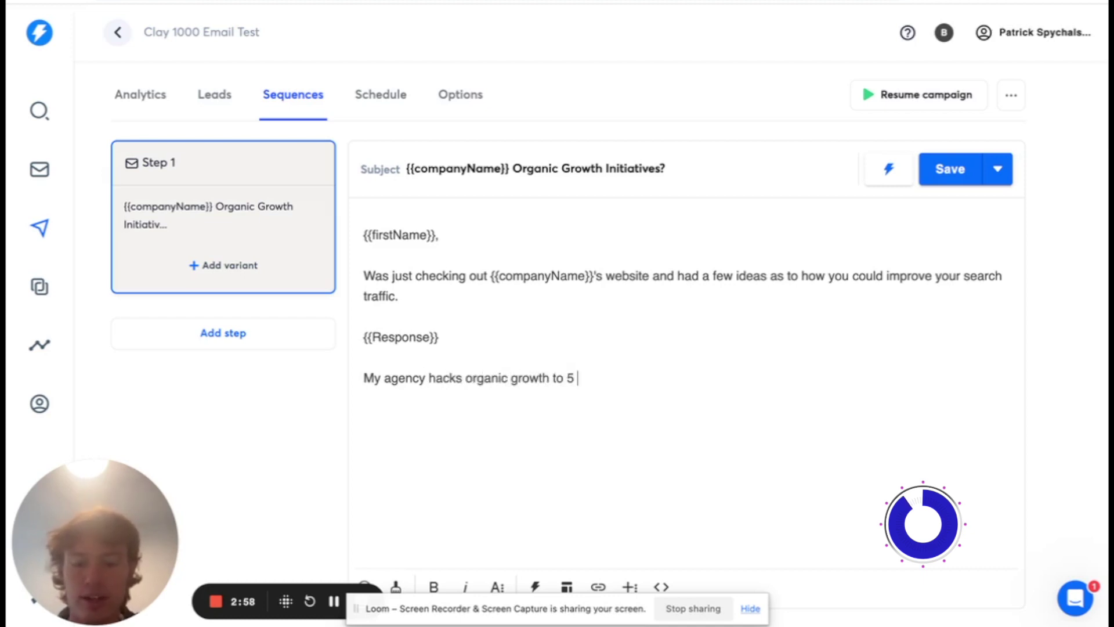
key(BackSpace)
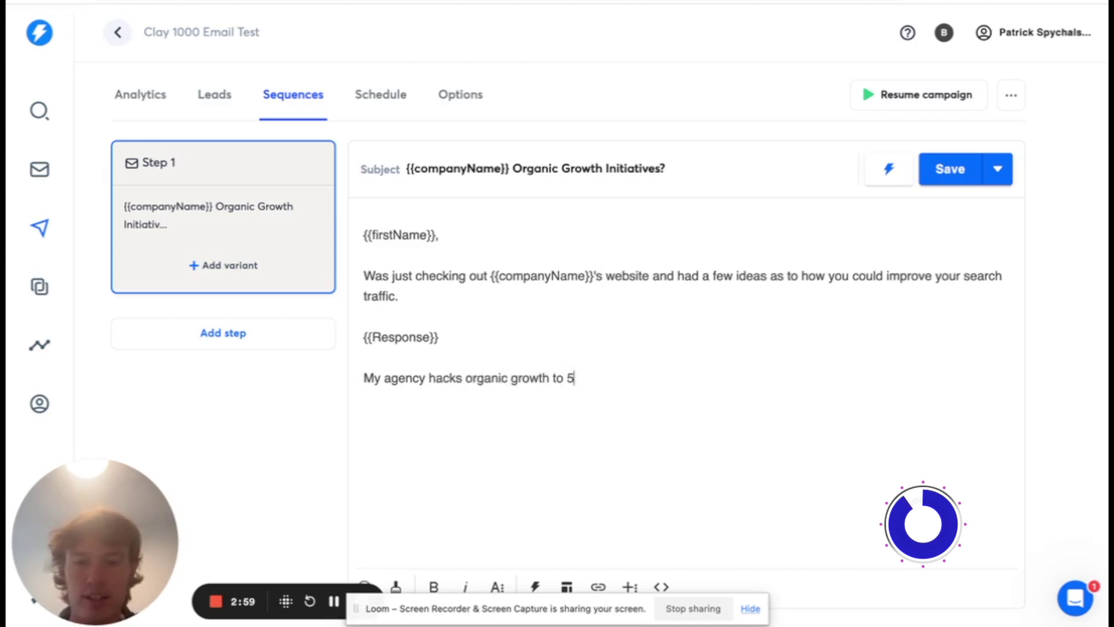
text(x your monthly )
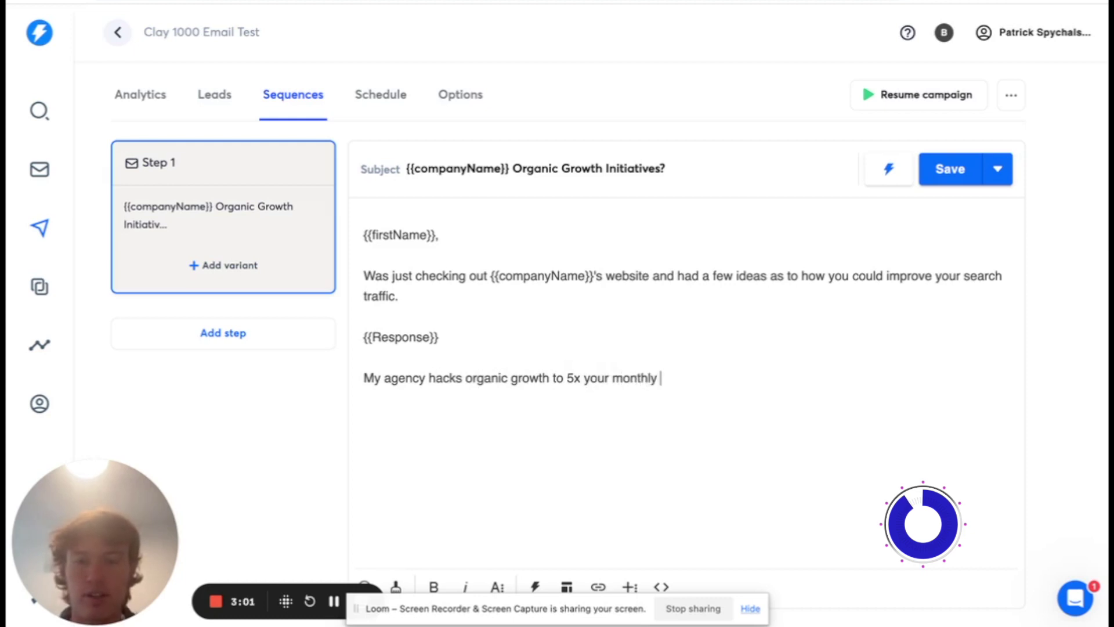
text(traffic, lea)
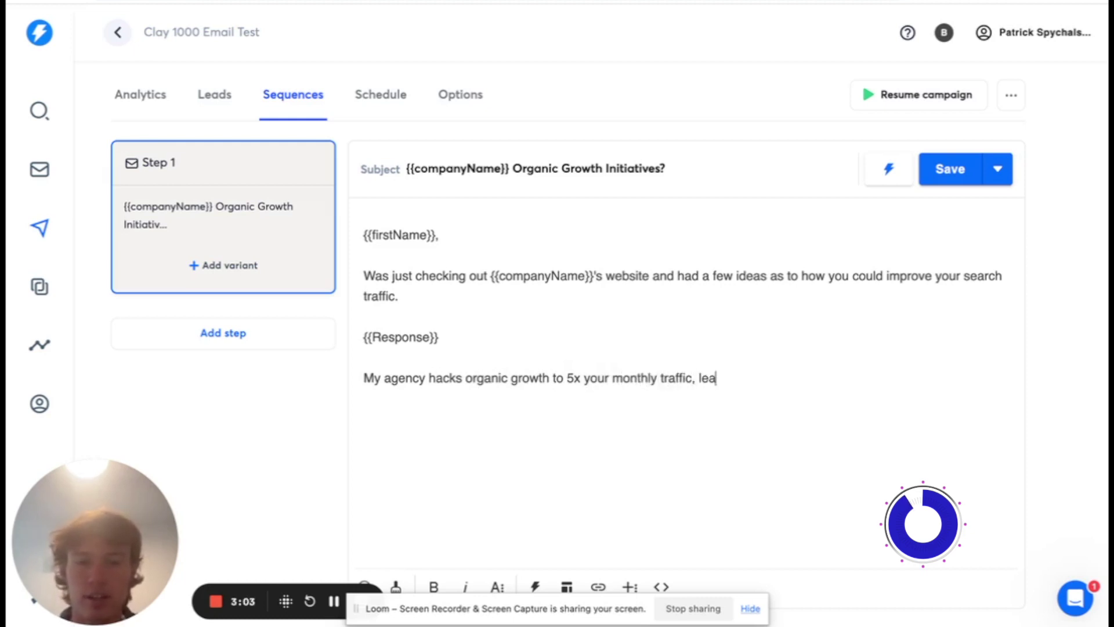
text(ding to more sales for {)
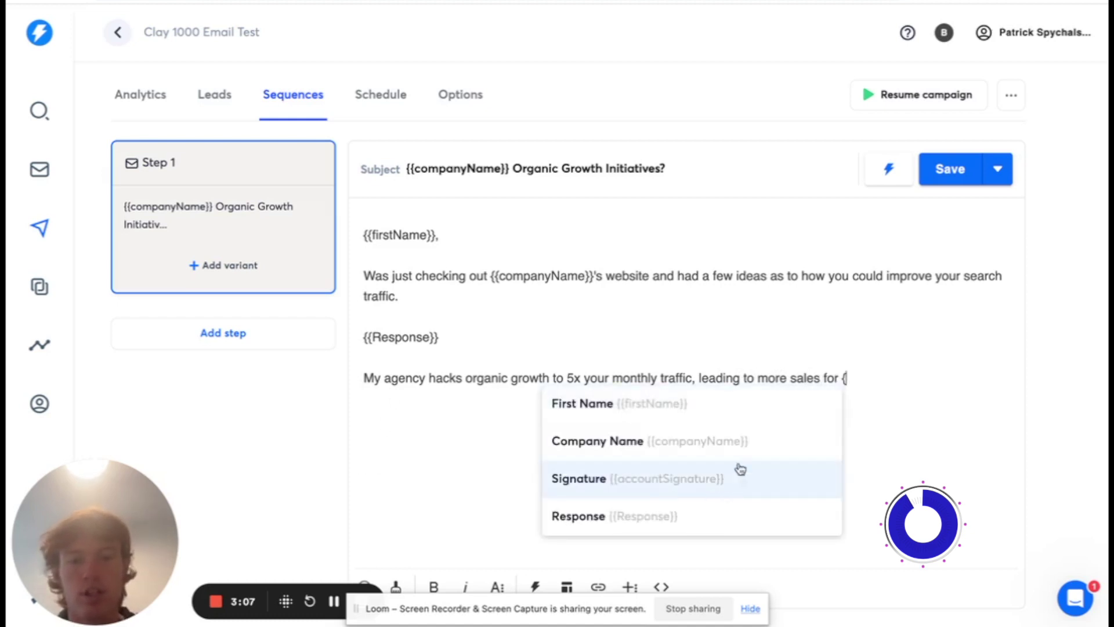
click(748, 442)
text(.)
Add 'Does it make sense to chat?' followed by the sender's name and company signature
key(Return)
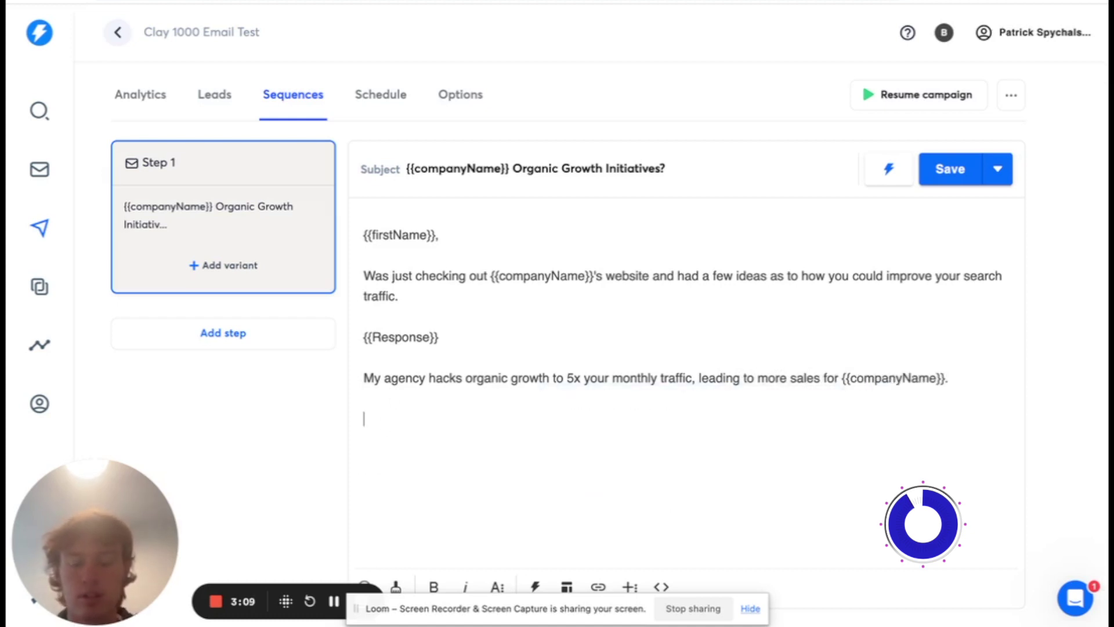
text(Does it make)
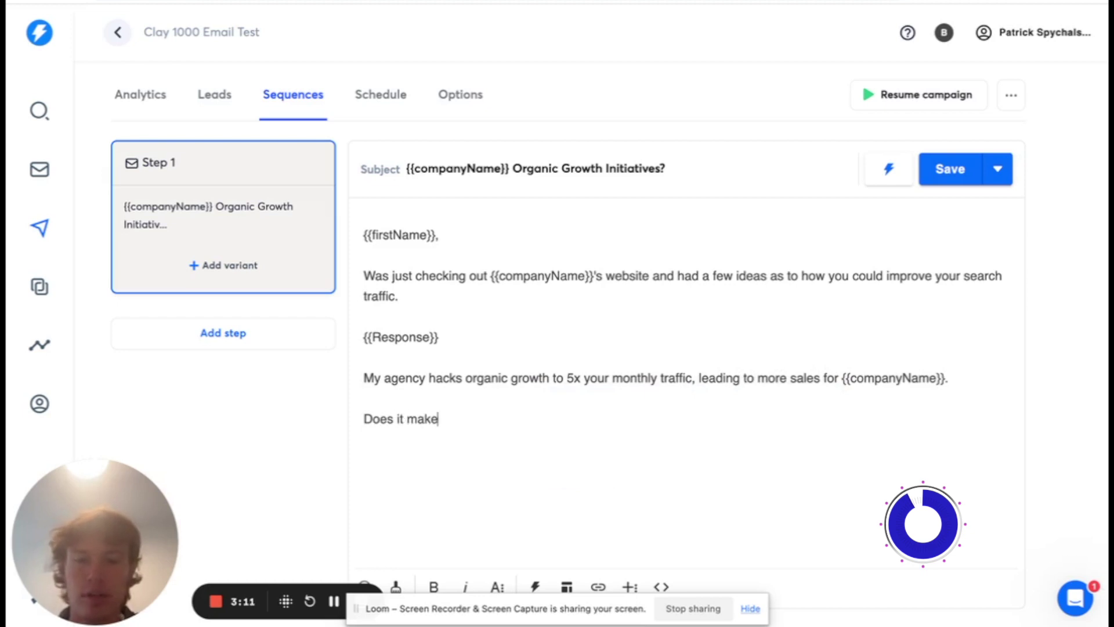
text( sense to chat?)
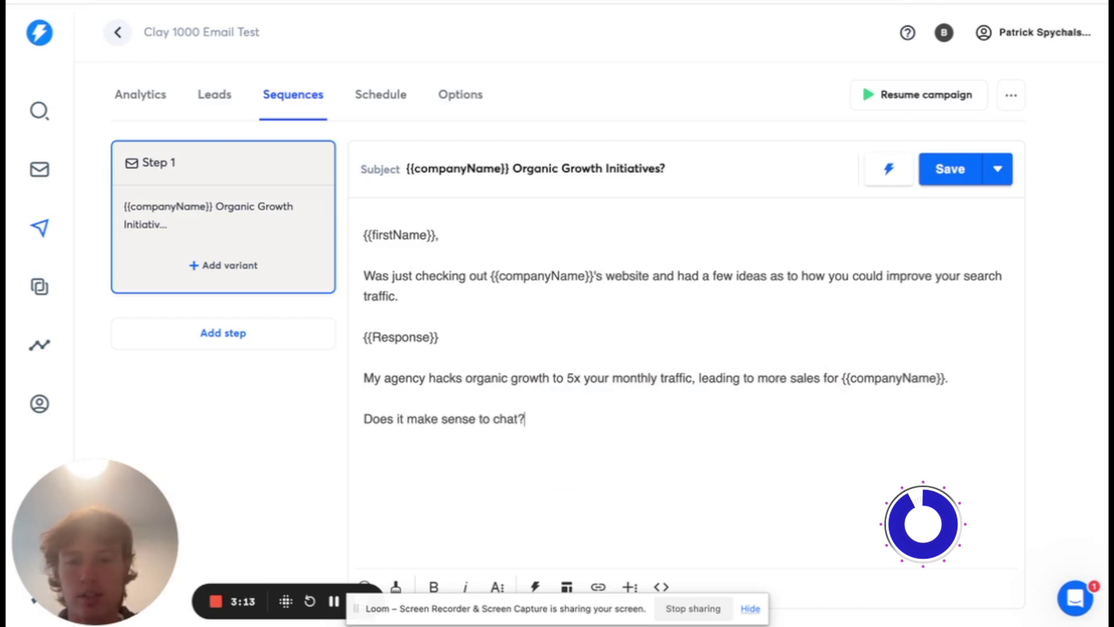
key(Return)
text(Patrick)
key(Return)
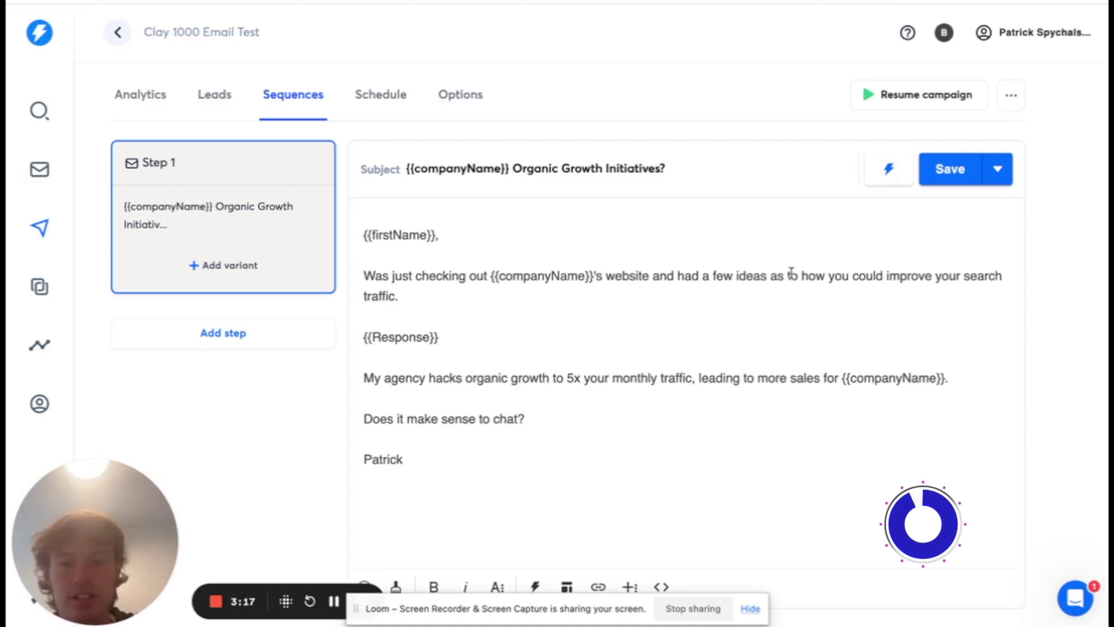
key(BackSpace)
text(Spychalski)
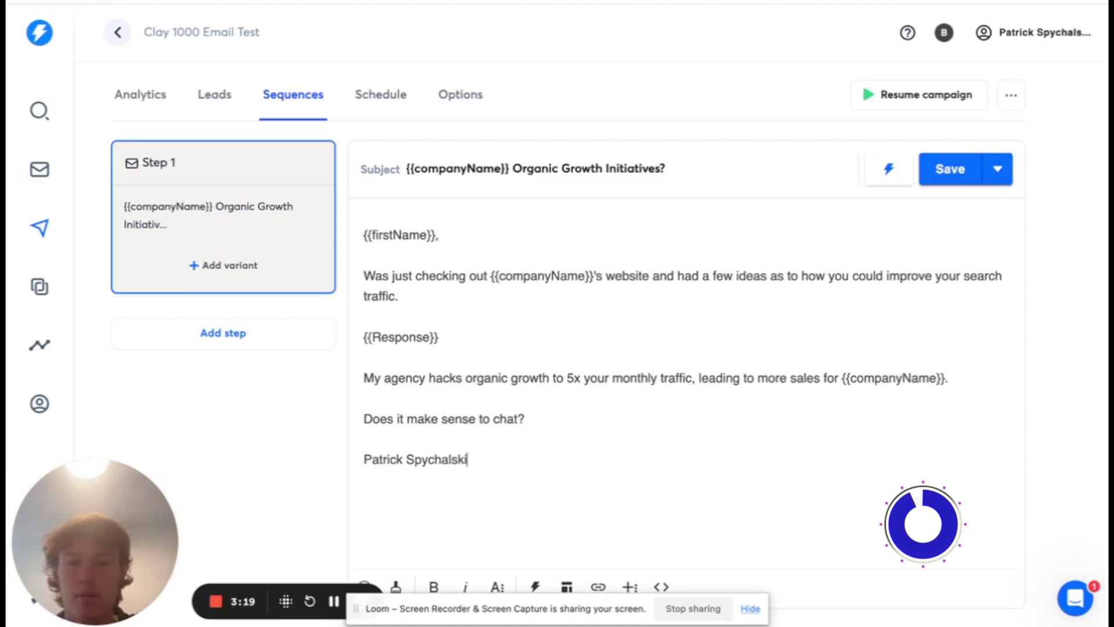
key(Return)
text(Berry Growt)
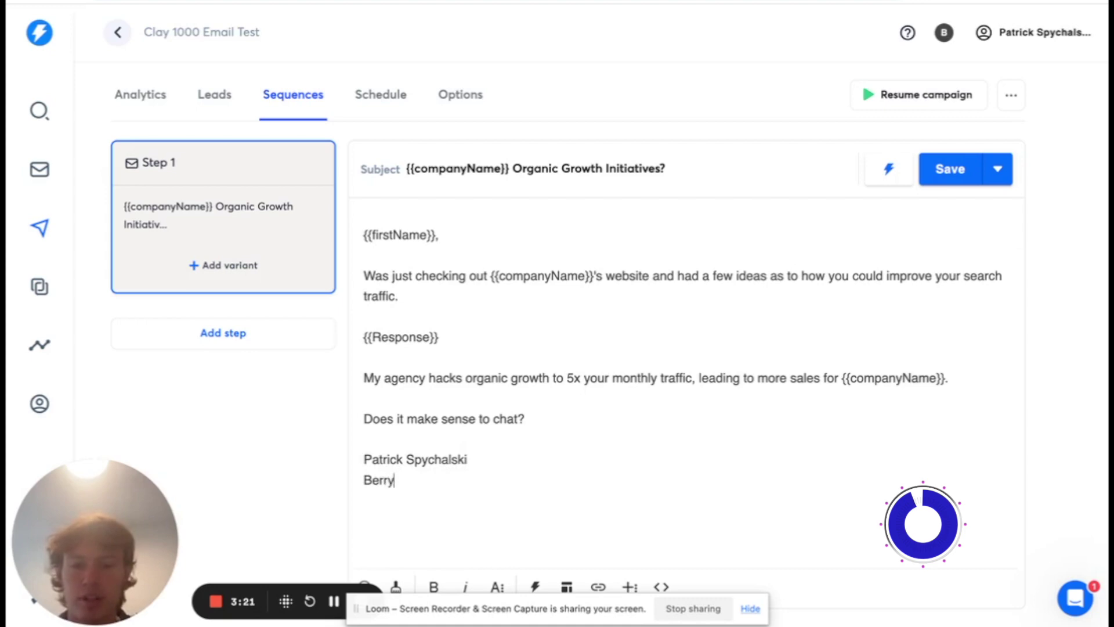
text(h)
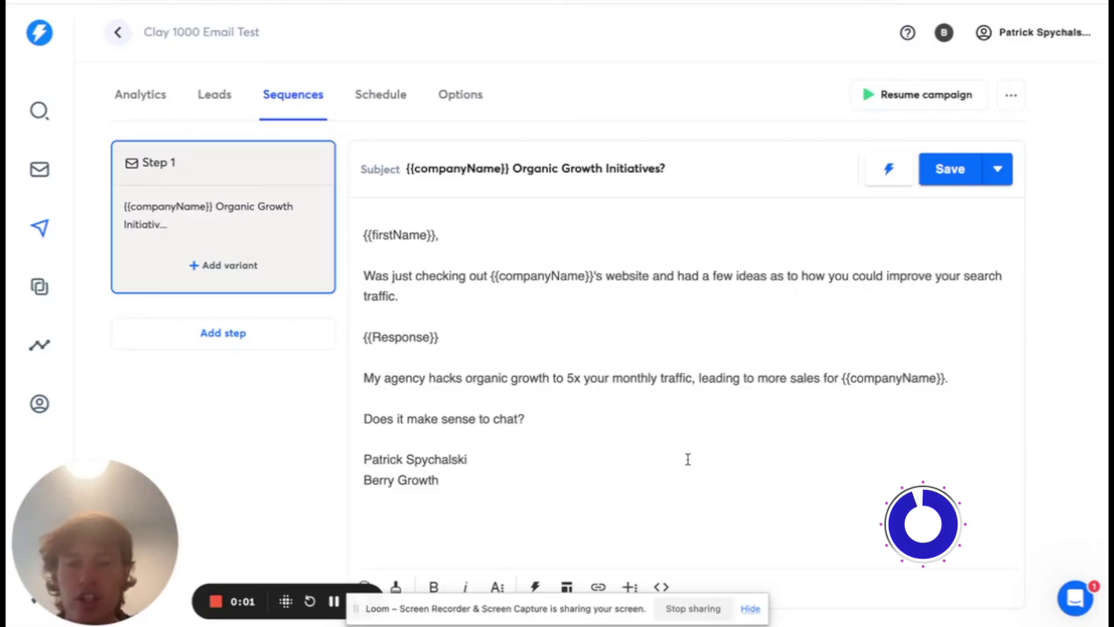
scroll(639, 458, down, 1)
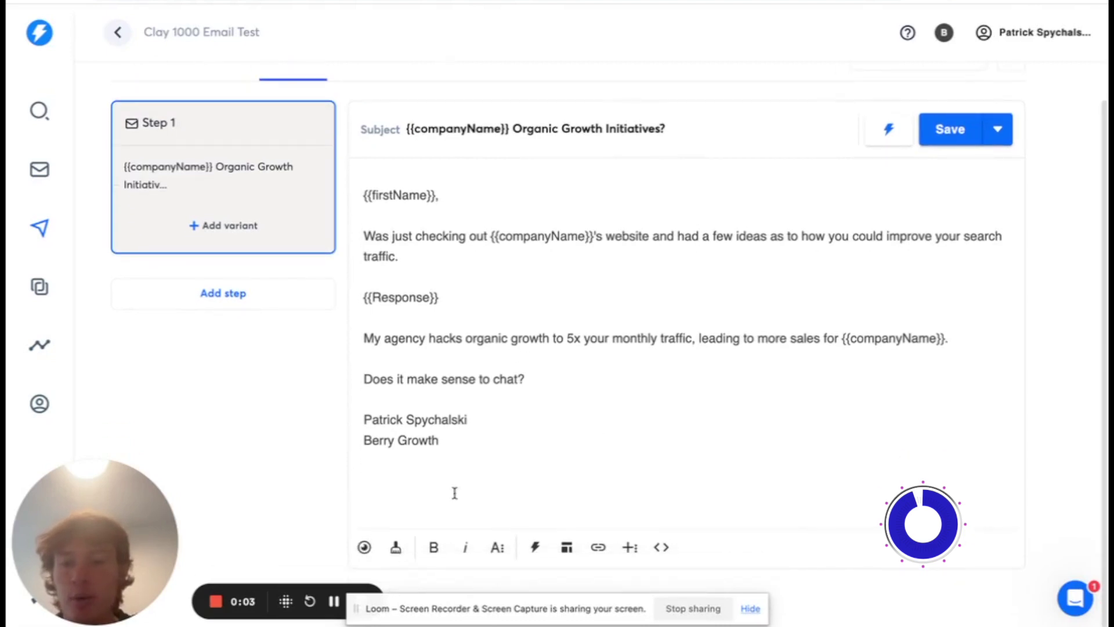
click(367, 549)
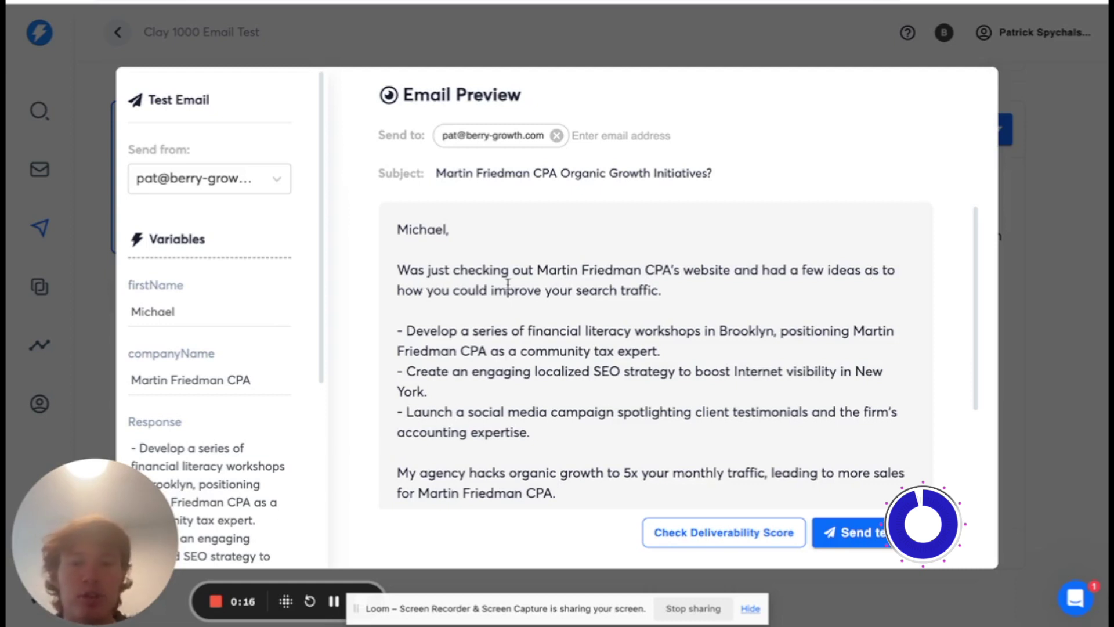
scroll(648, 295, down, 2)
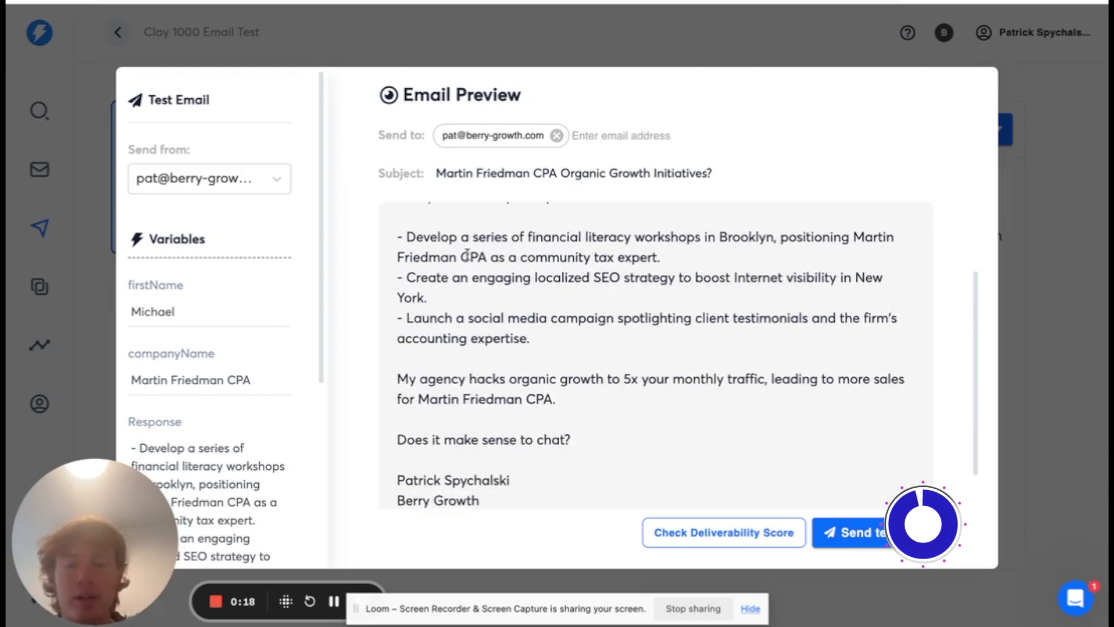
scroll(467, 254, up, 1)
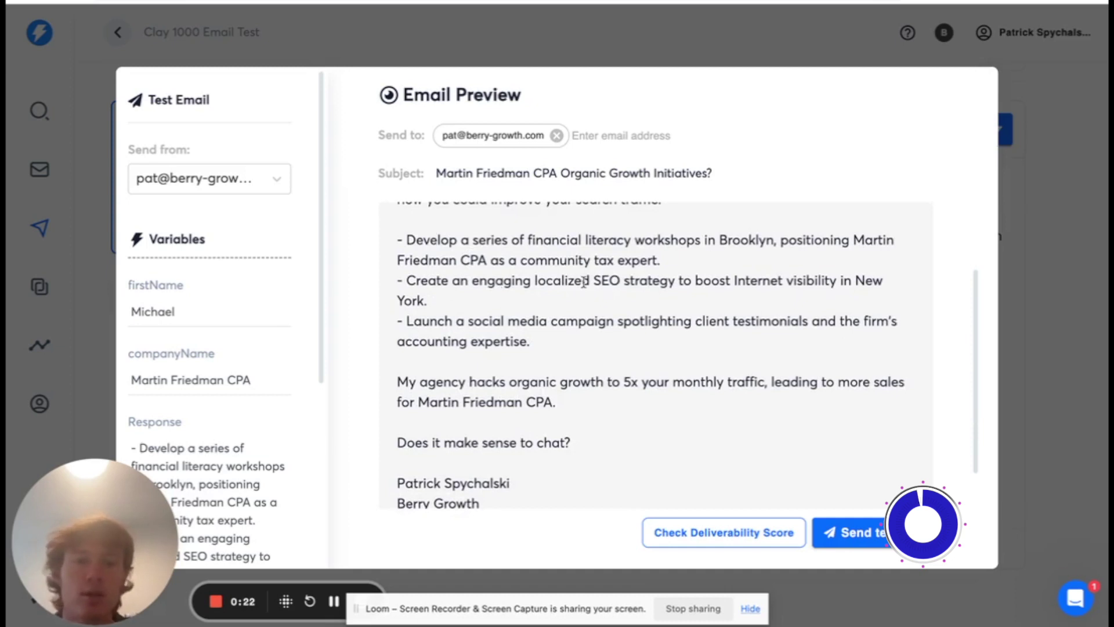
scroll(577, 339, down, 1)
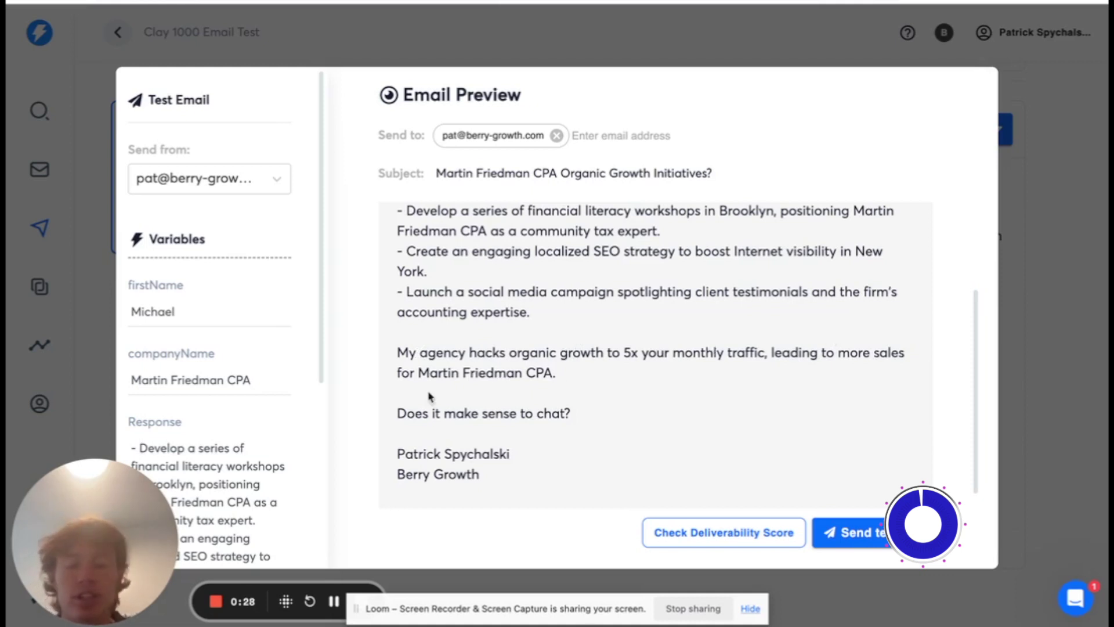
scroll(421, 406, up, 4)
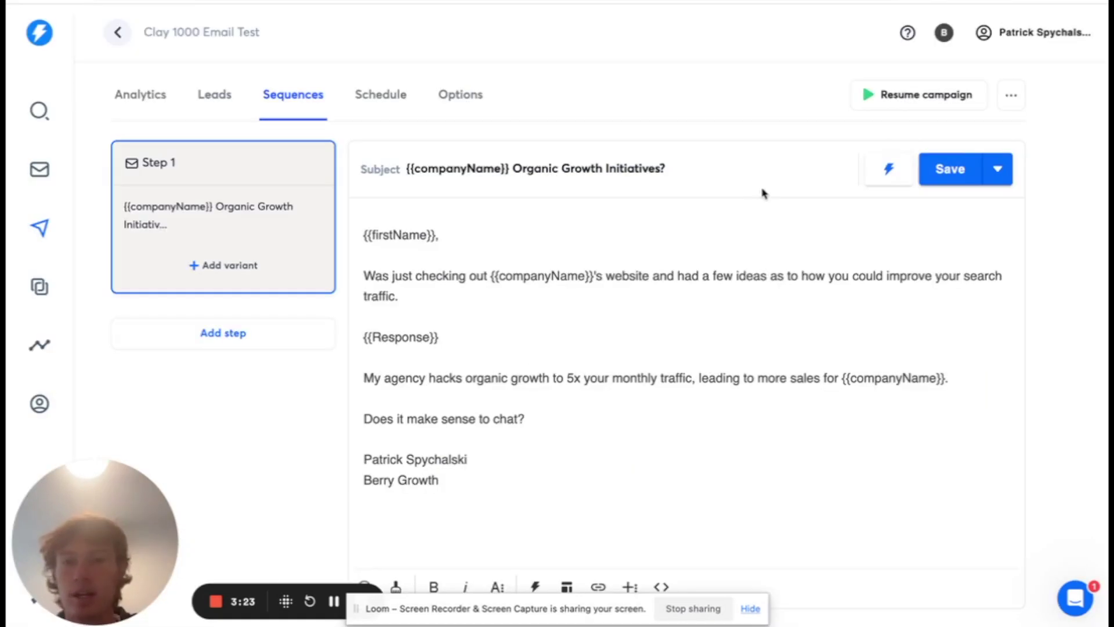
Save the Step 1 email sequence in the Instantly campaign
click(940, 176)
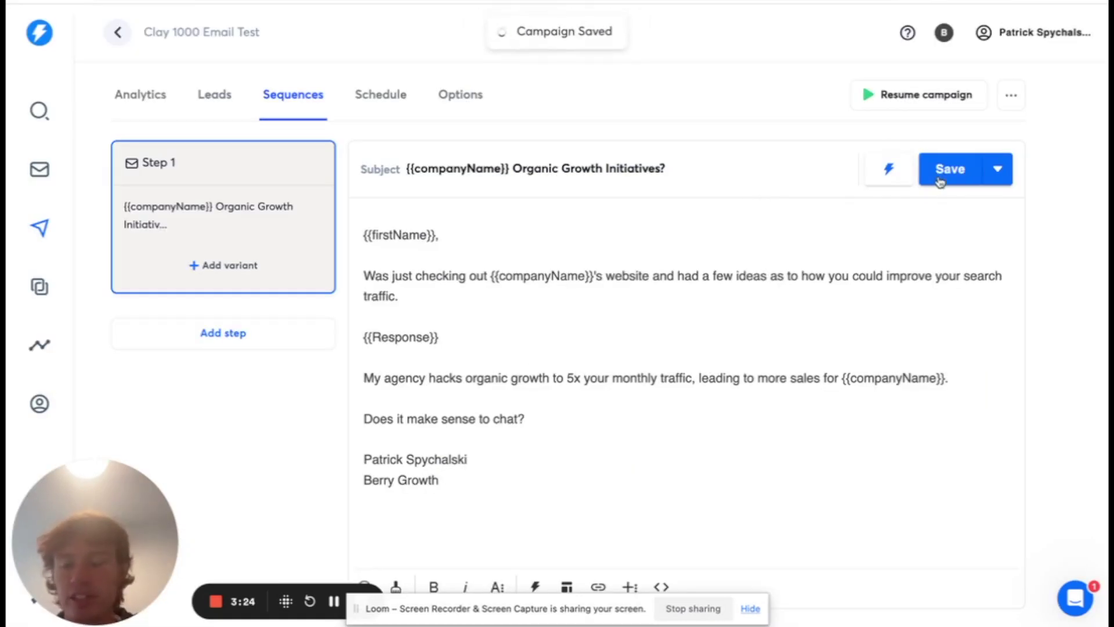